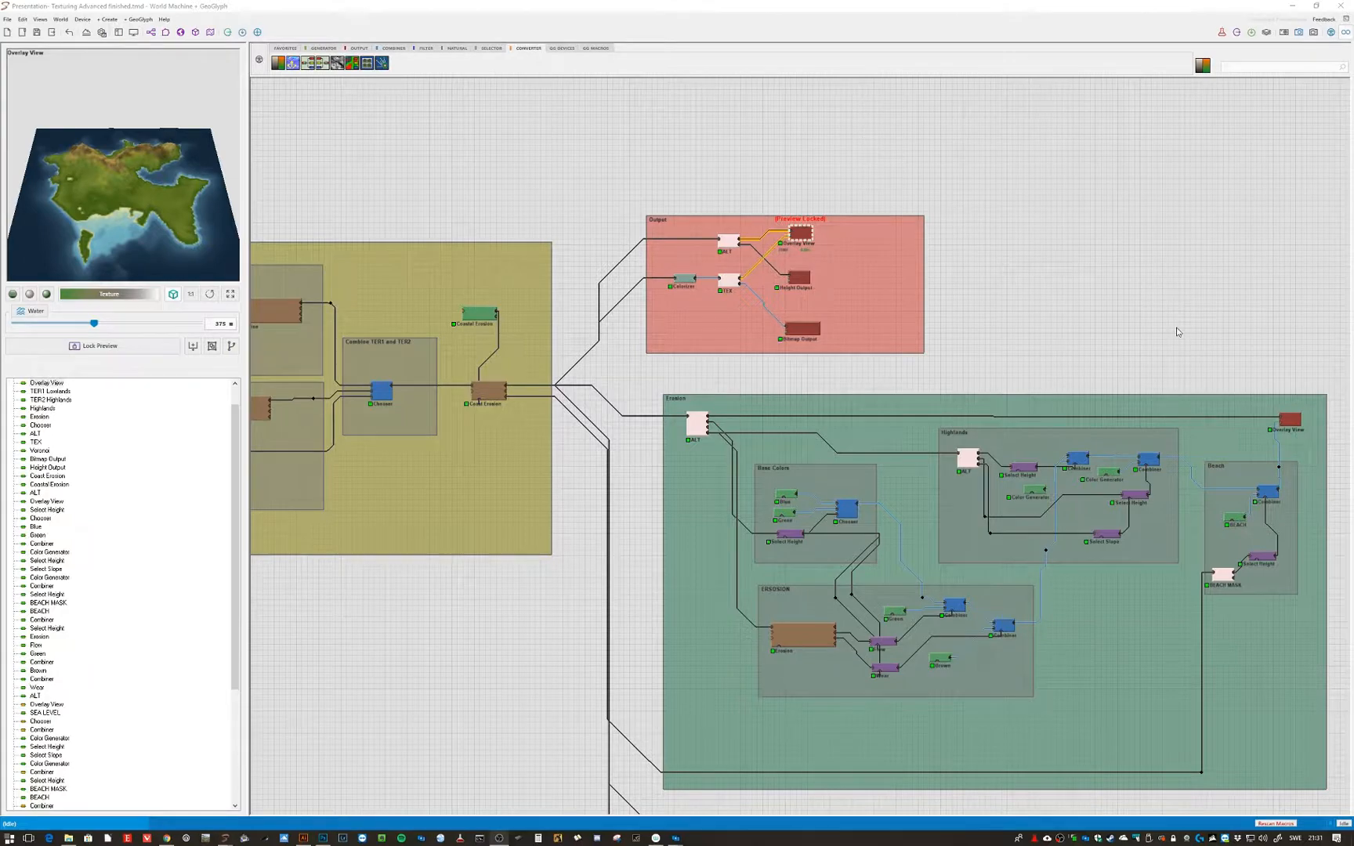
- Lock the preview on the Overlay View output of the Erosion group
middle_click_drag(1177, 329, 1053, 257)
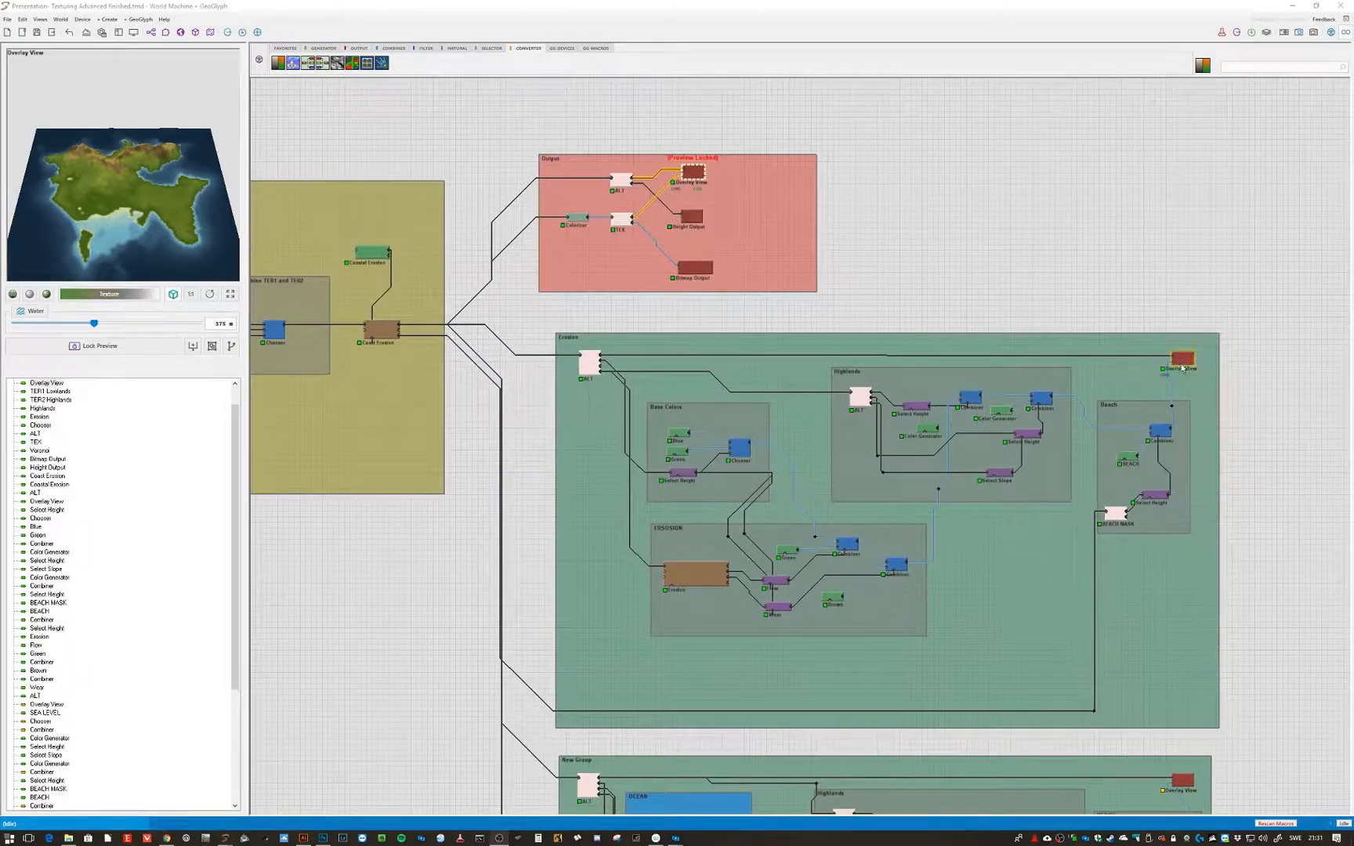
left_click(1181, 360)
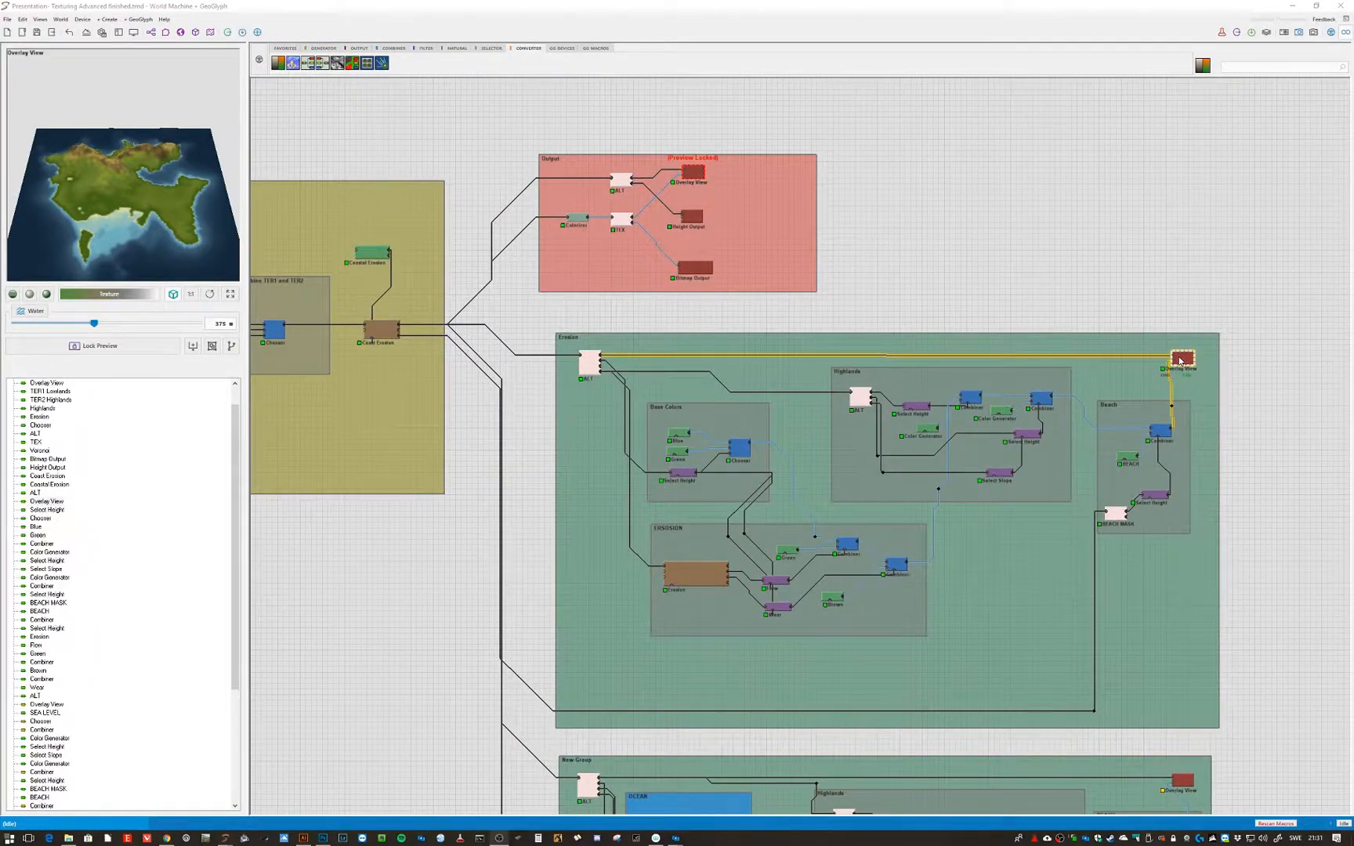
left_click(1181, 358)
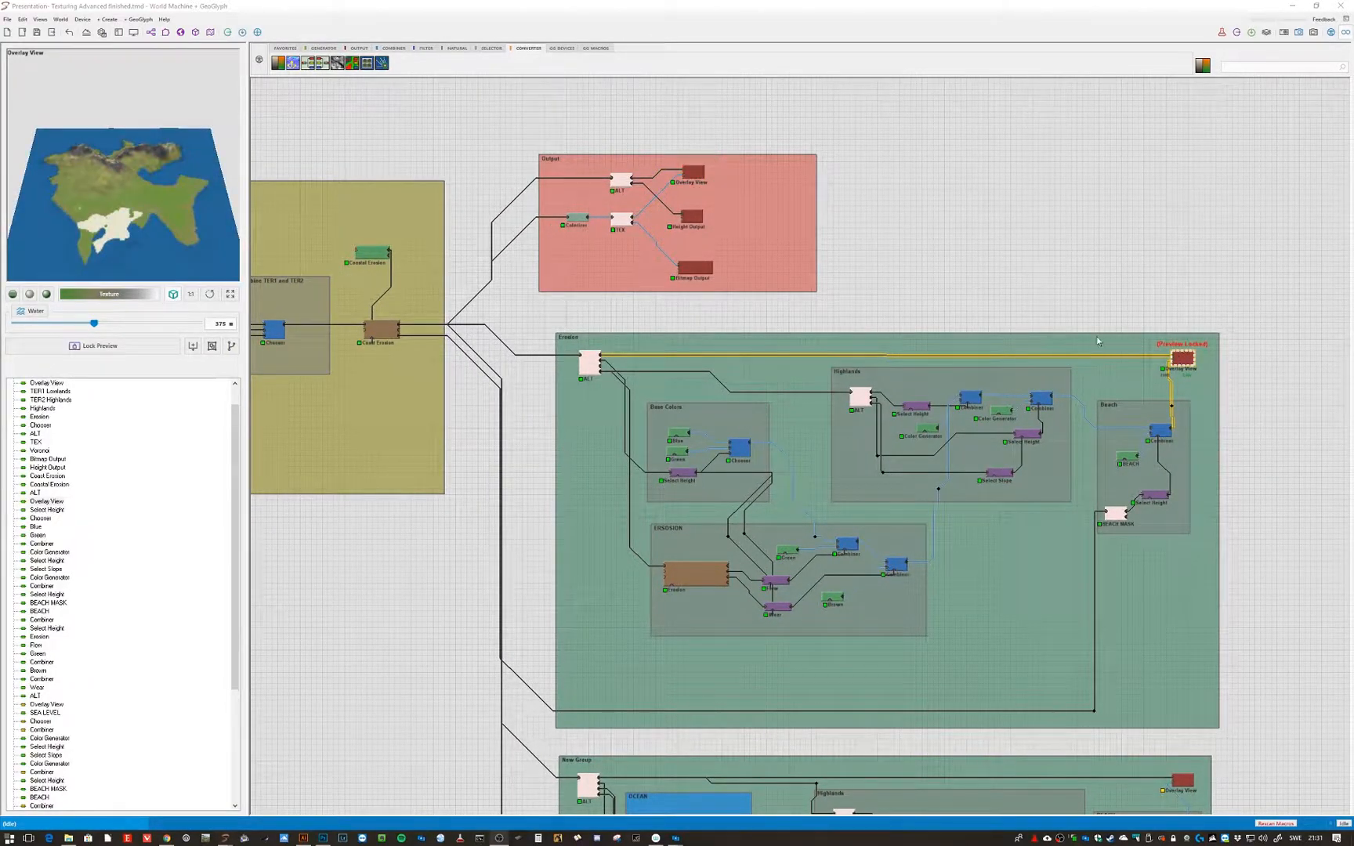
- Inspect the locked output in the 3D view, then return to the device graph
left_click(196, 32)
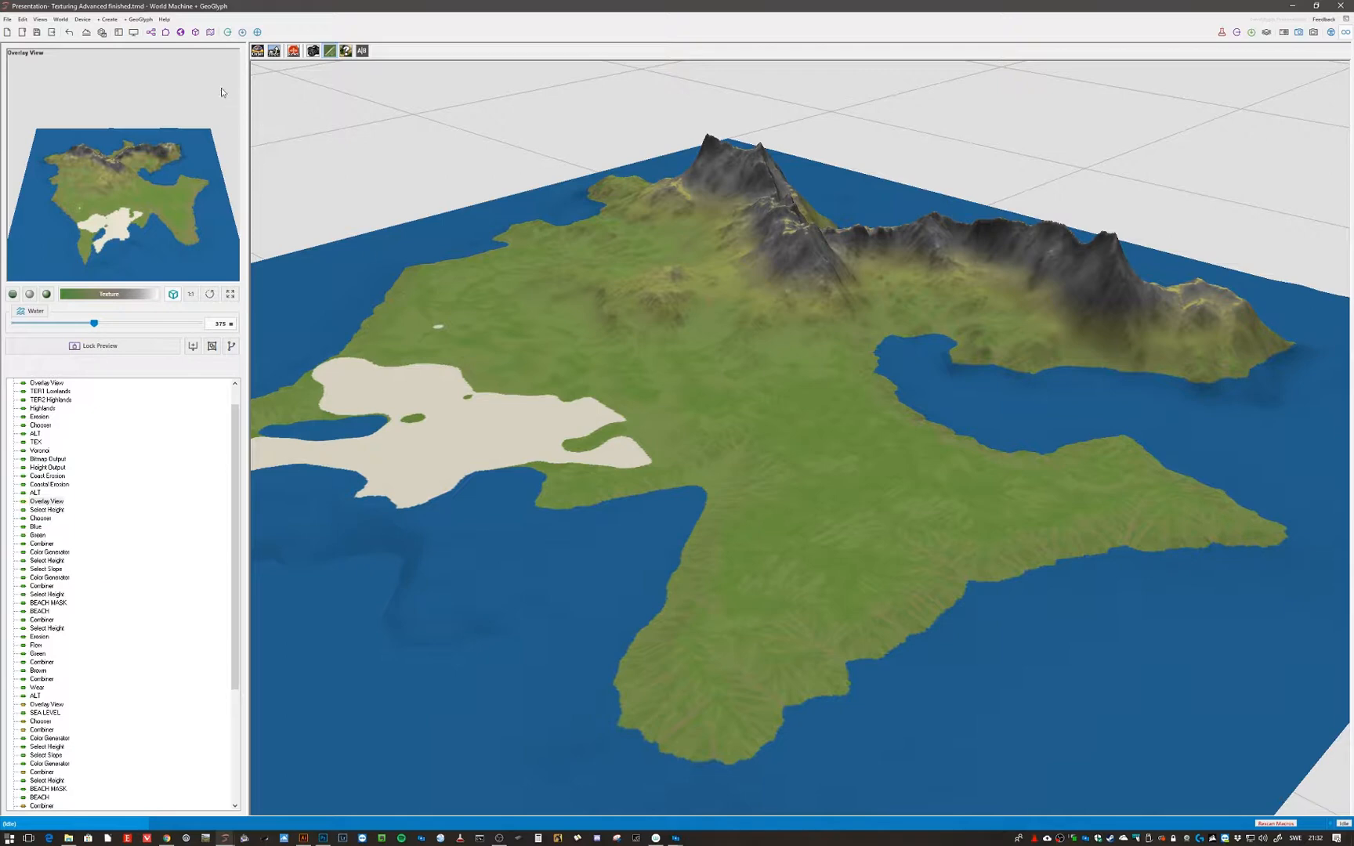
left_click(154, 36)
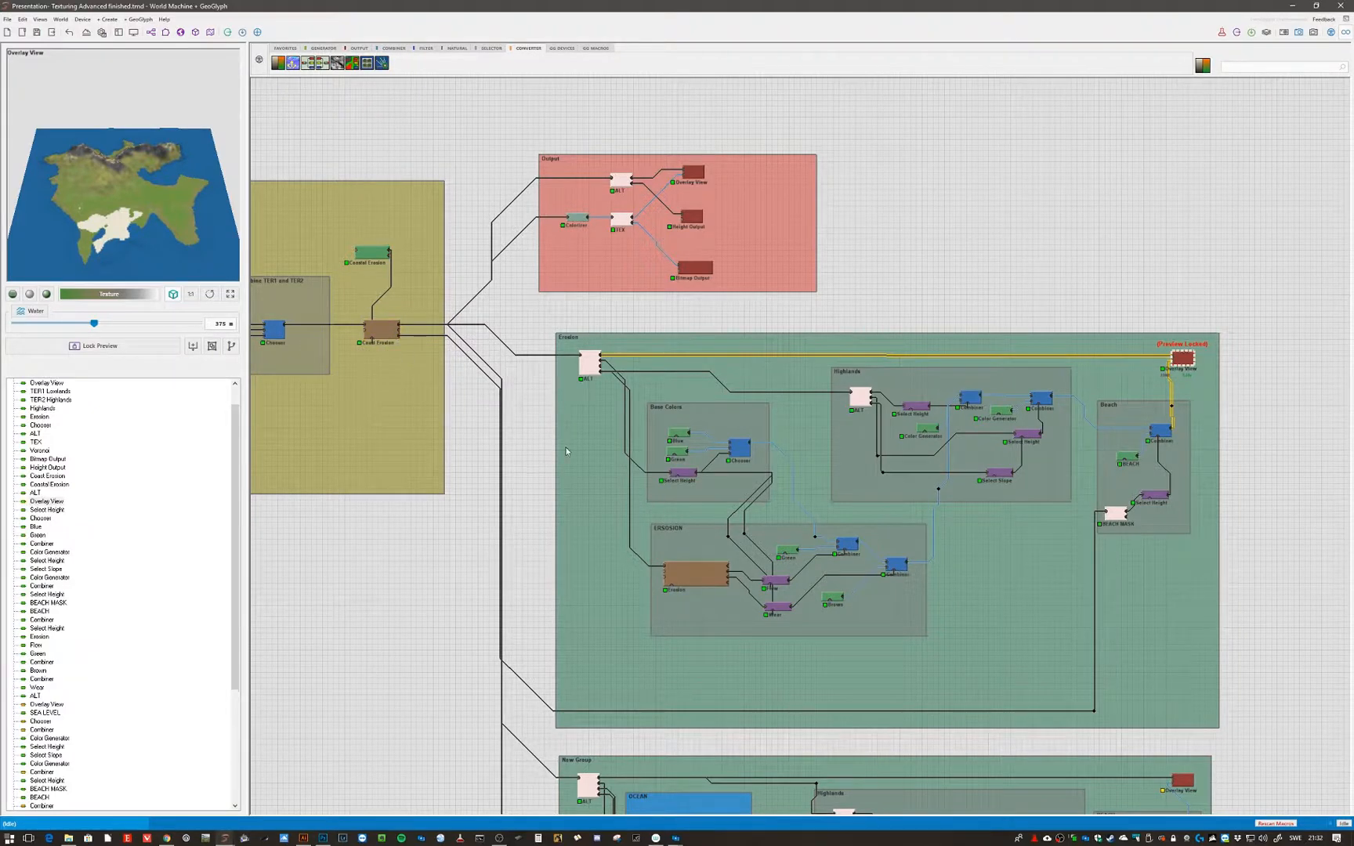
- Open the Highlands combiner's properties and review its blending methods without changing anything
double_click(976, 401)
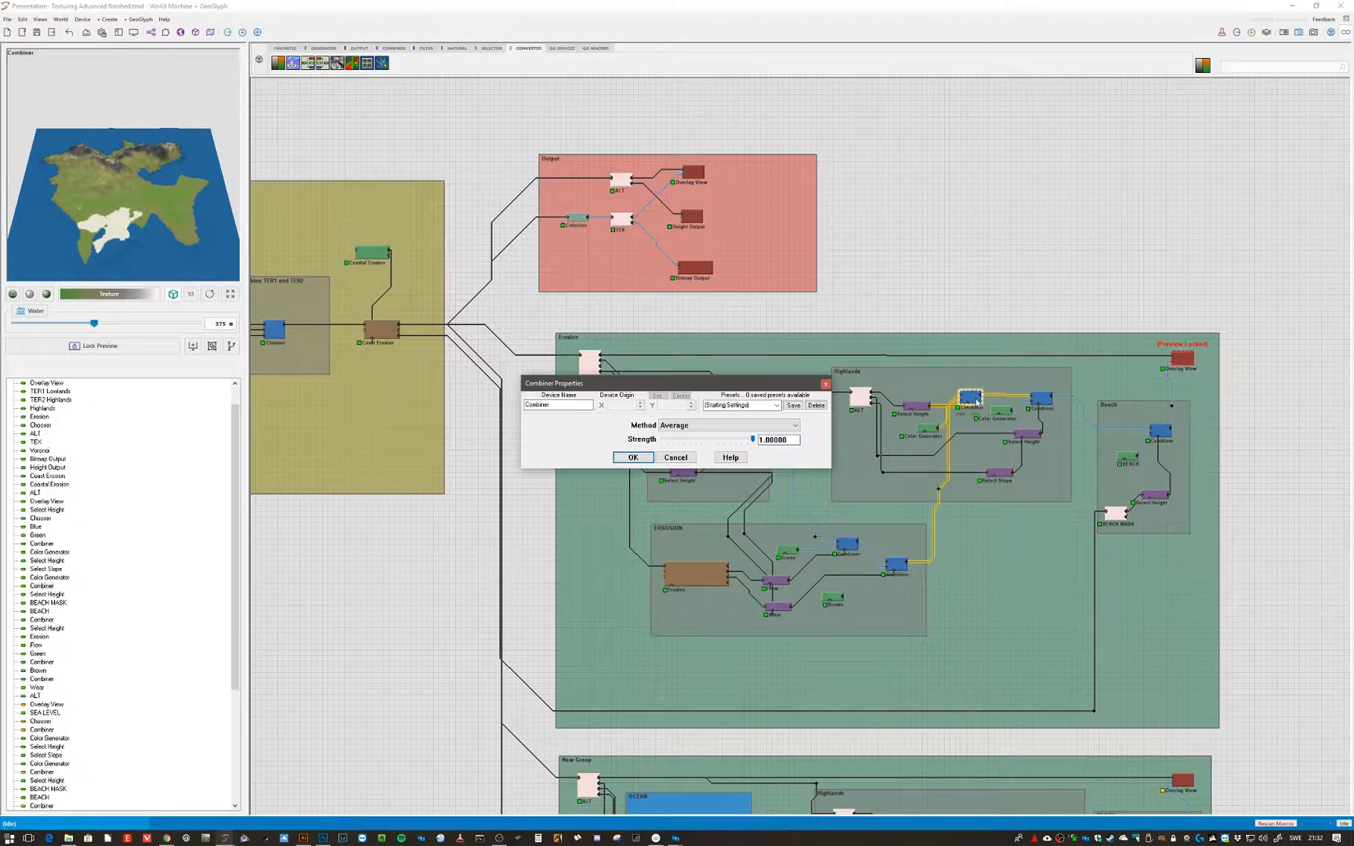
left_click(716, 428)
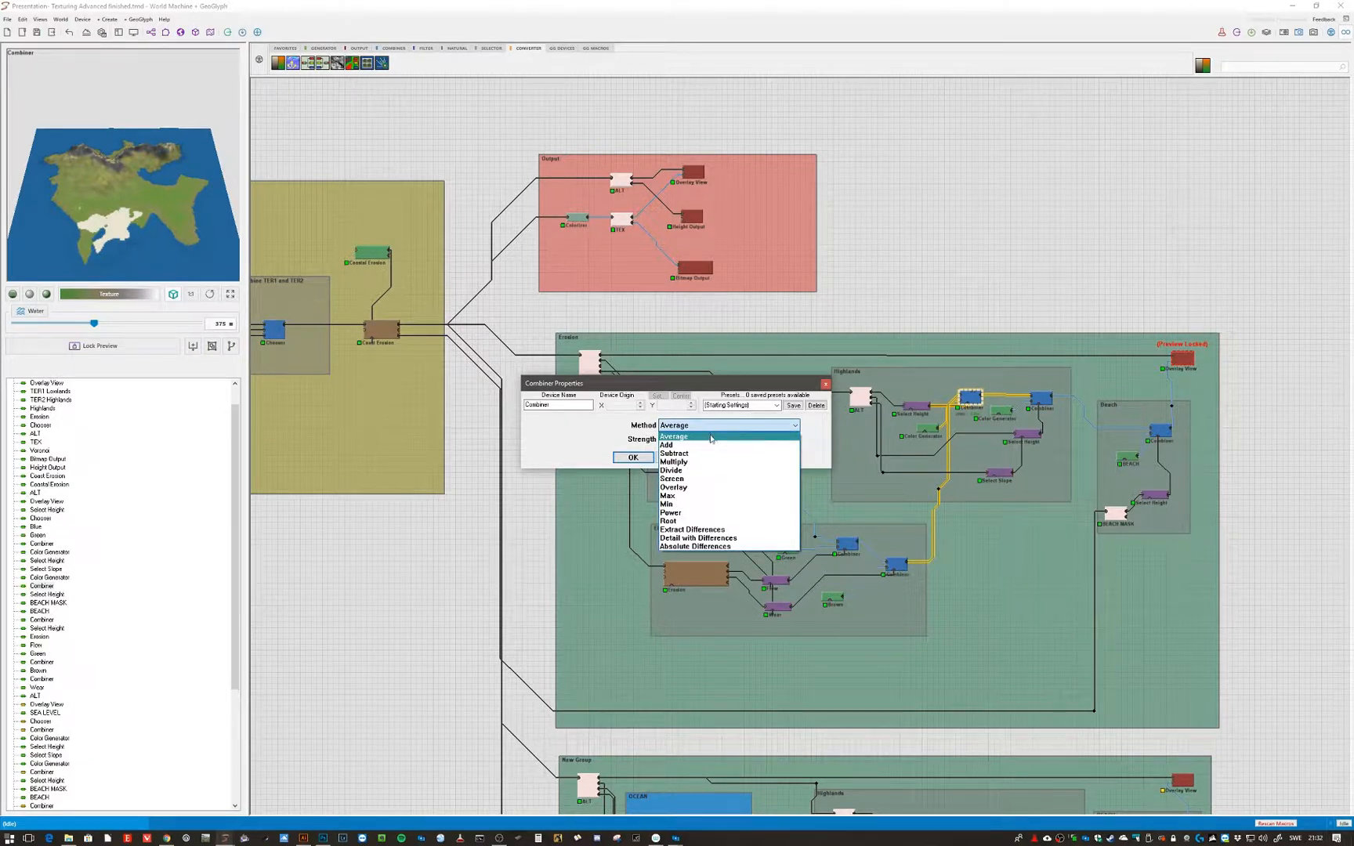
left_click(610, 433)
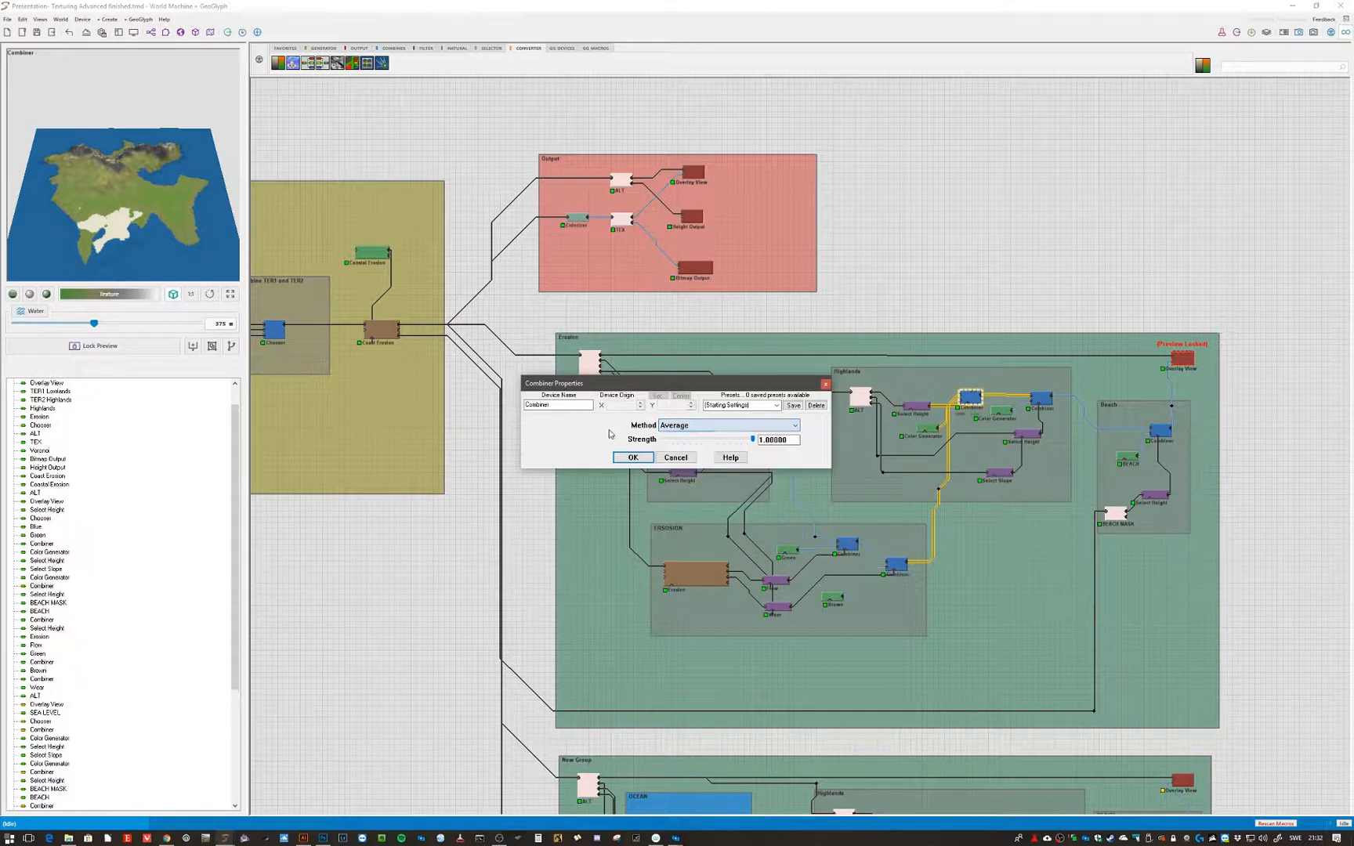
left_click(676, 457)
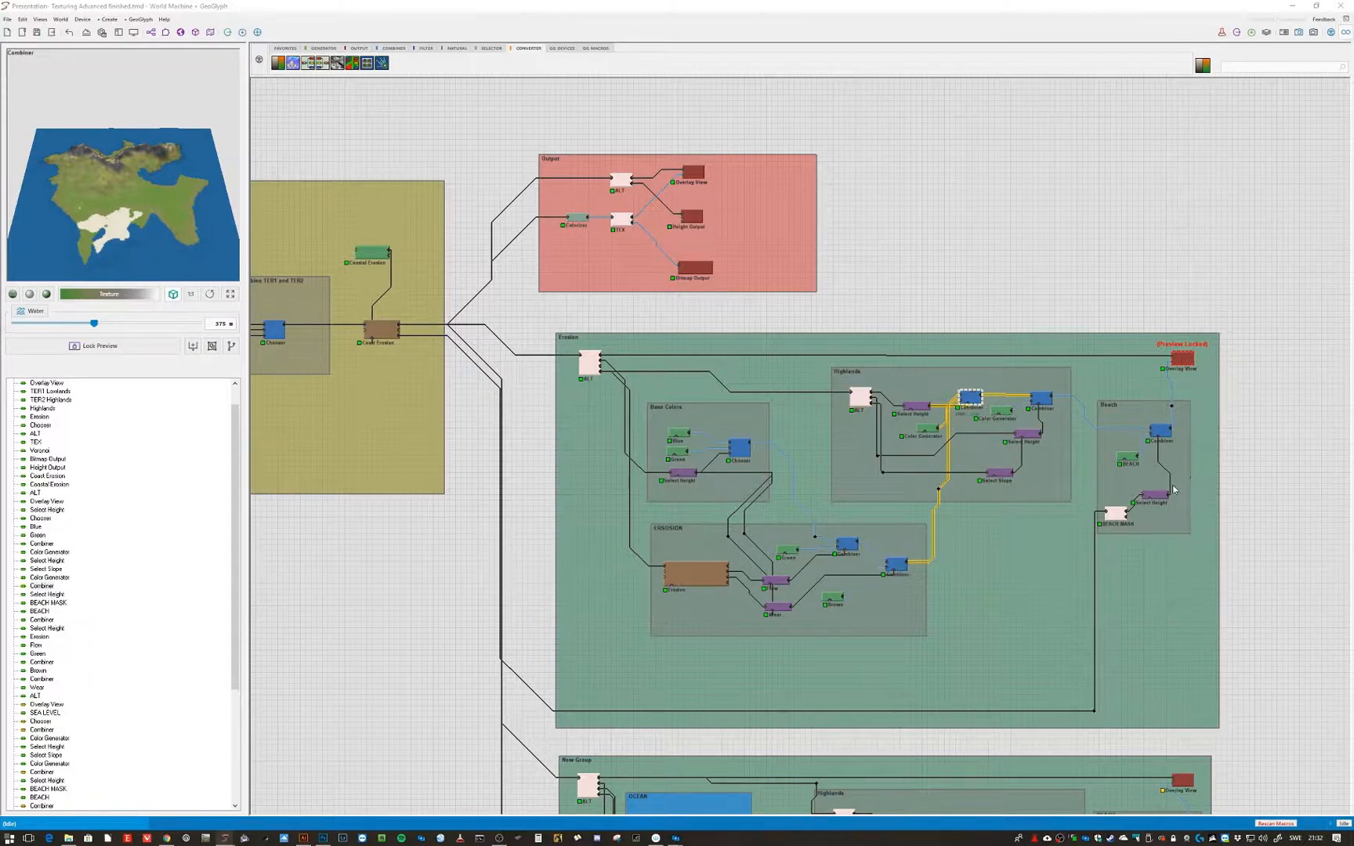
- Lock the preview on the New Group's Overlay View output
middle_click_drag(1252, 575, 1112, 212)
middle_click_drag(1168, 503, 1169, 301)
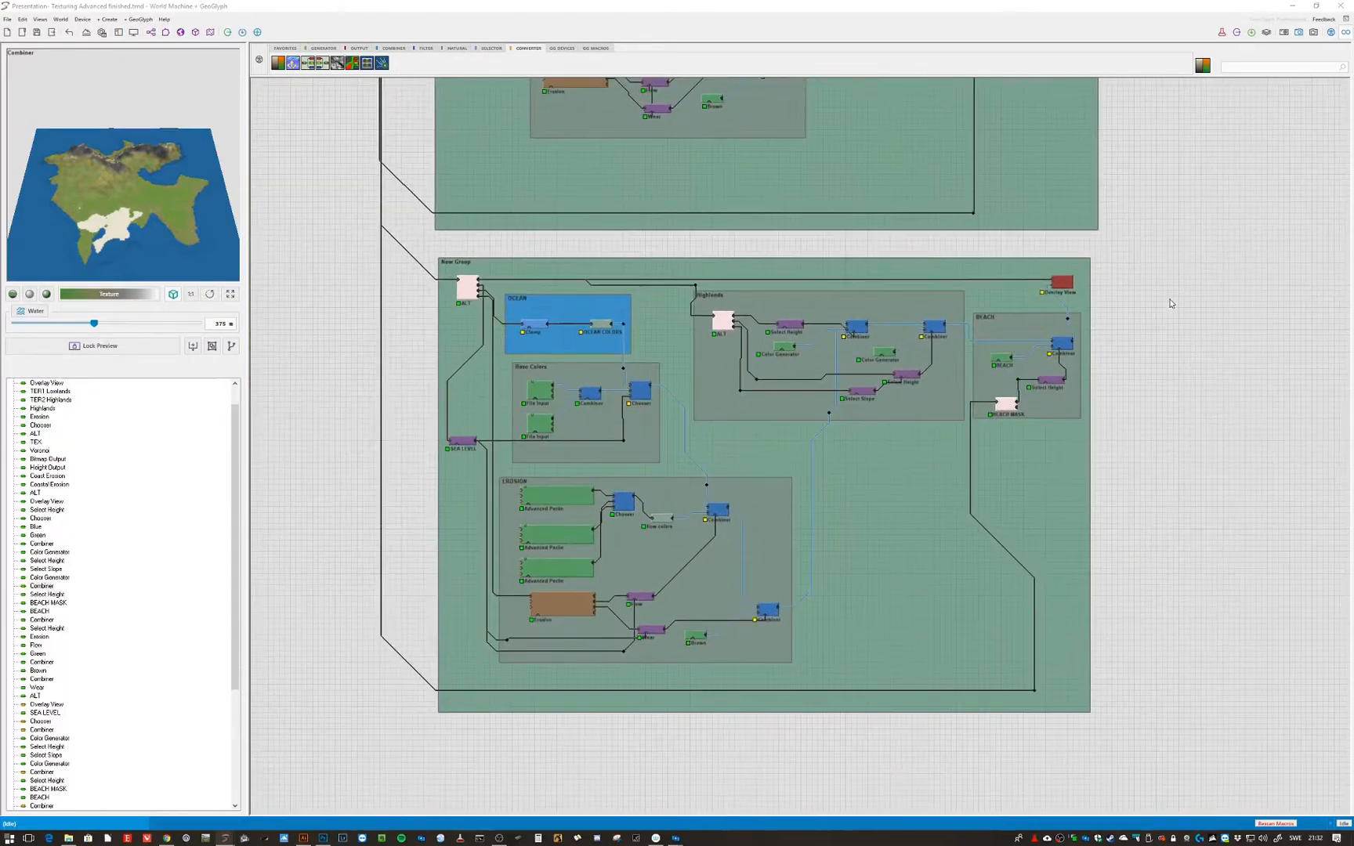
middle_click_drag(1181, 408, 1180, 380)
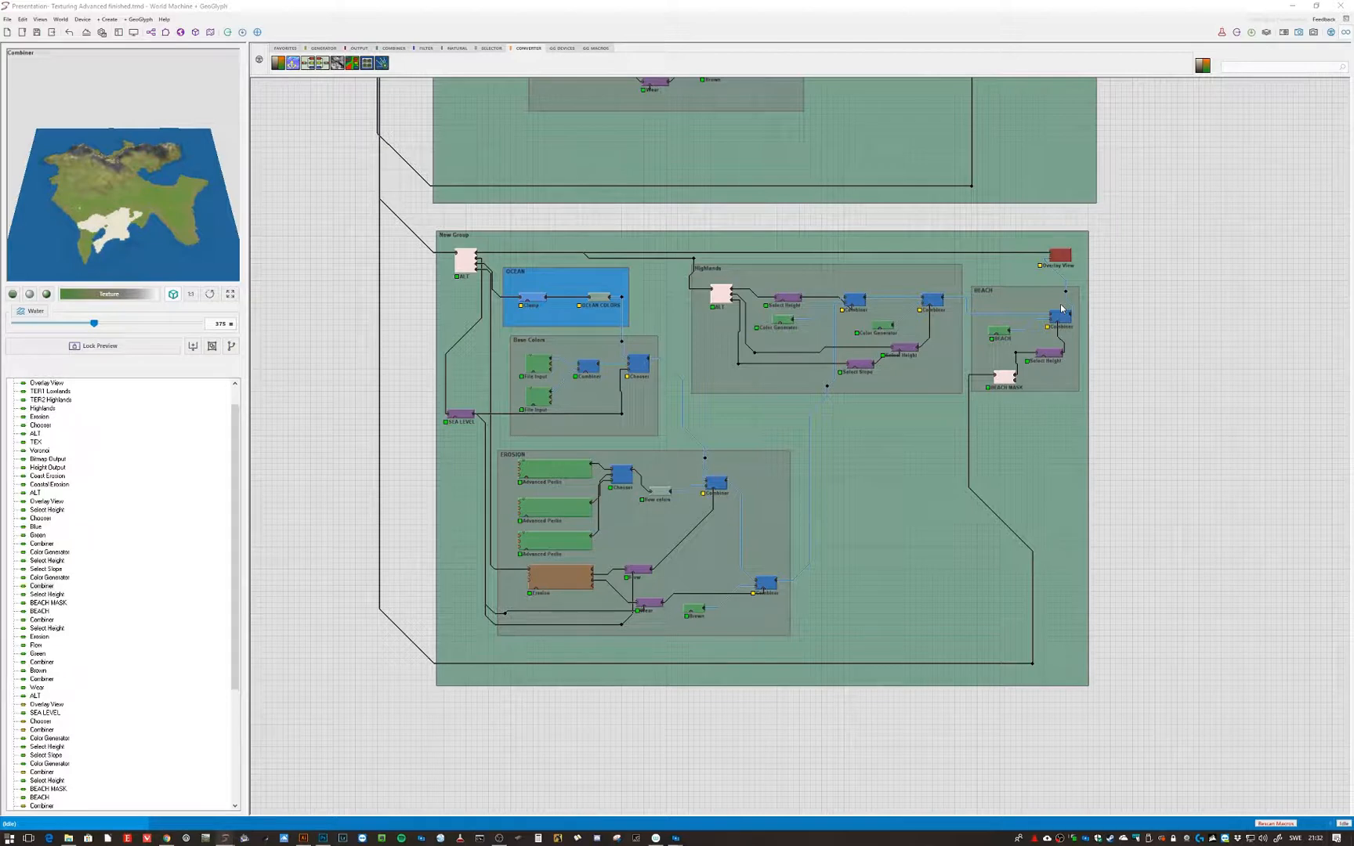
left_click(1061, 257)
left_click(1061, 259)
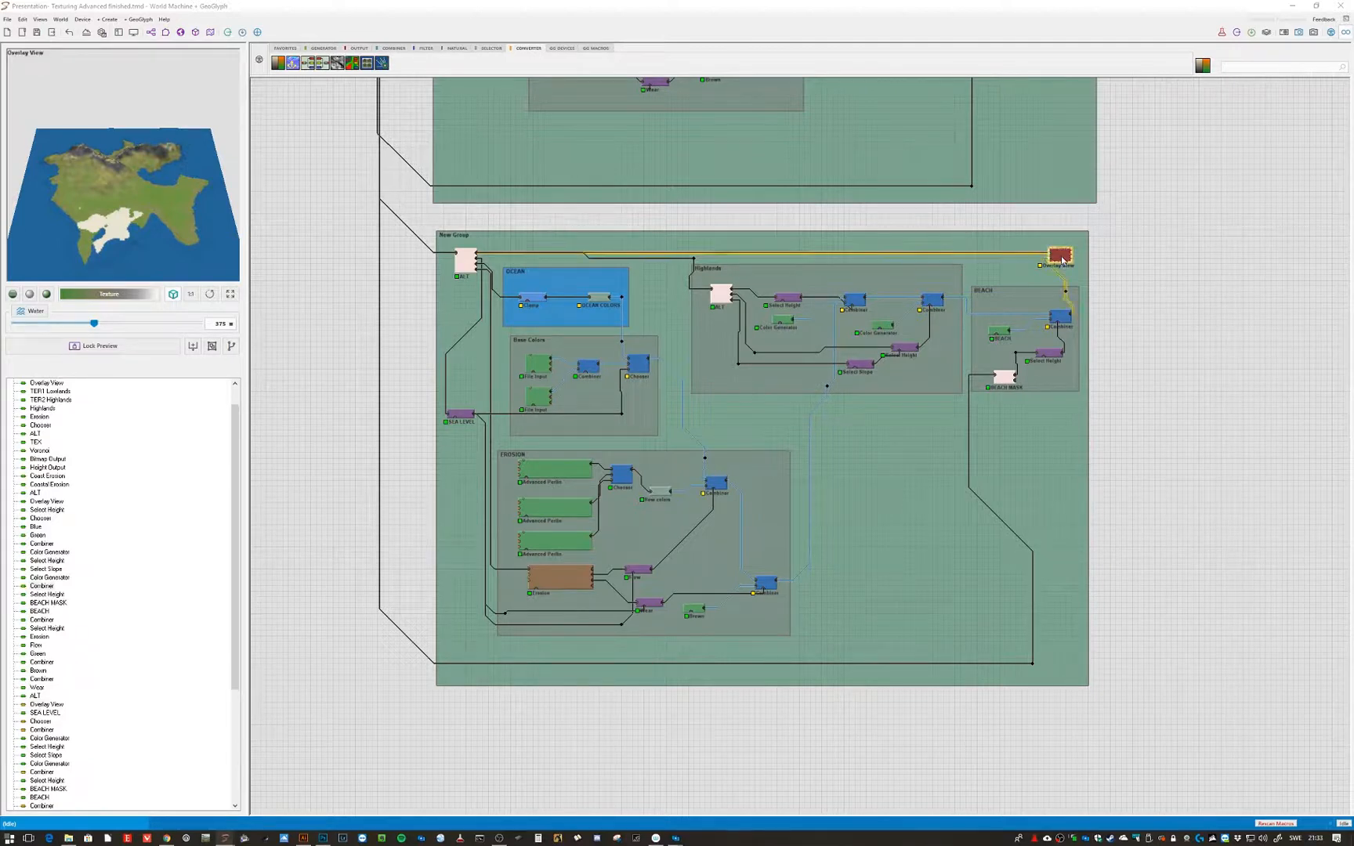
key("ctrl+f")
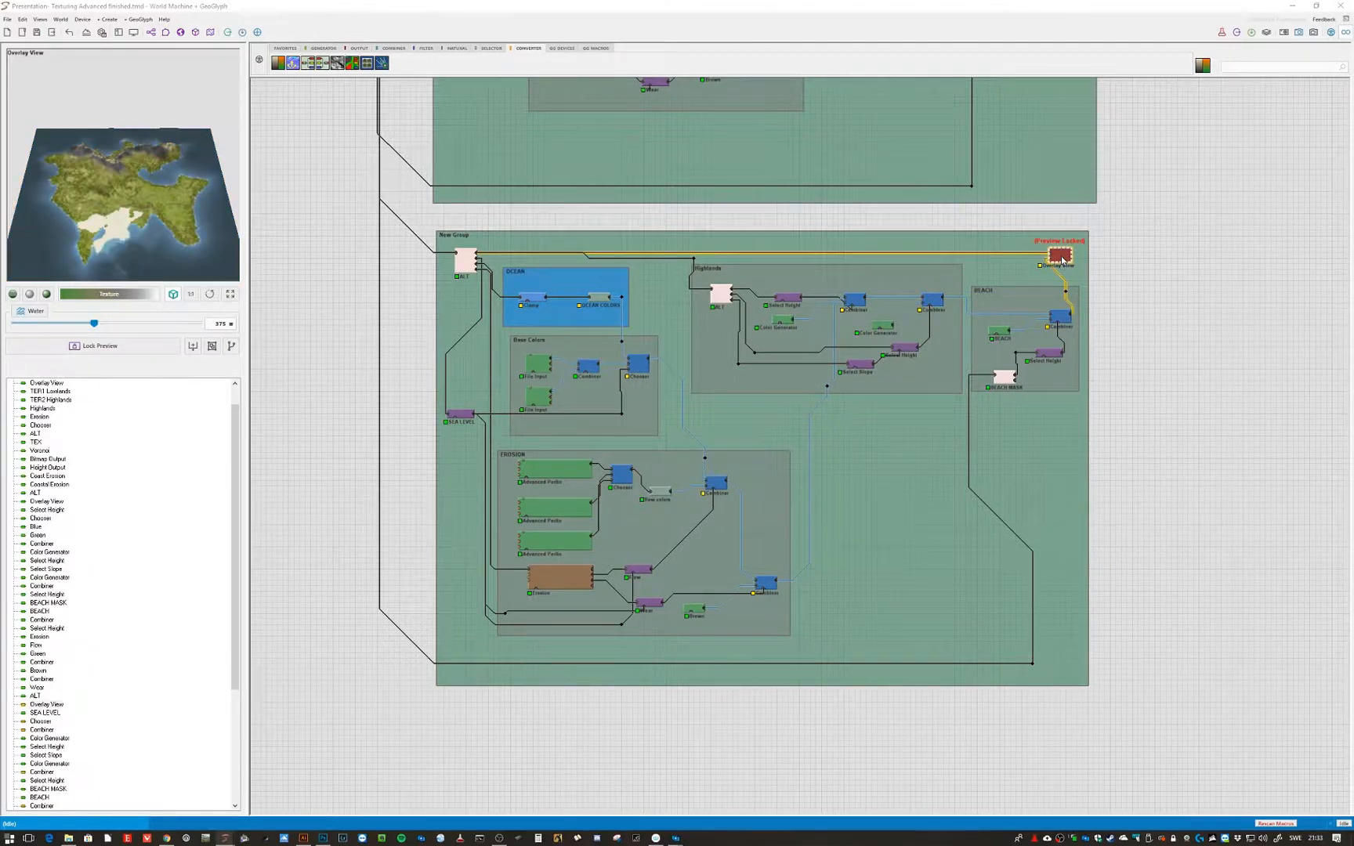
- Orbit around the textured terrain in the 3D view, then return to the device graph
left_click(195, 32)
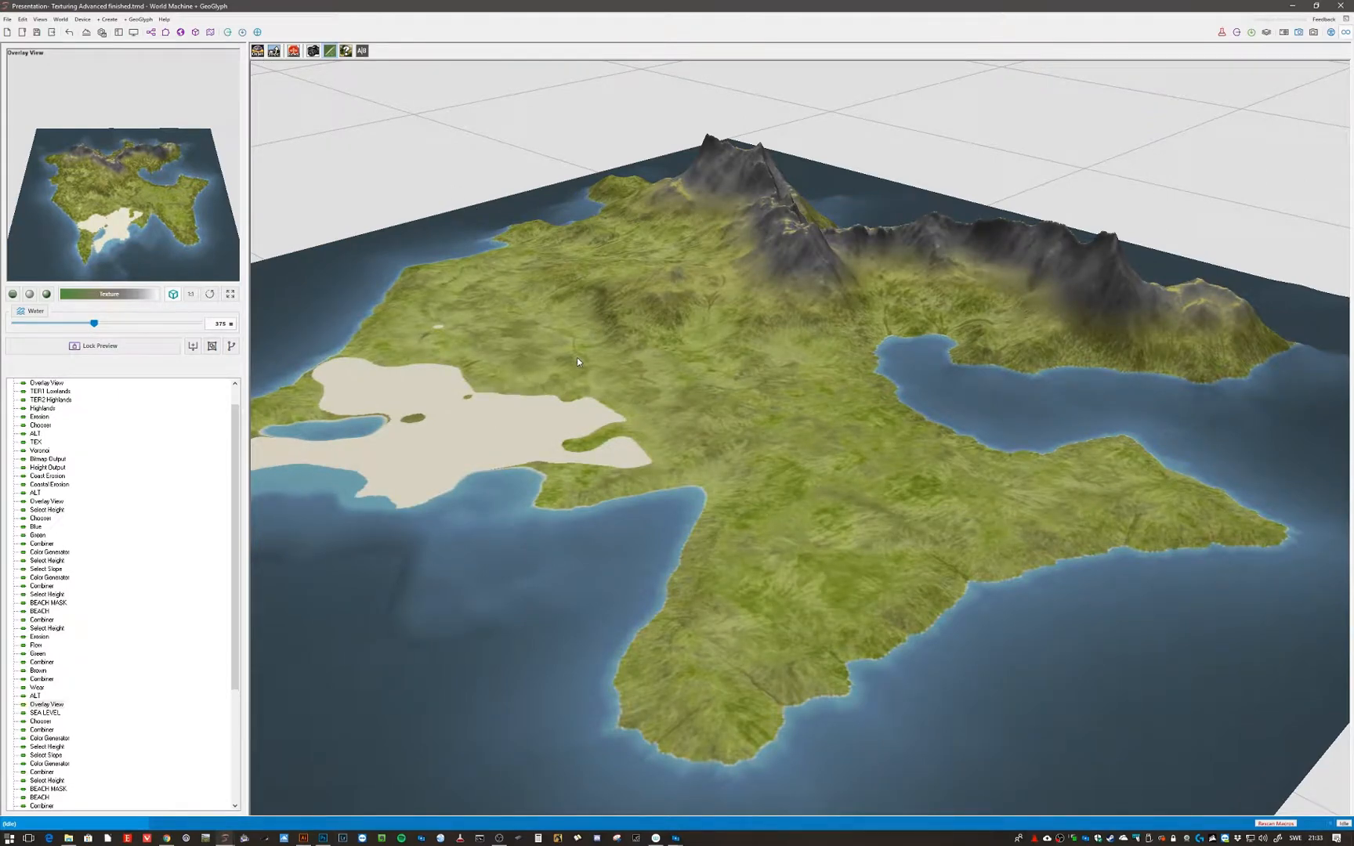
left_click_drag(756, 407, 813, 430)
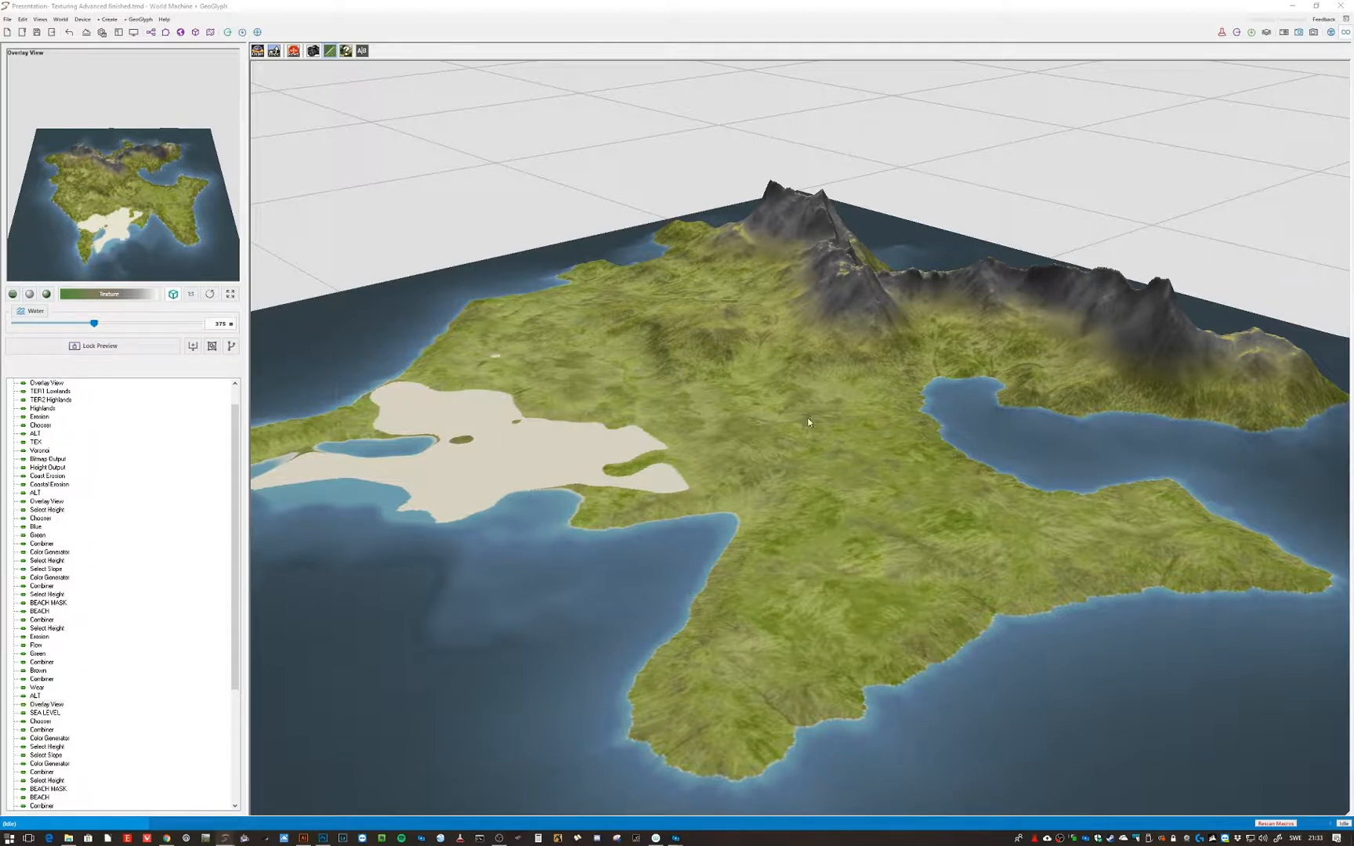
left_click_drag(828, 424, 784, 419)
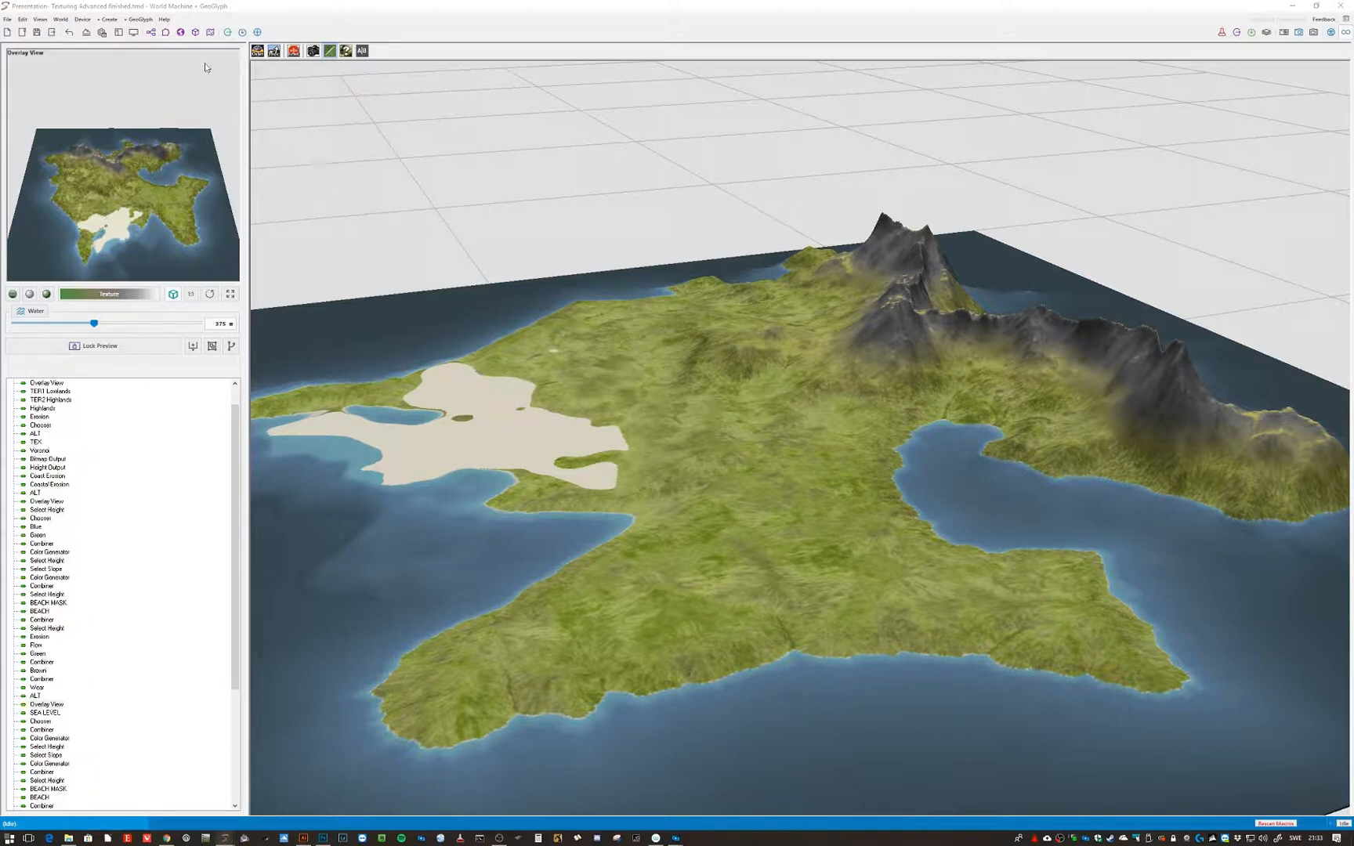
left_click(164, 34)
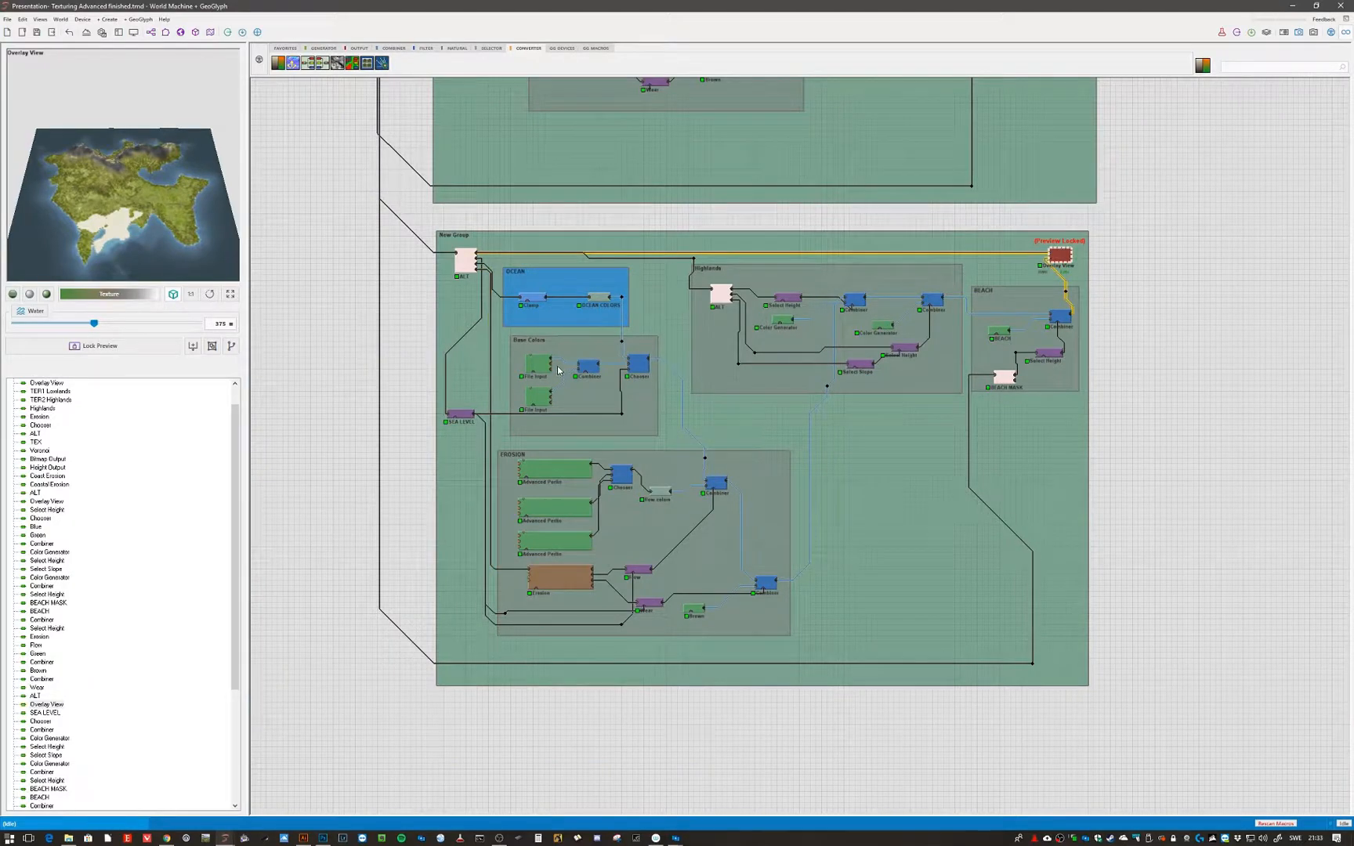
- Review the OCEAN group's OCEAN COLORS gradient and Clamp height settings, closing each dialog unchanged
middle_click_drag(353, 255, 408, 405)
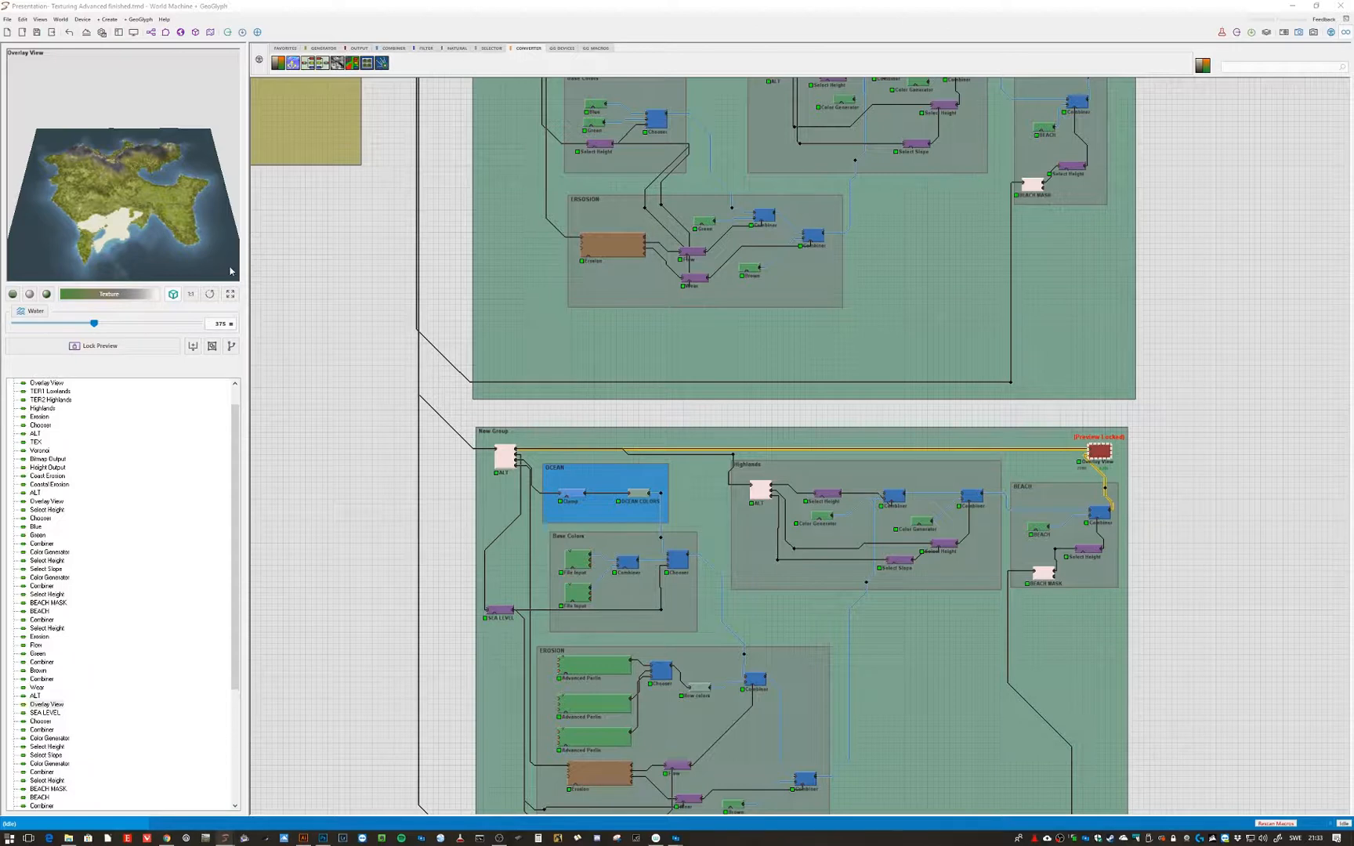
double_click(636, 498)
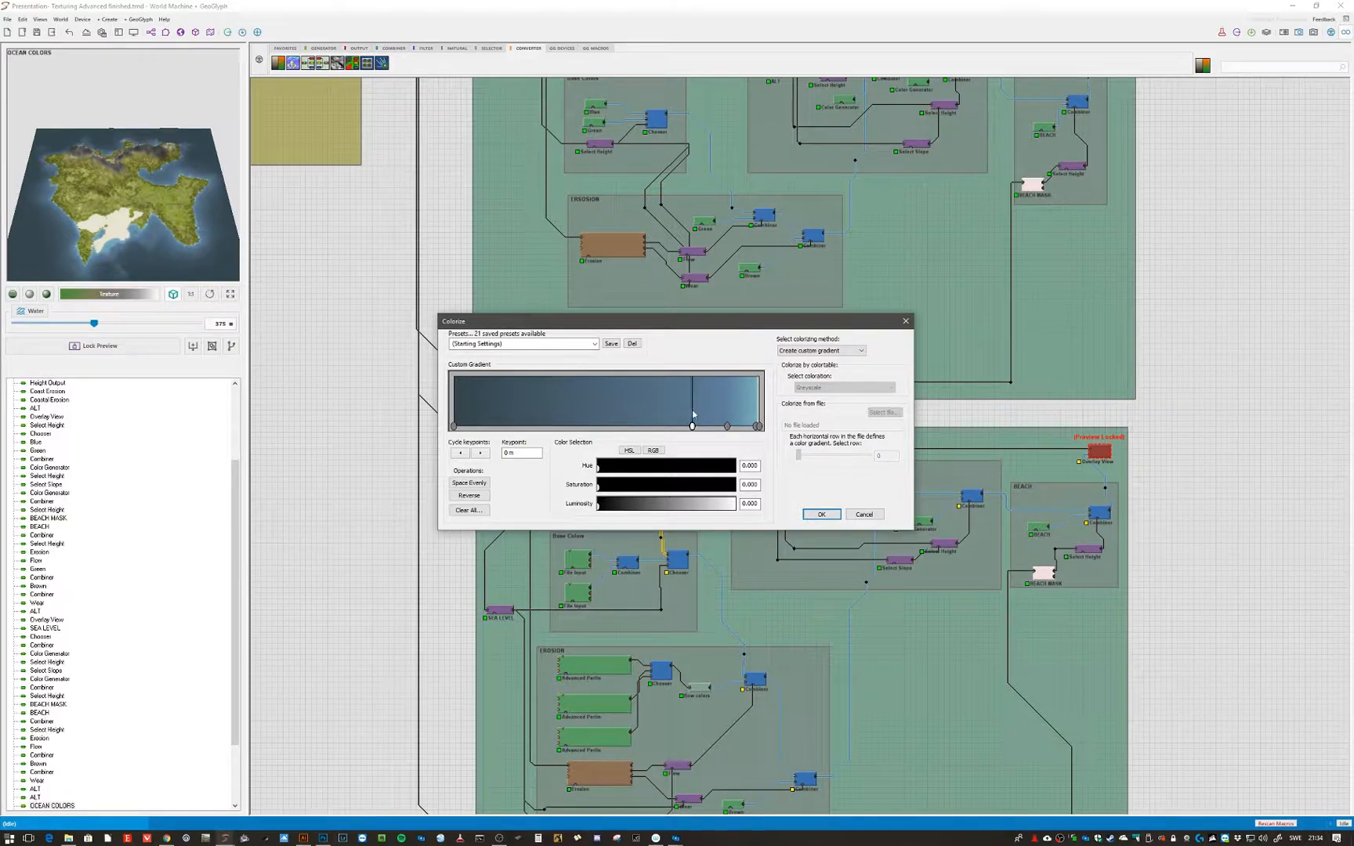
left_click(864, 515)
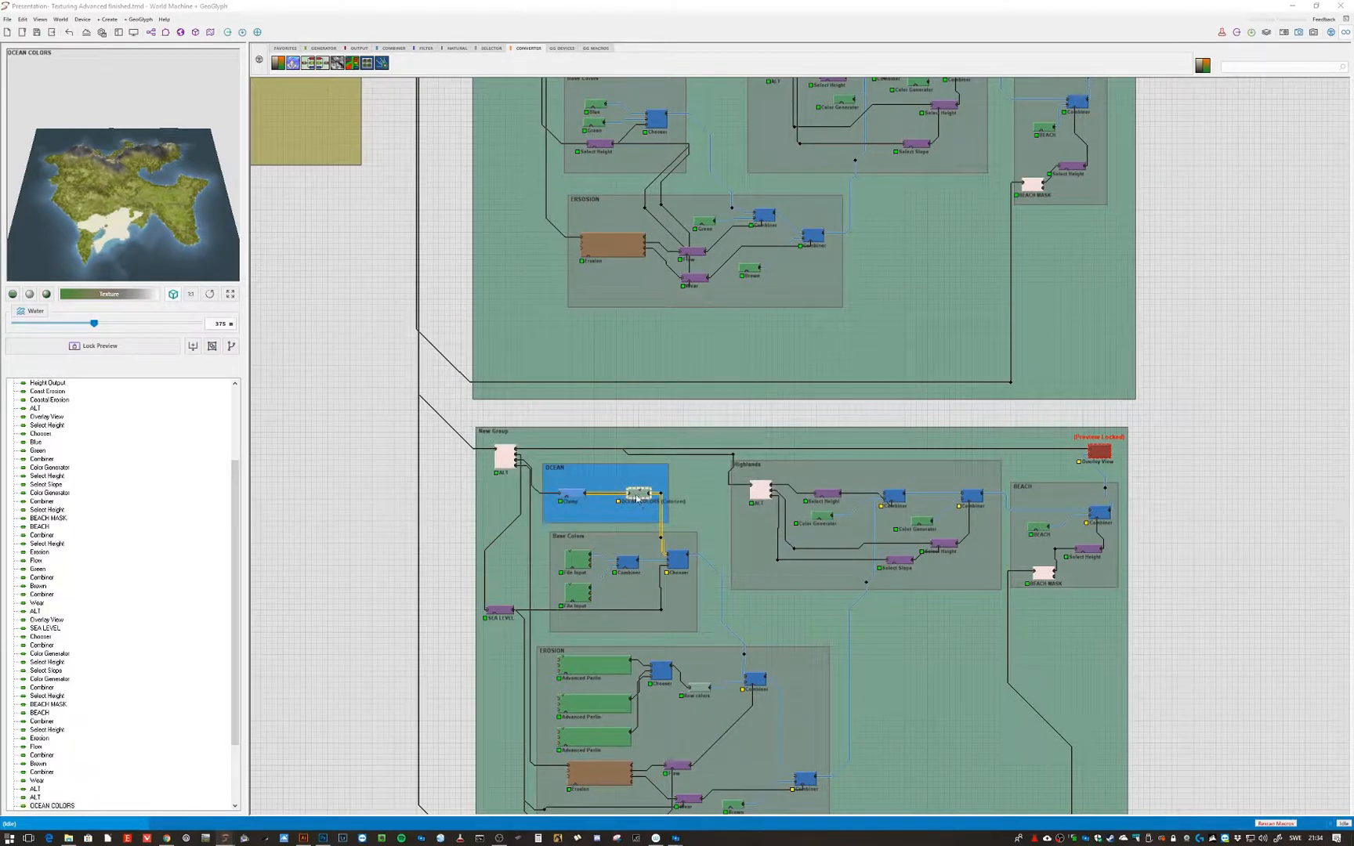
double_click(579, 499)
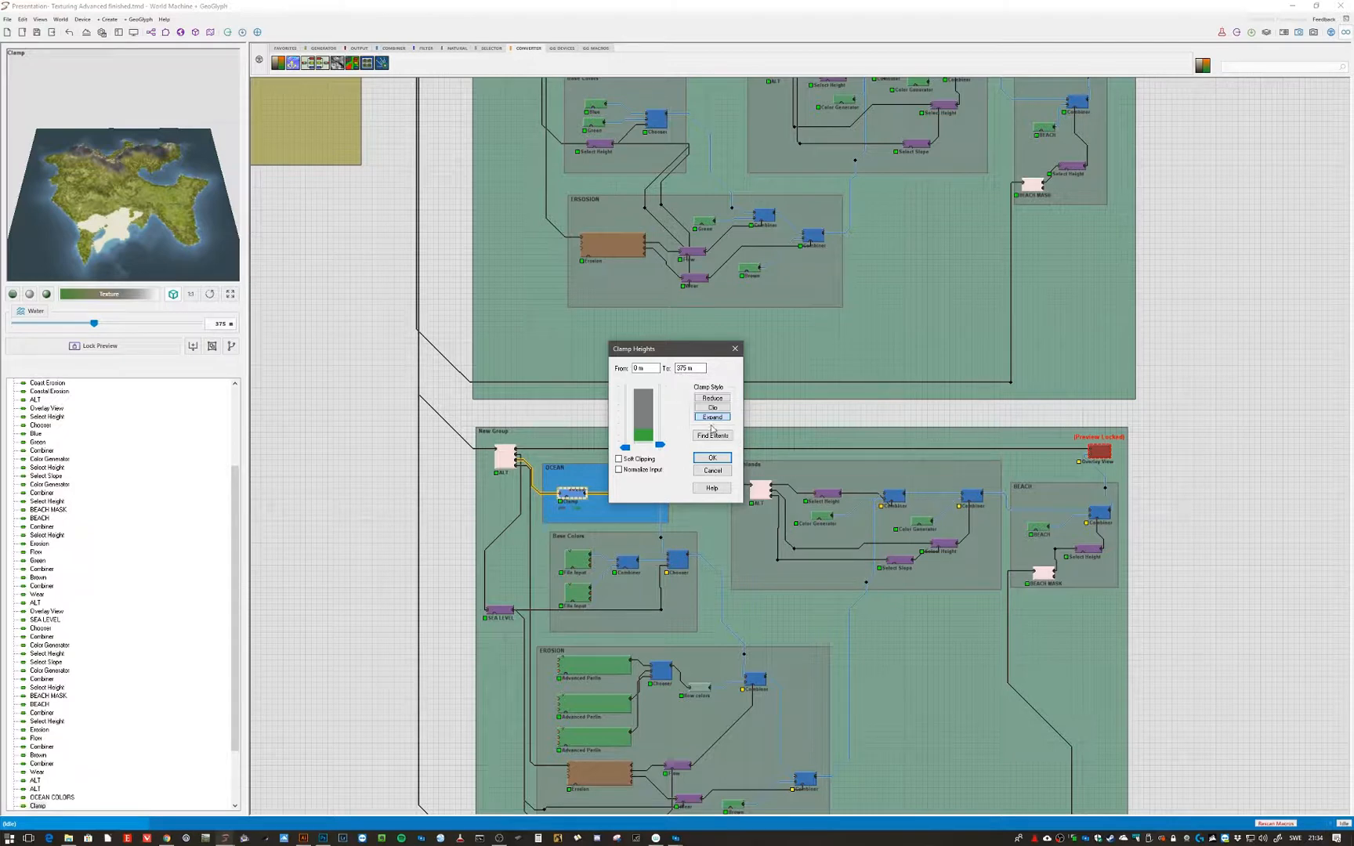
left_click(718, 461)
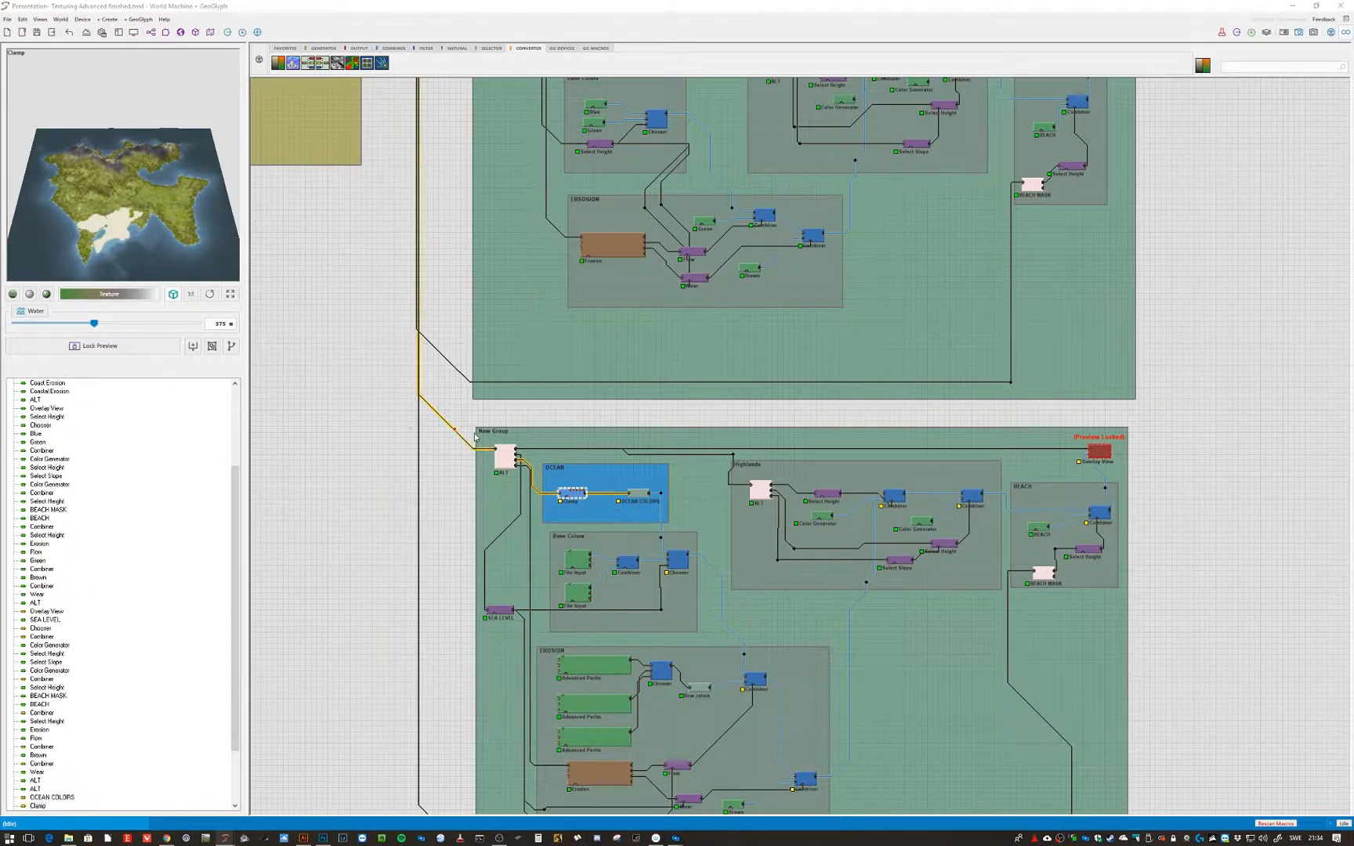
double_click(642, 496)
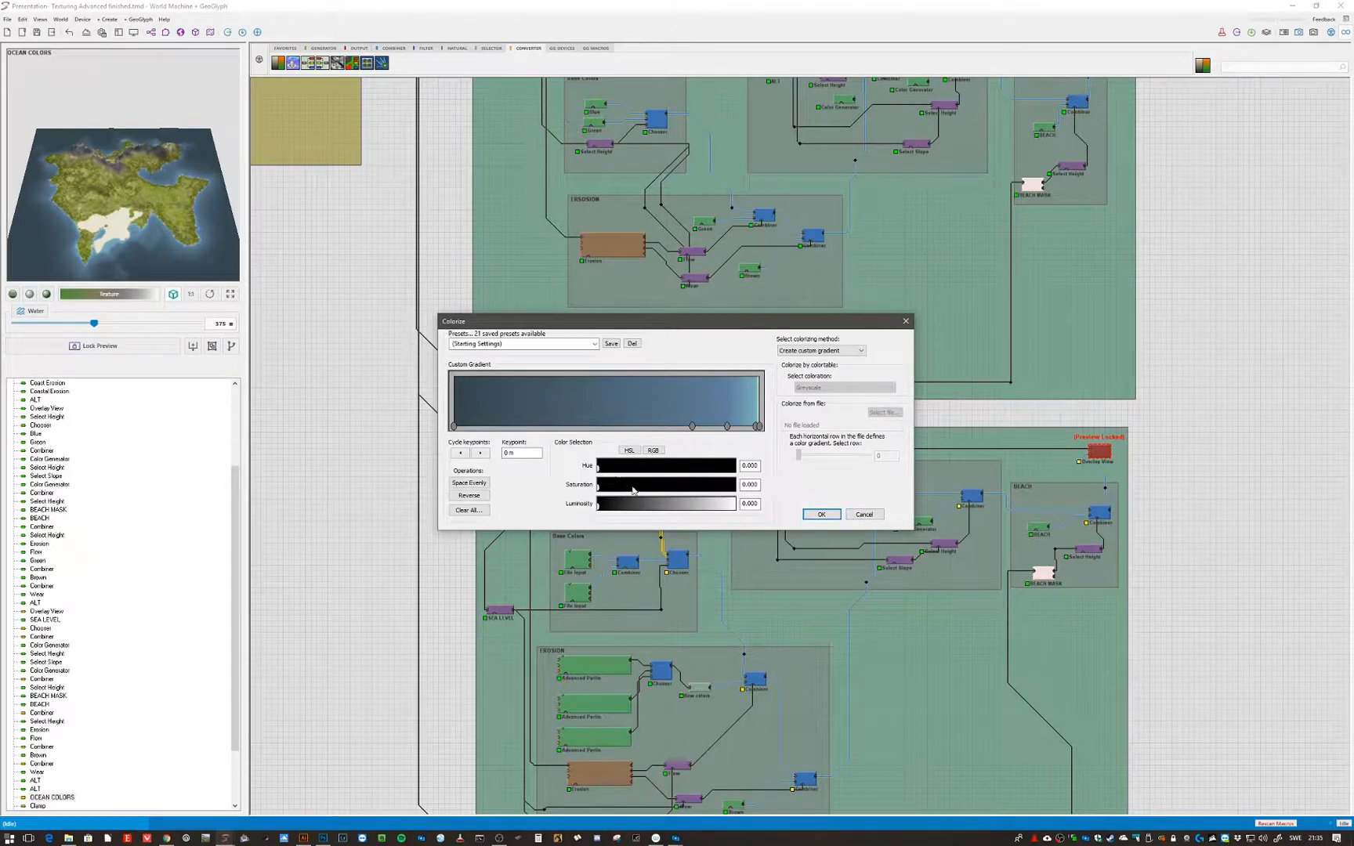
left_click(867, 516)
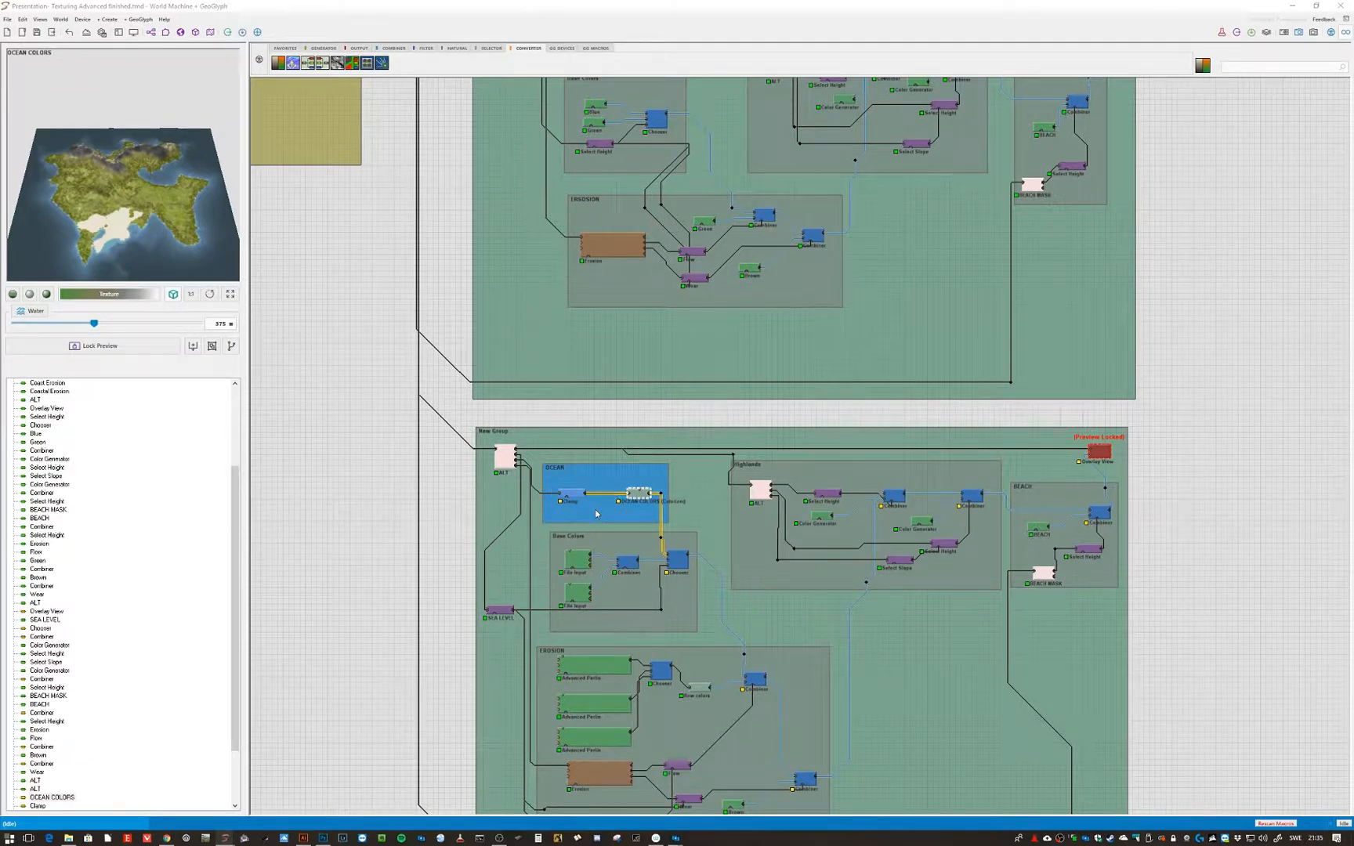
- Open the OCEAN group's settings and its colour picker, closing both without changes
double_click(596, 514)
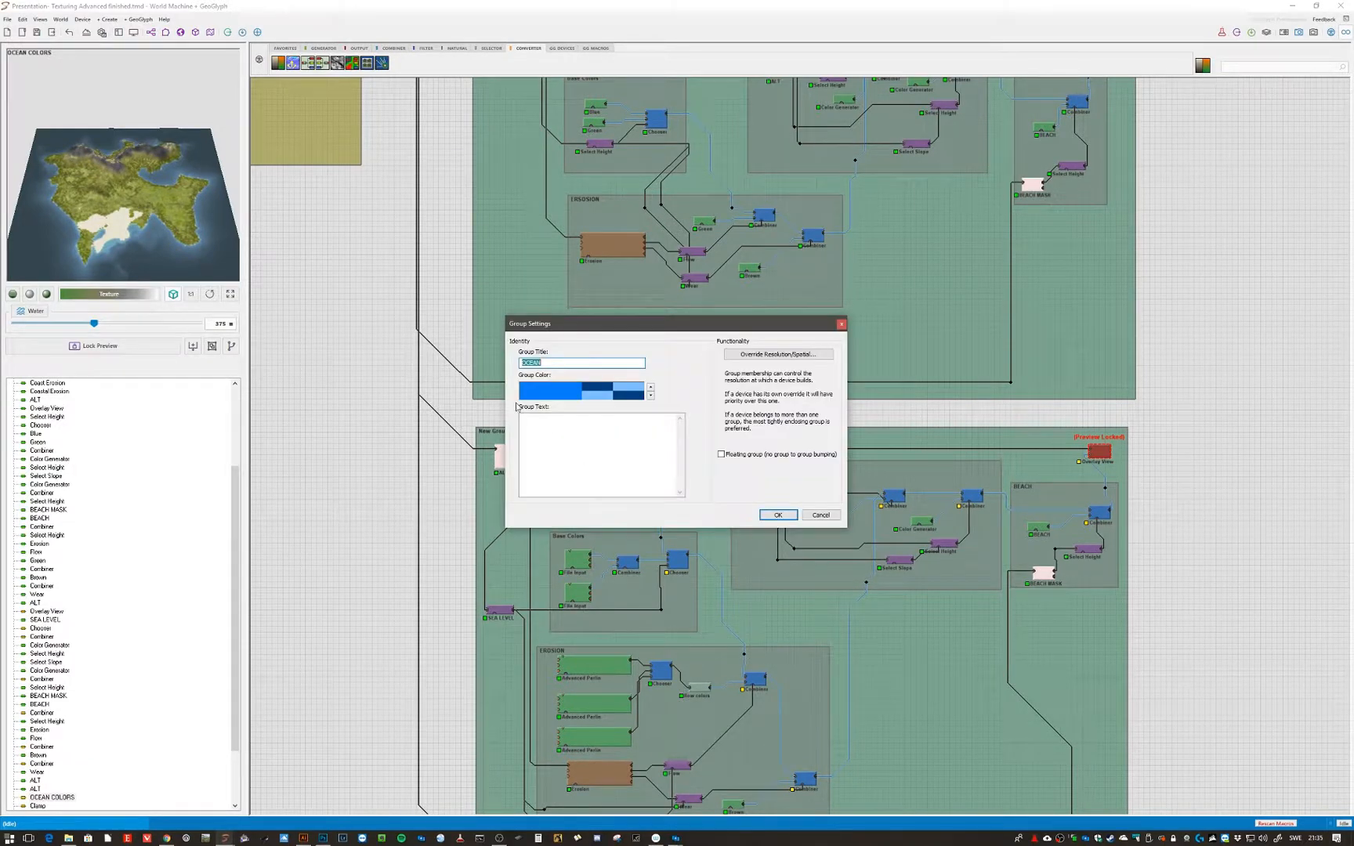
left_click(543, 392)
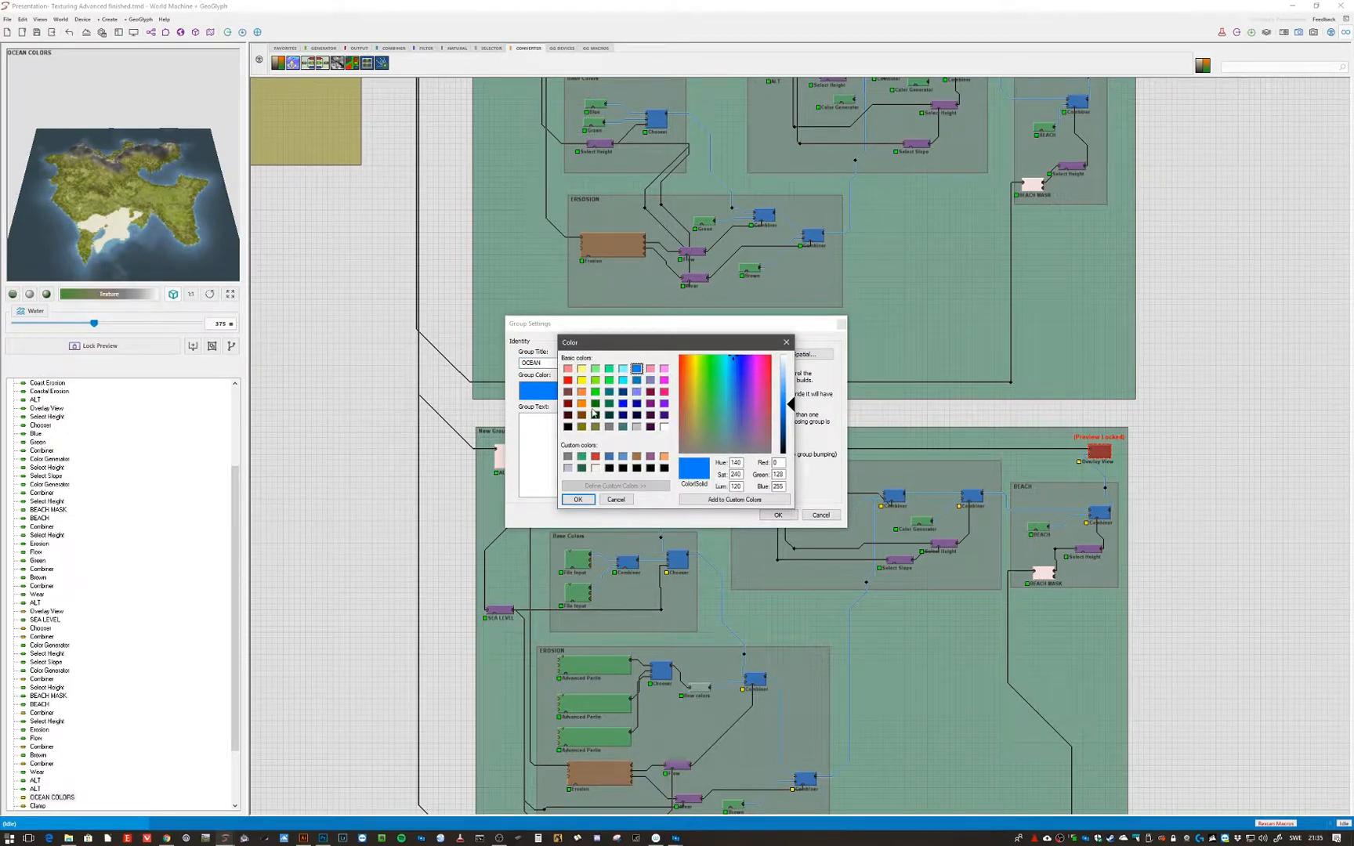
left_click(618, 500)
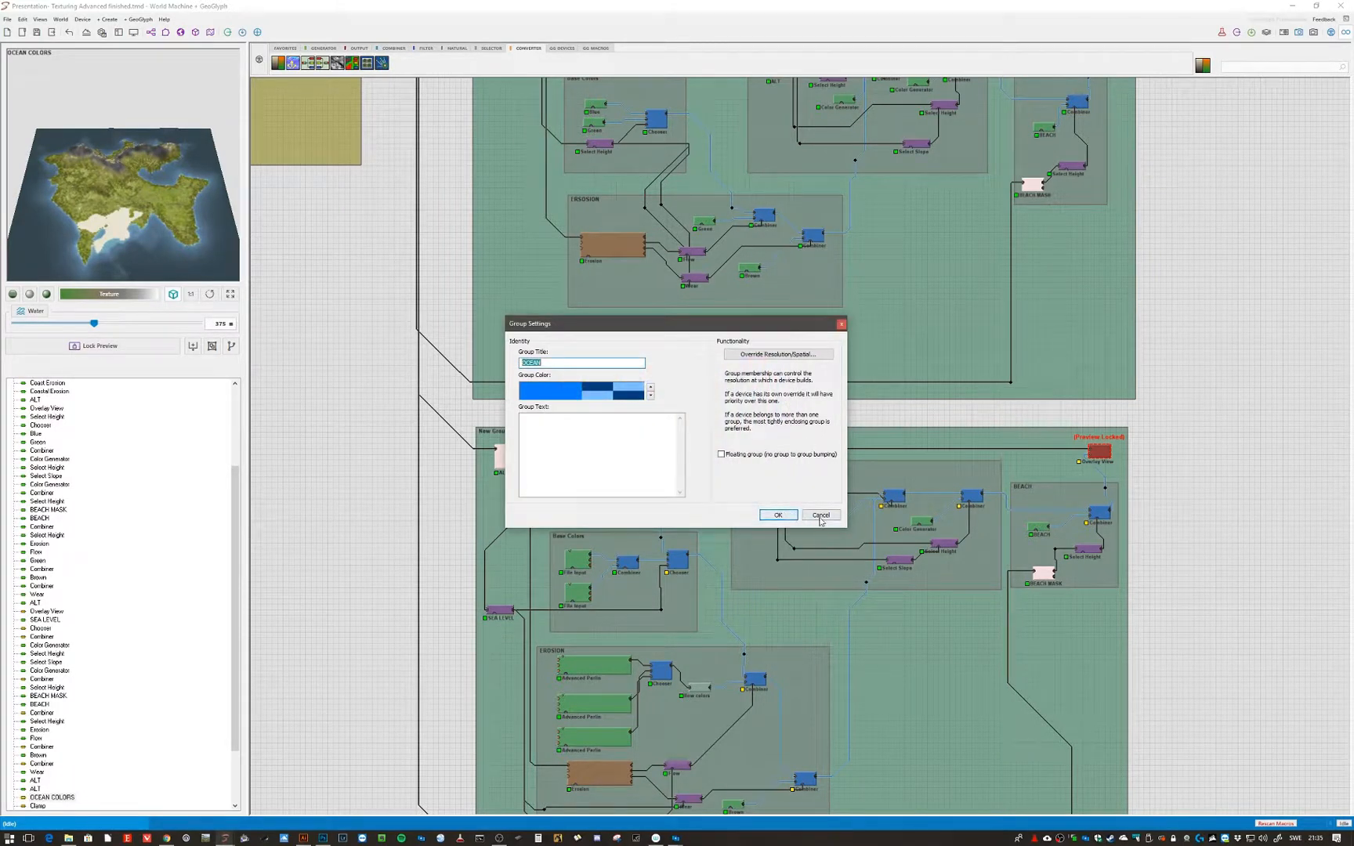
left_click(778, 515)
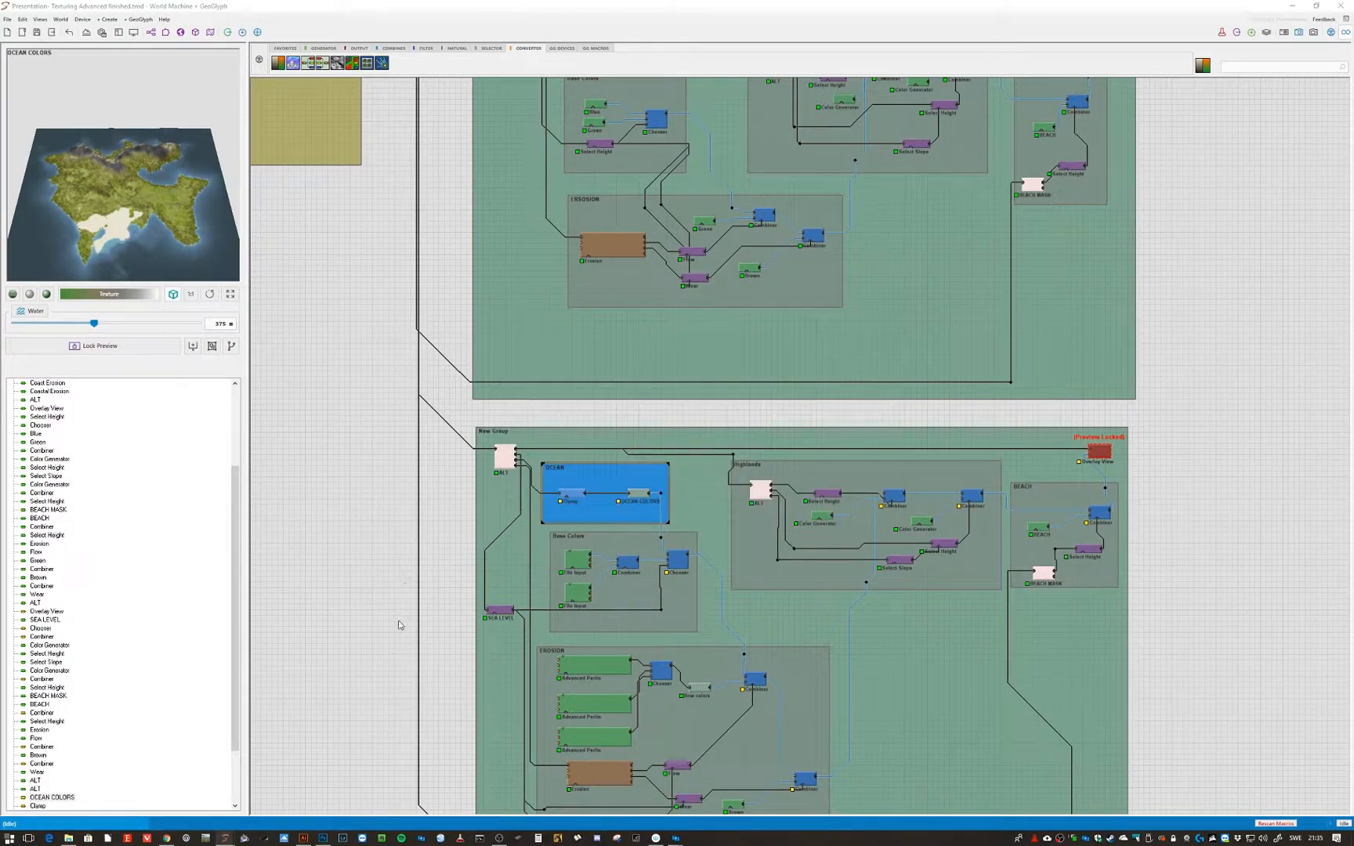
- Open the Base Colors group's first File Input settings and close them unchanged
middle_click_drag(416, 608, 422, 415)
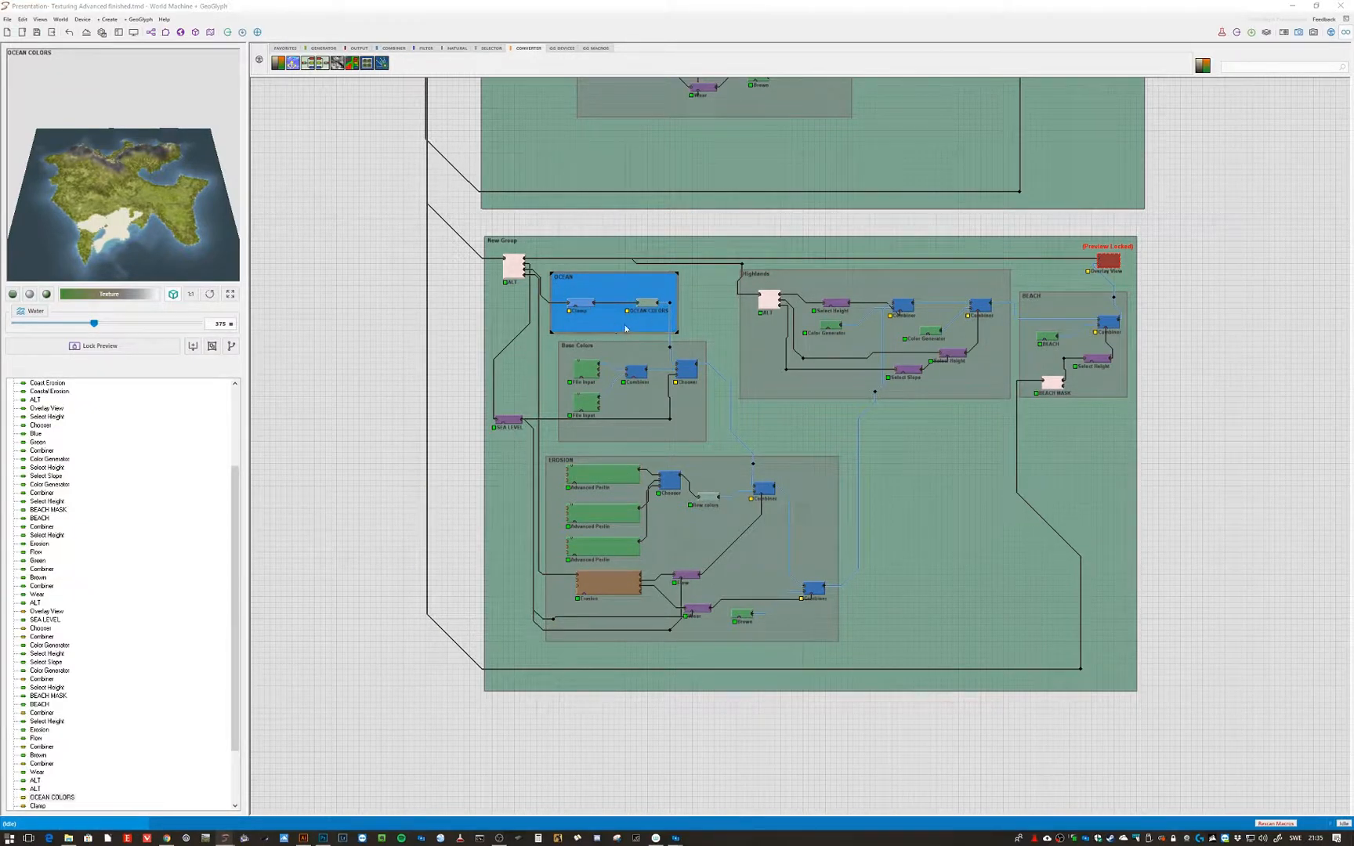
left_click(589, 423)
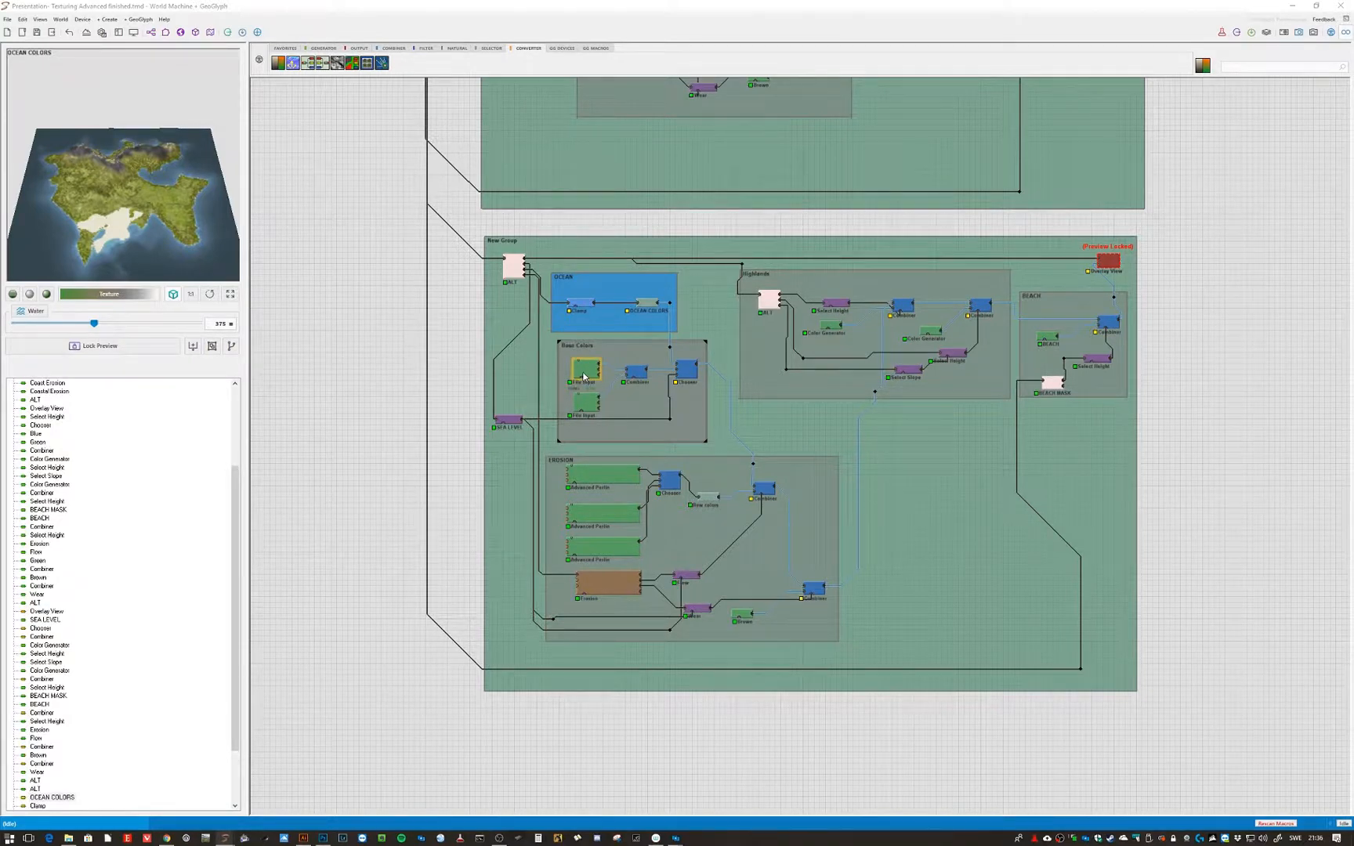
double_click(584, 376)
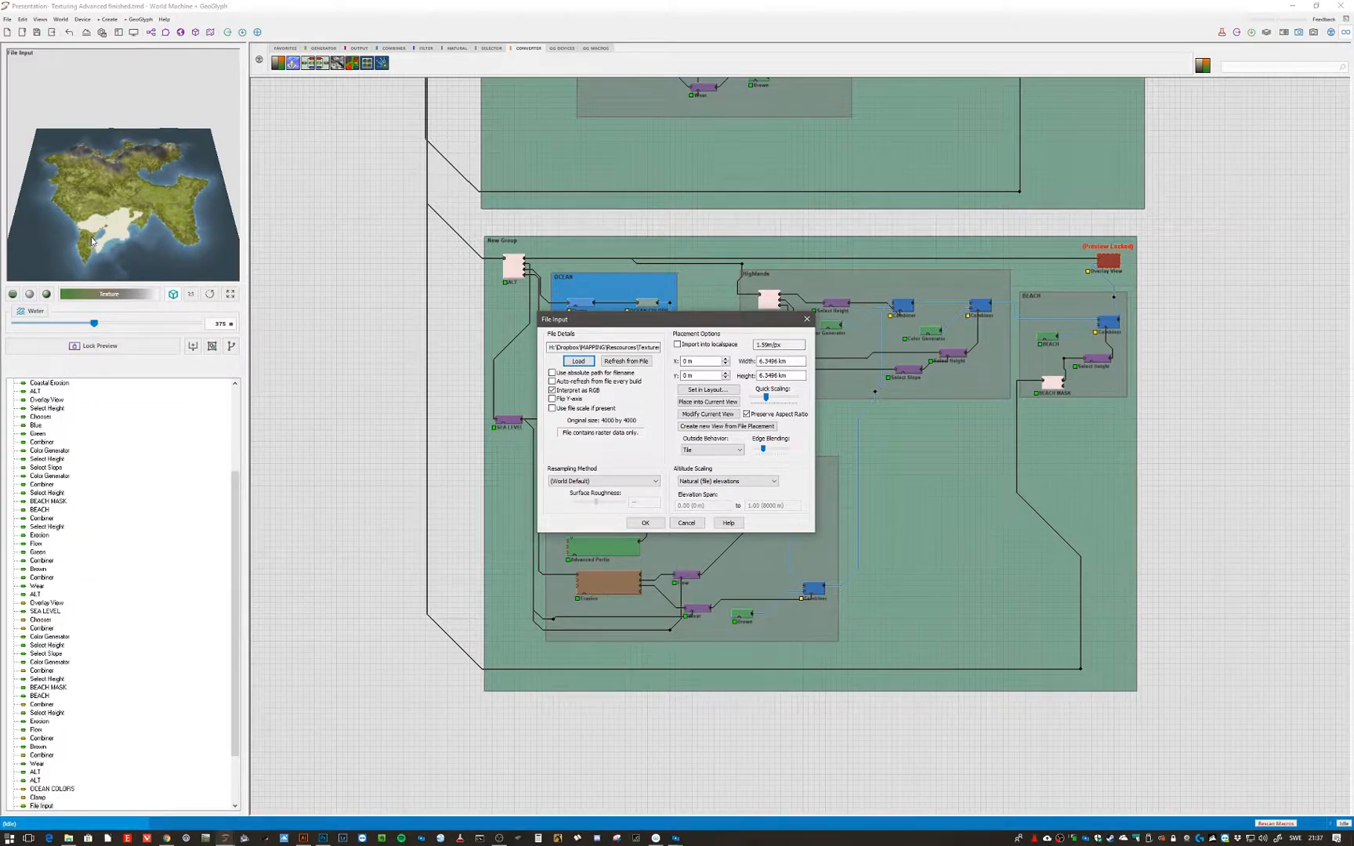
left_click(686, 524)
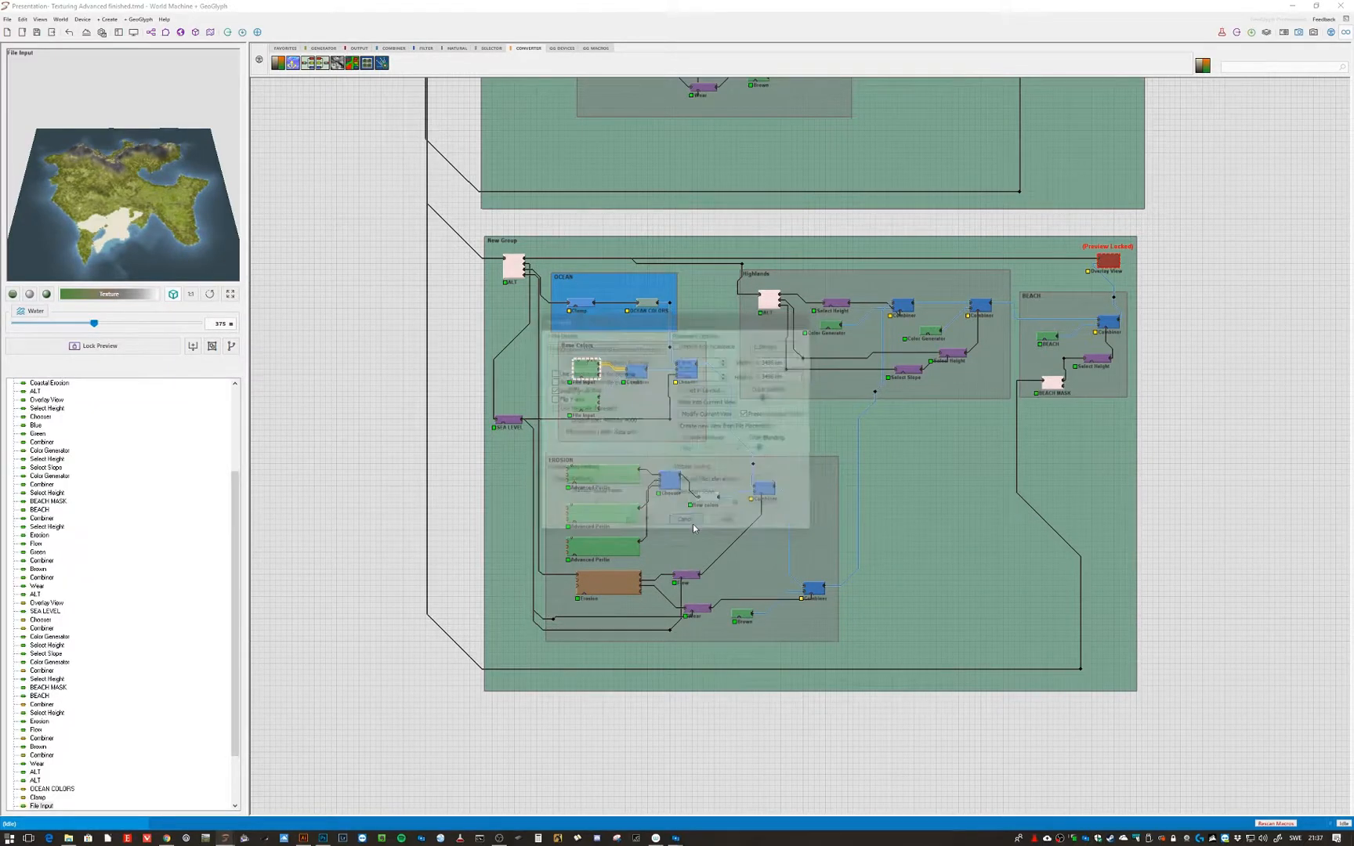
- Open the project settings and close them without changes
left_click(88, 33)
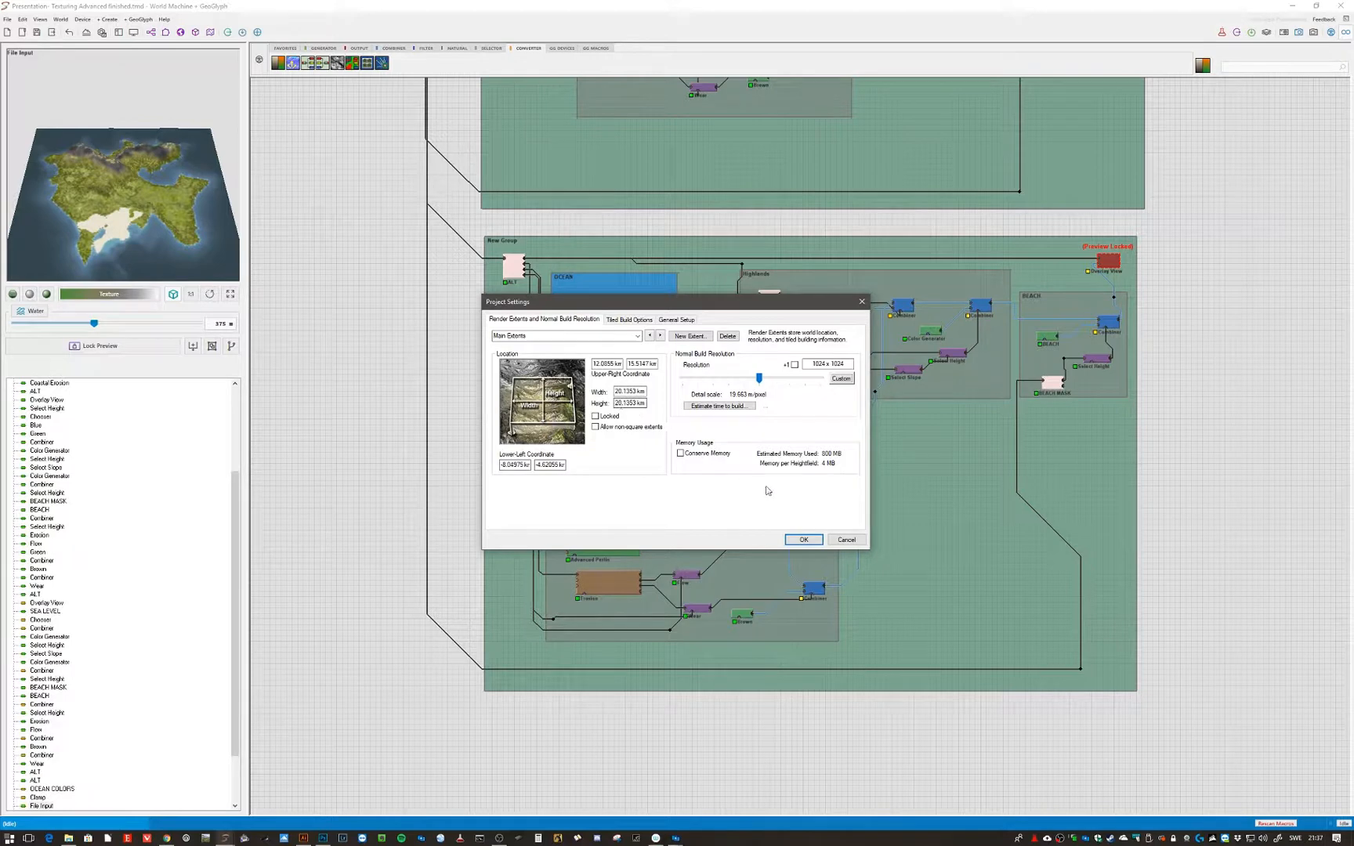
left_click(846, 540)
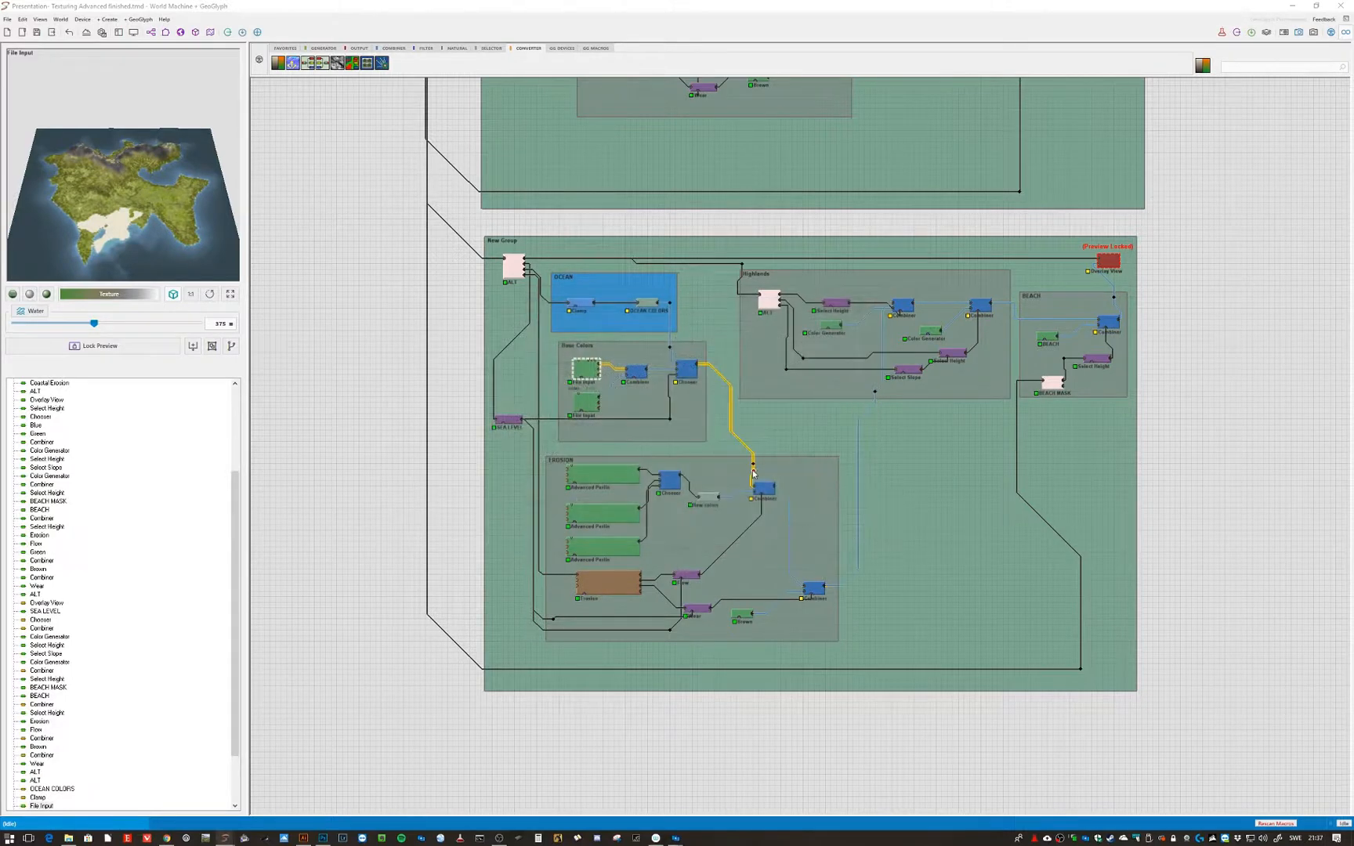
- Open the Base Colors group's first File Input settings, close them, and lock the preview on that texture
double_click(591, 376)
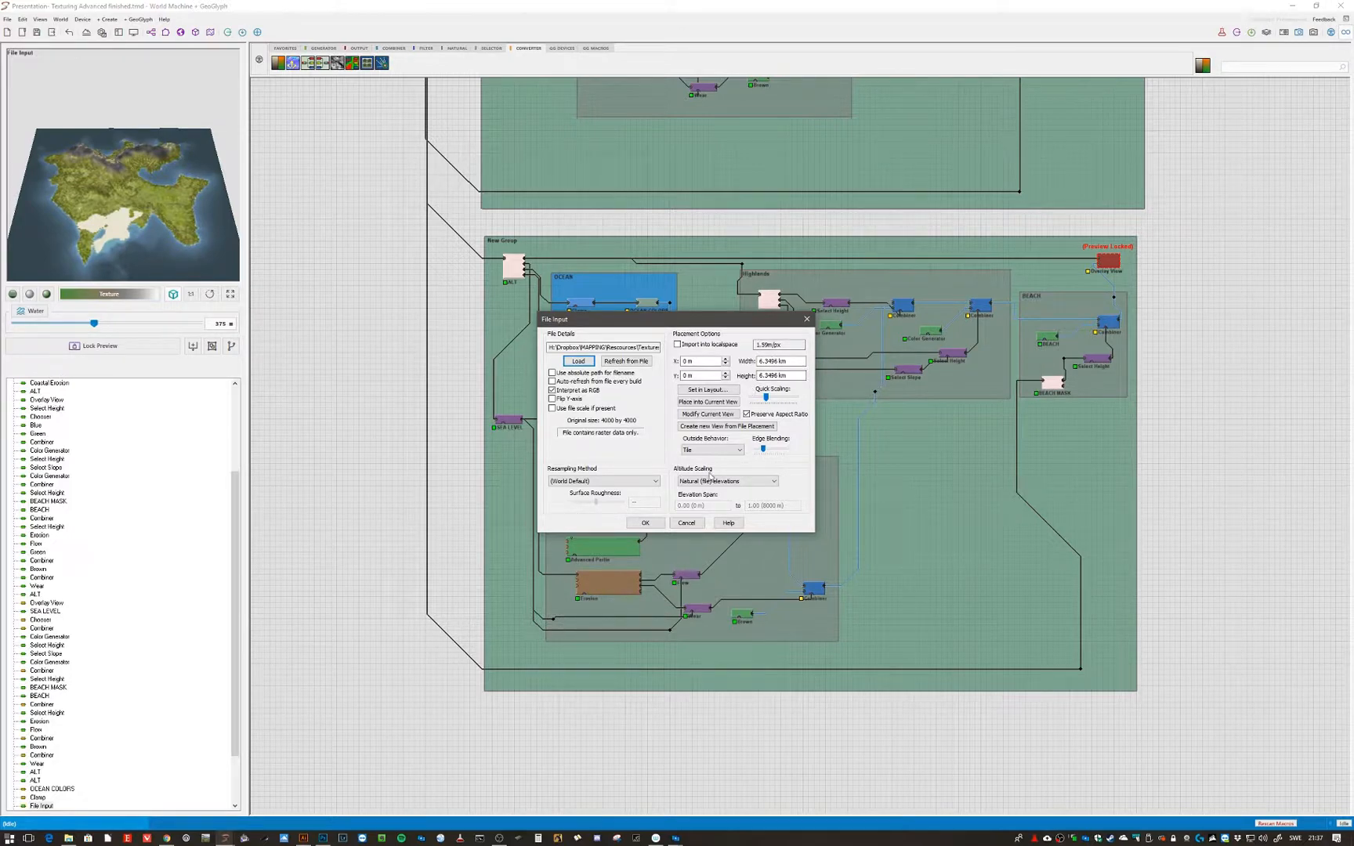
left_click(686, 523)
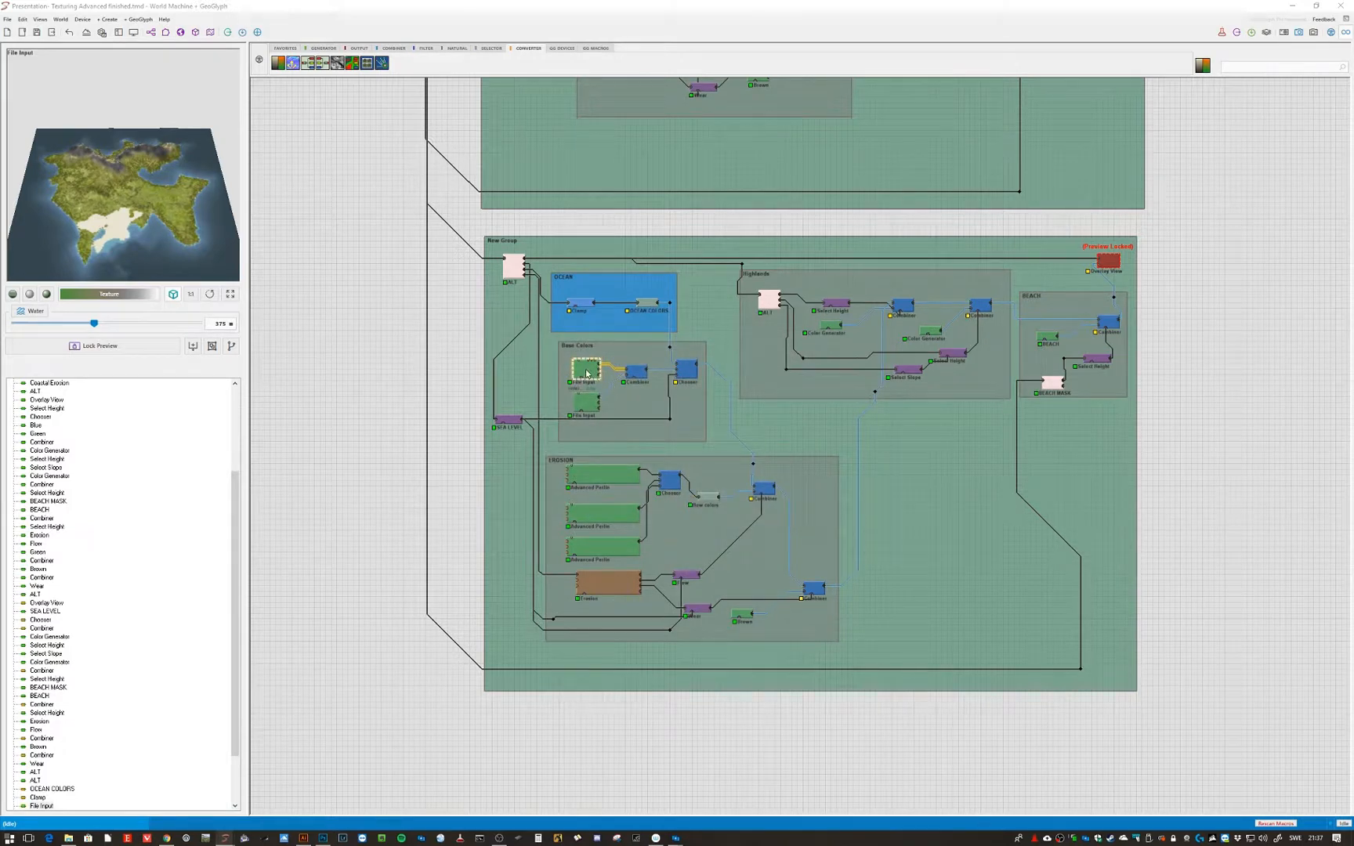
key("f")
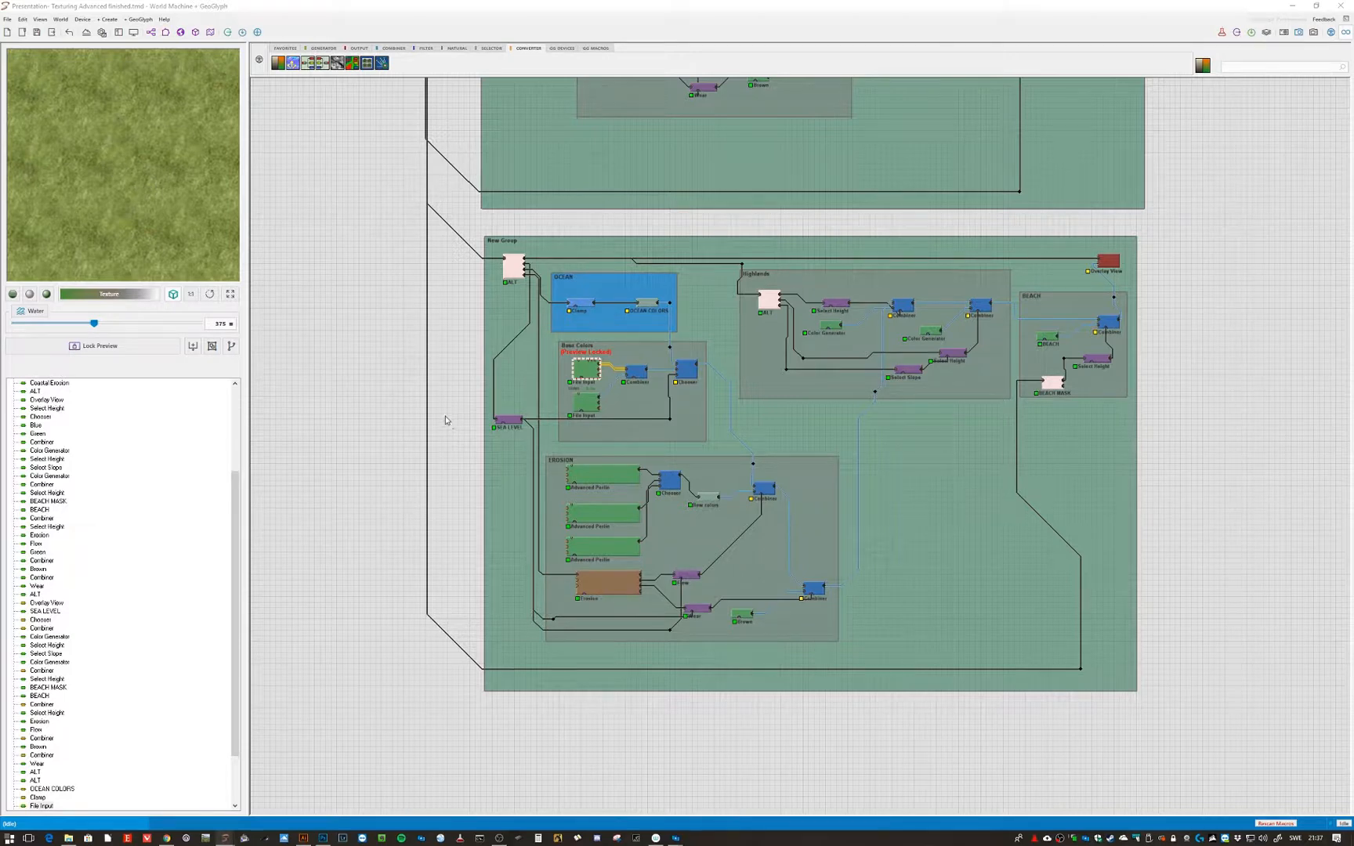
- Try each Outside Behavior option of the first File Input — Blank, Repeat Edge Values, Tile, Mirror — and confirm it on Tile
double_click(591, 376)
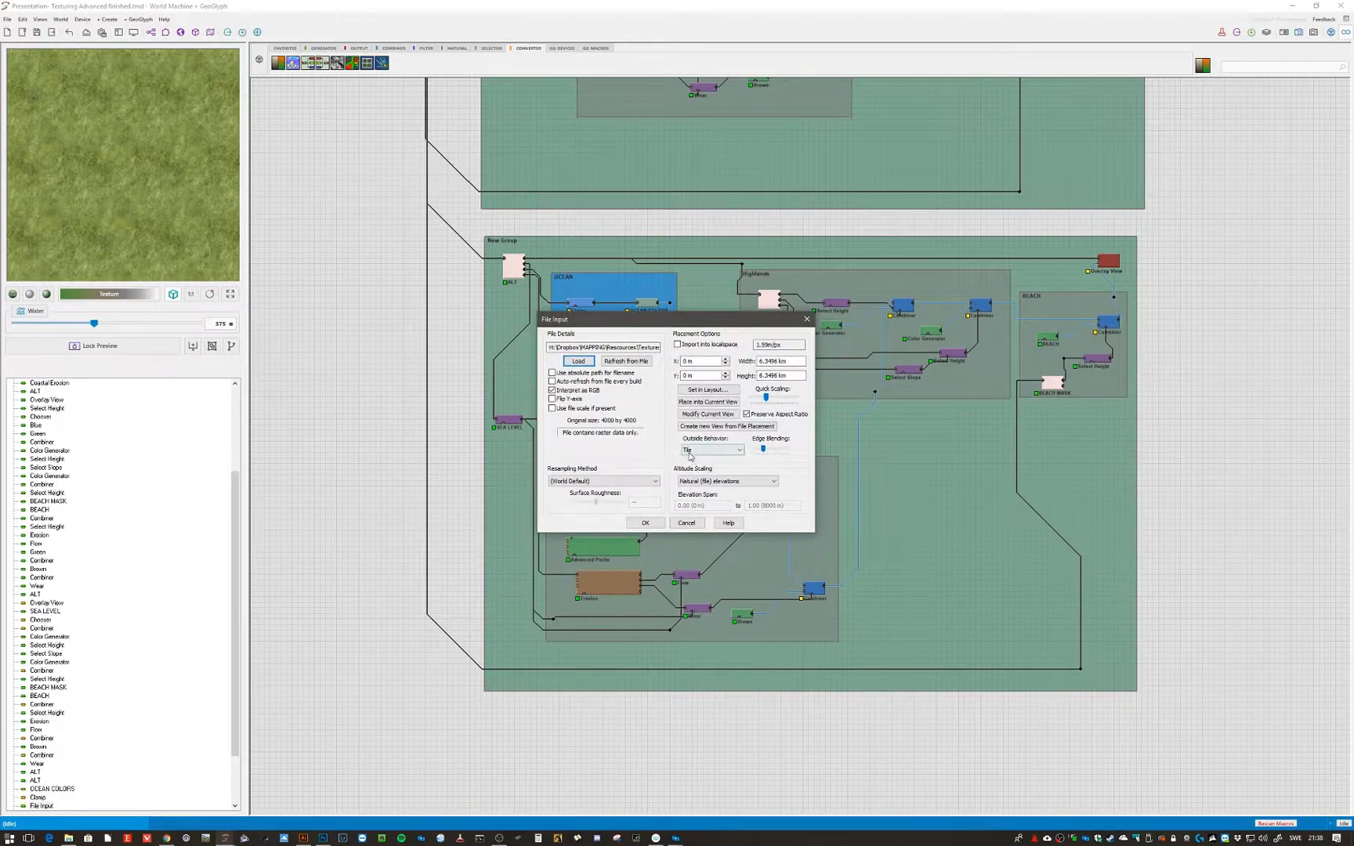
left_click(690, 453)
left_click(694, 464)
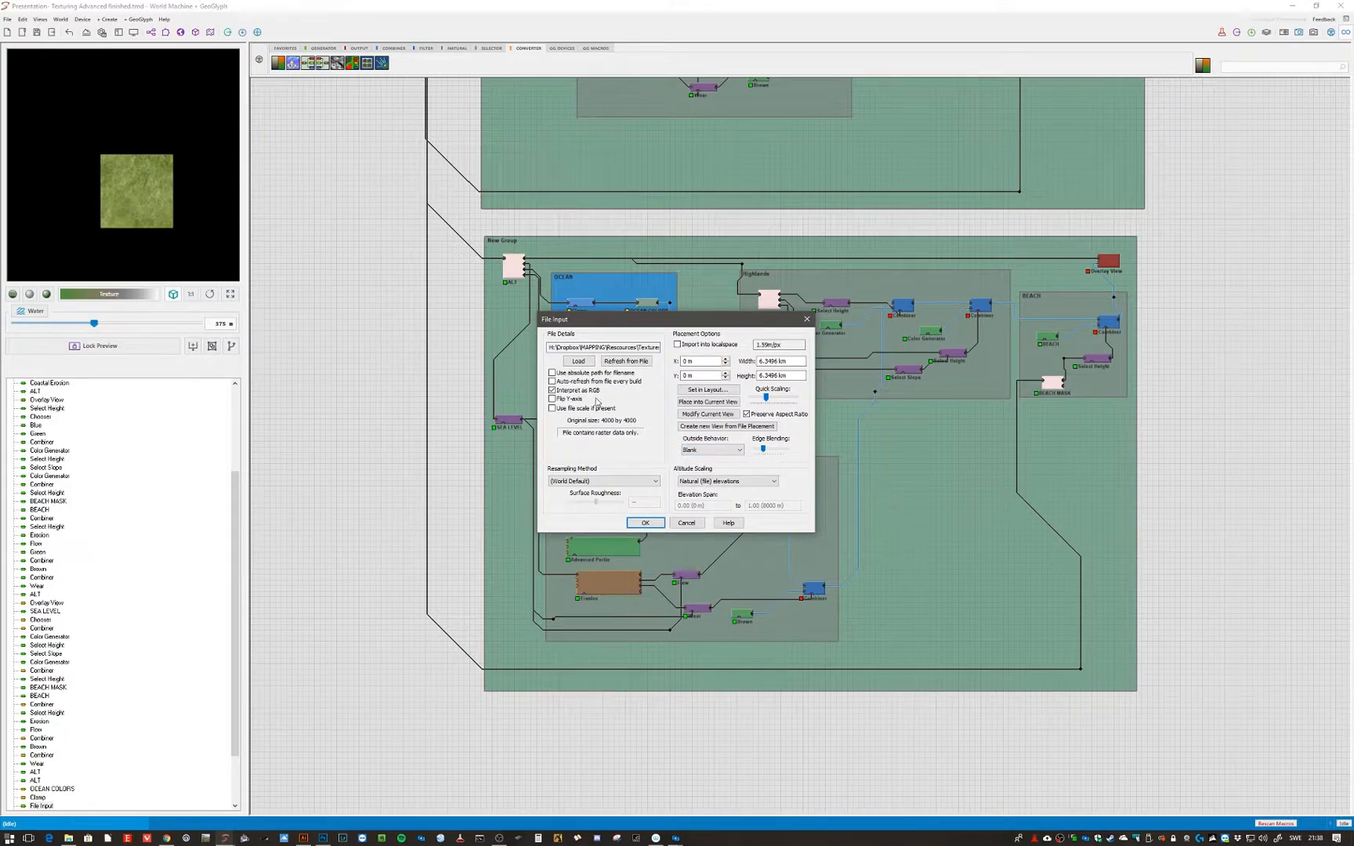
left_click(692, 448)
left_click(703, 473)
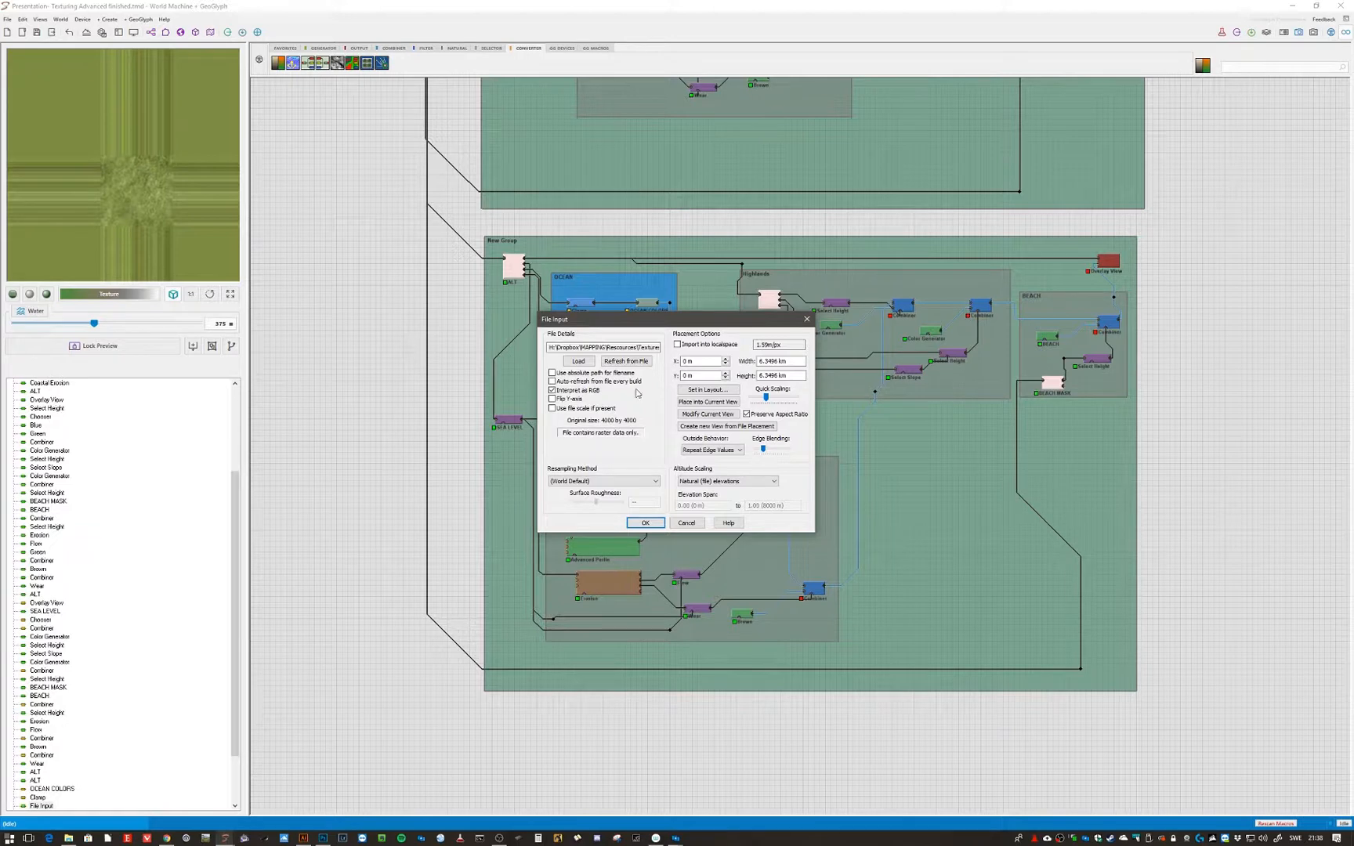
left_click(709, 450)
left_click(704, 473)
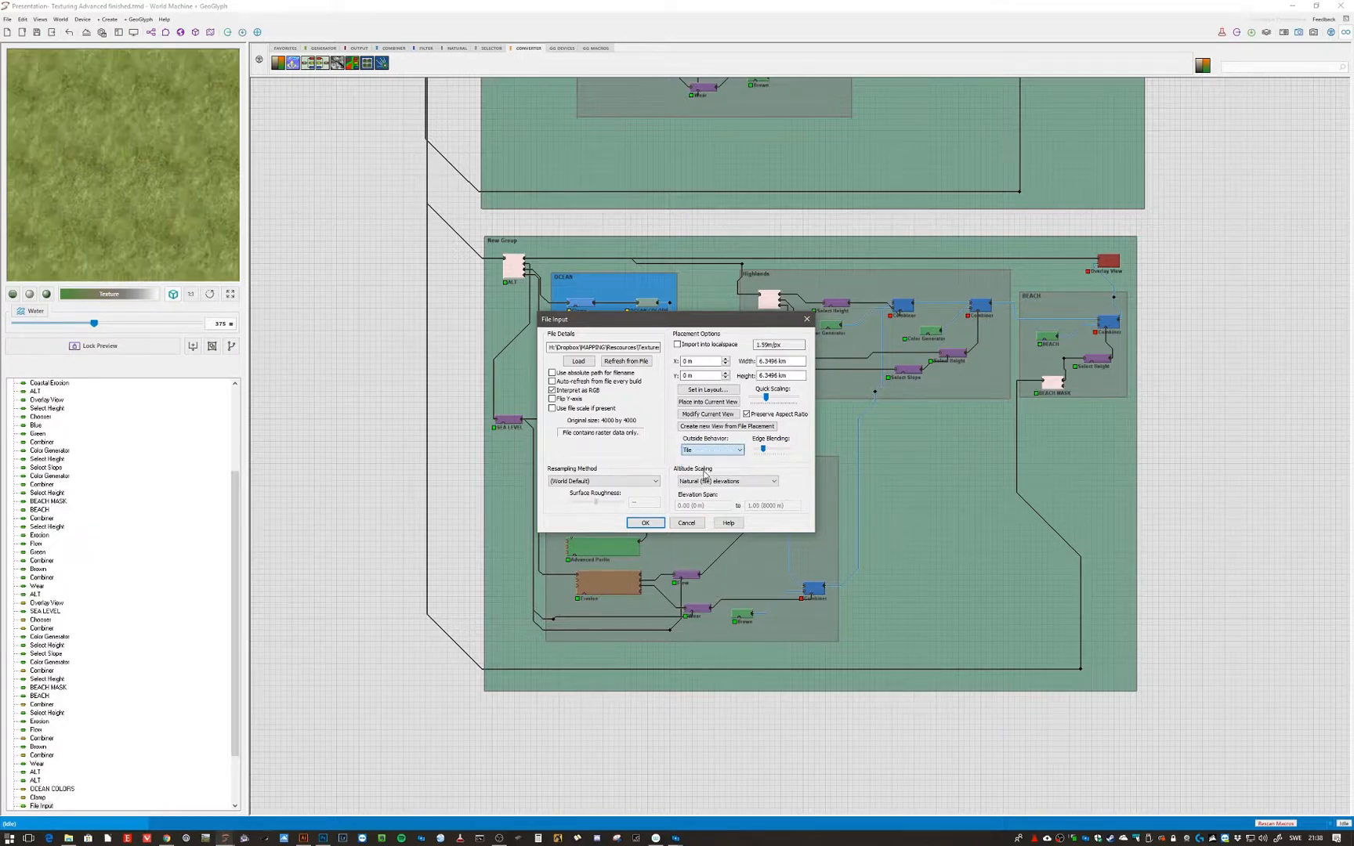
left_click(709, 451)
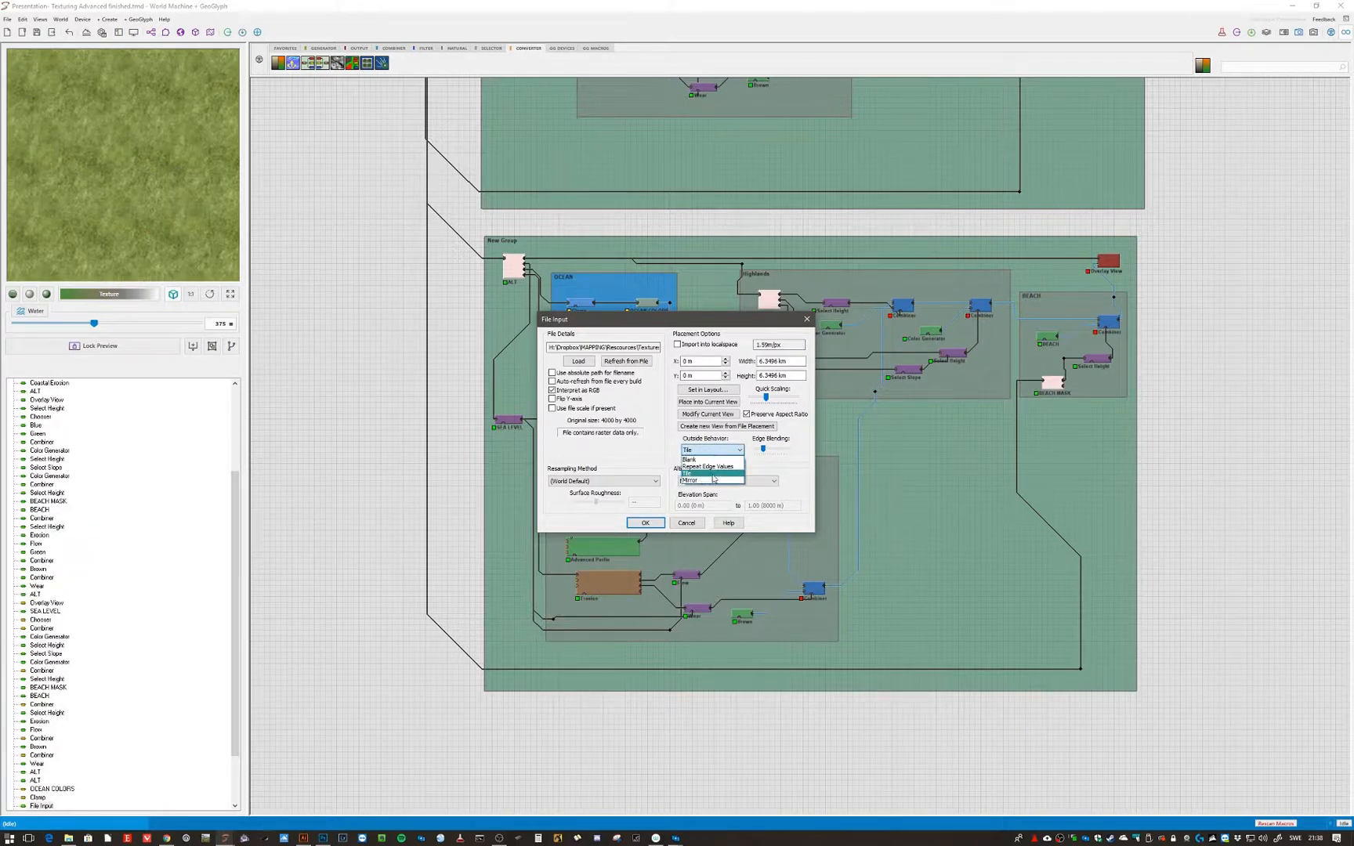
left_click(711, 482)
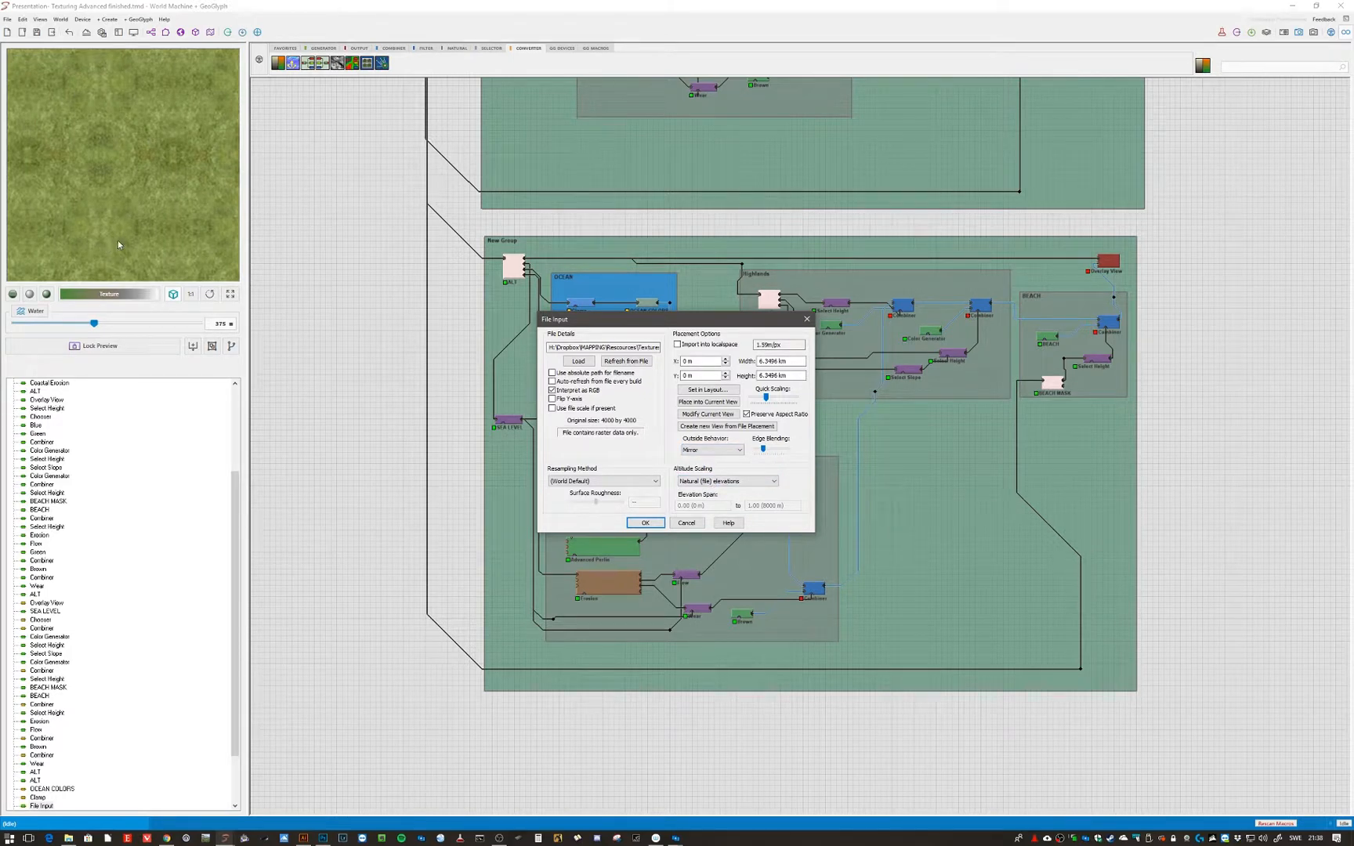
left_click(694, 451)
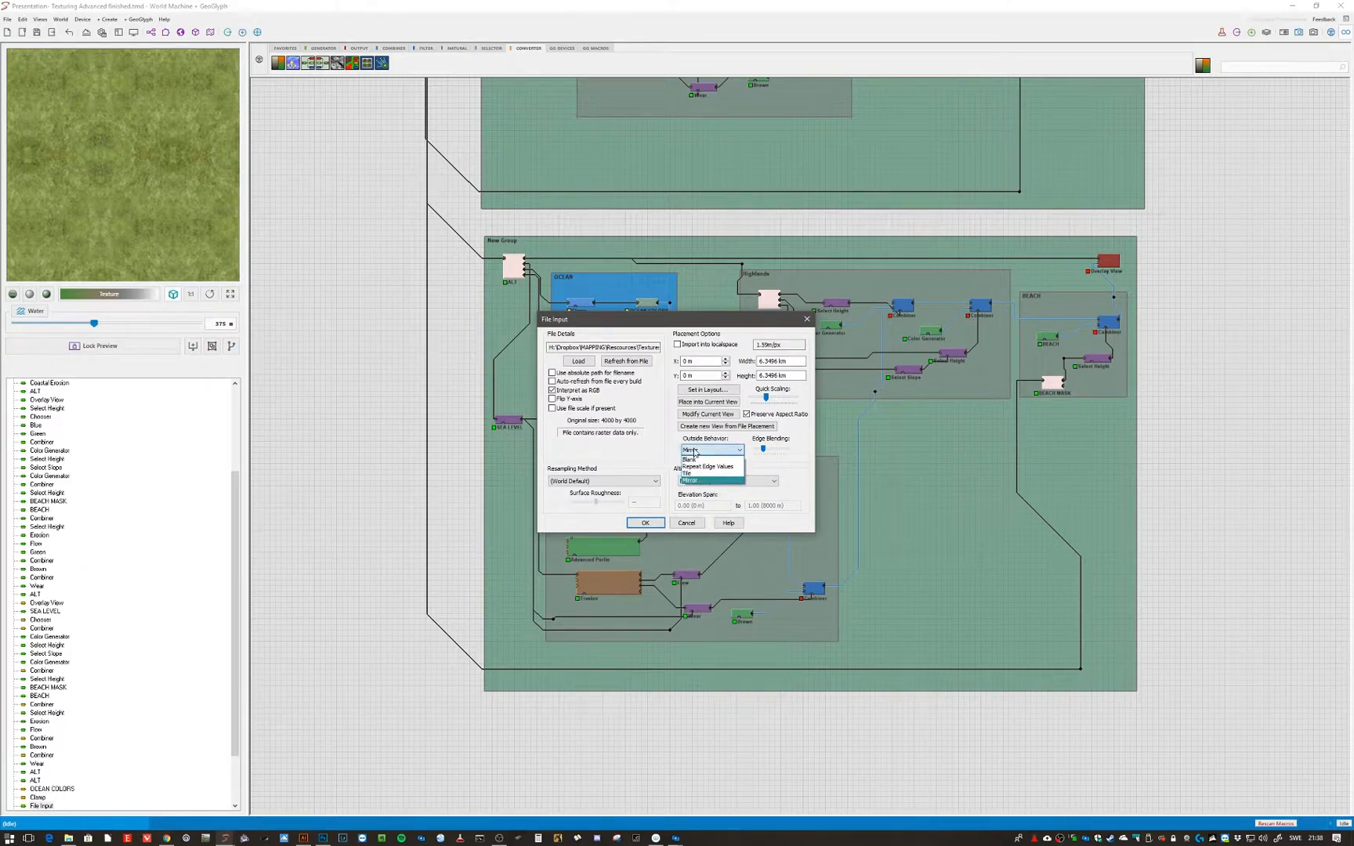
left_click(689, 473)
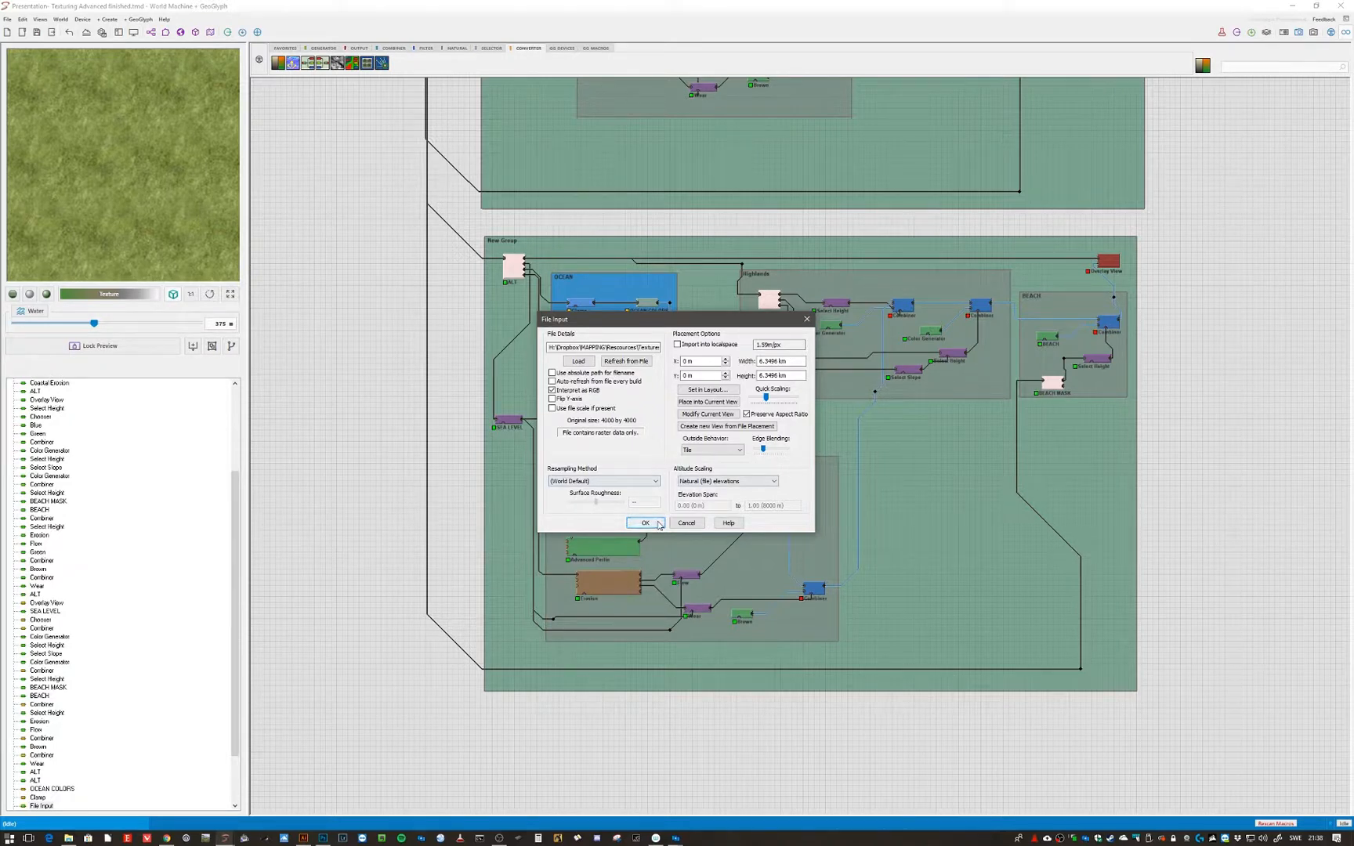
left_click_drag(604, 347, 653, 347)
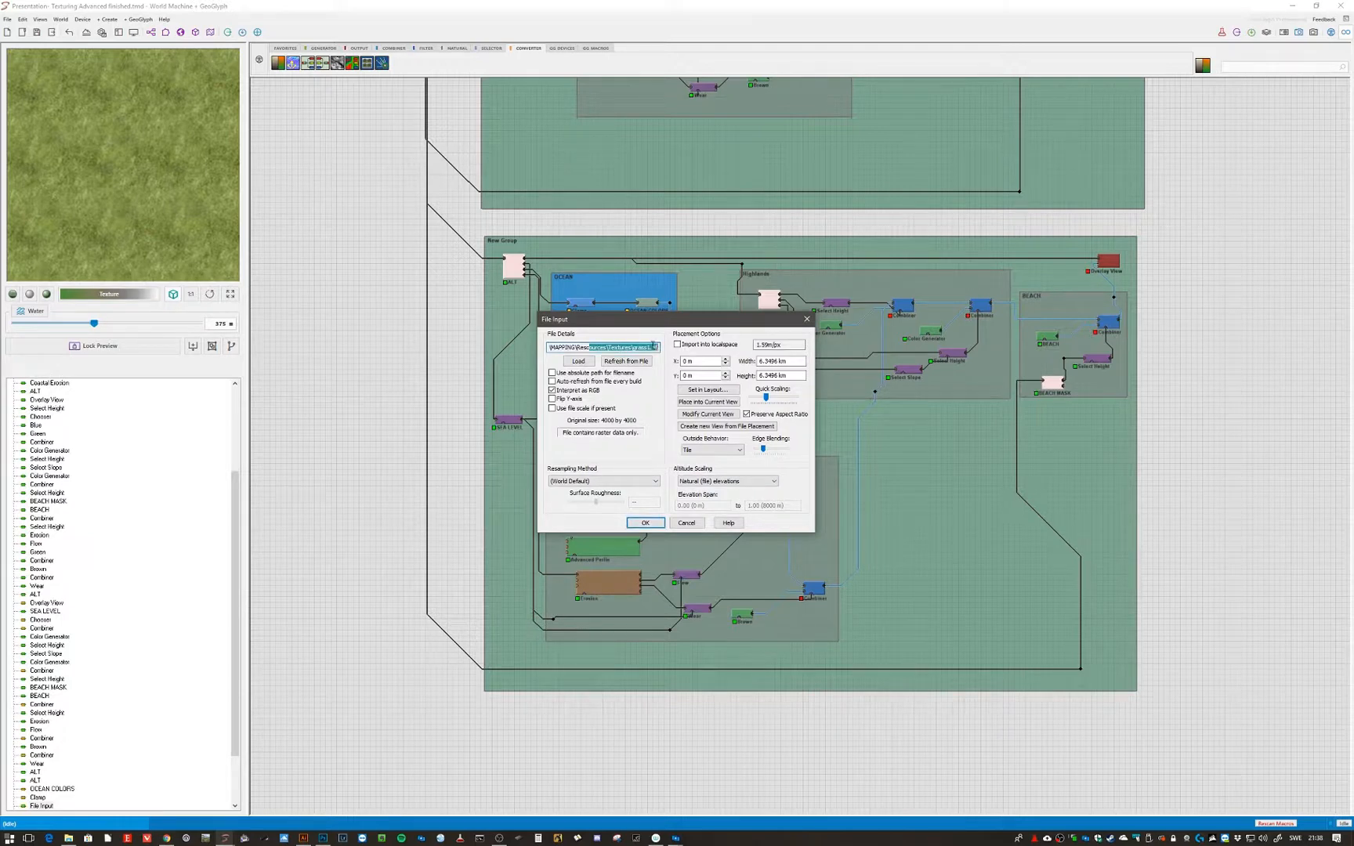
left_click(658, 523)
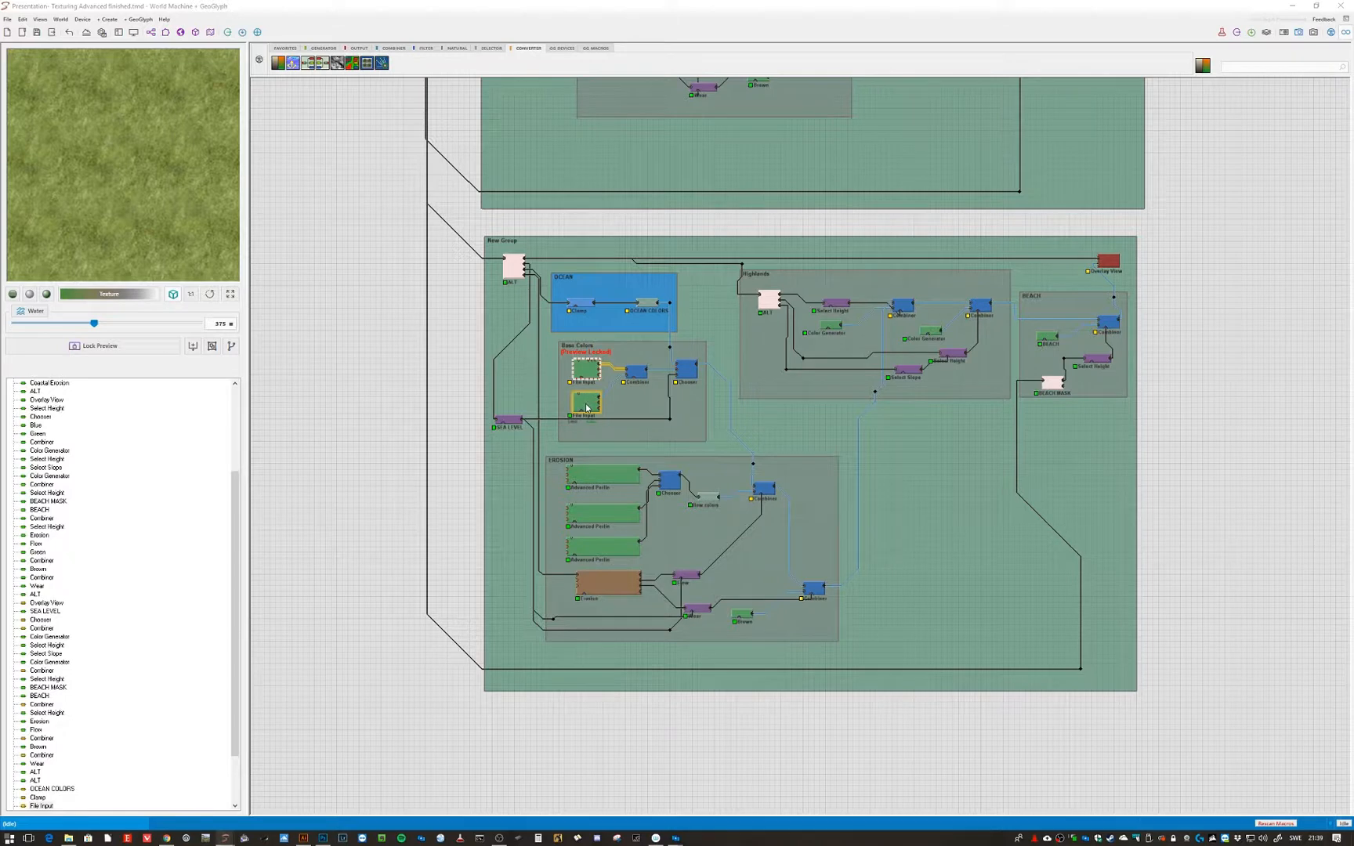
- Review the second File Input's settings and lock the preview on that texture
double_click(586, 405)
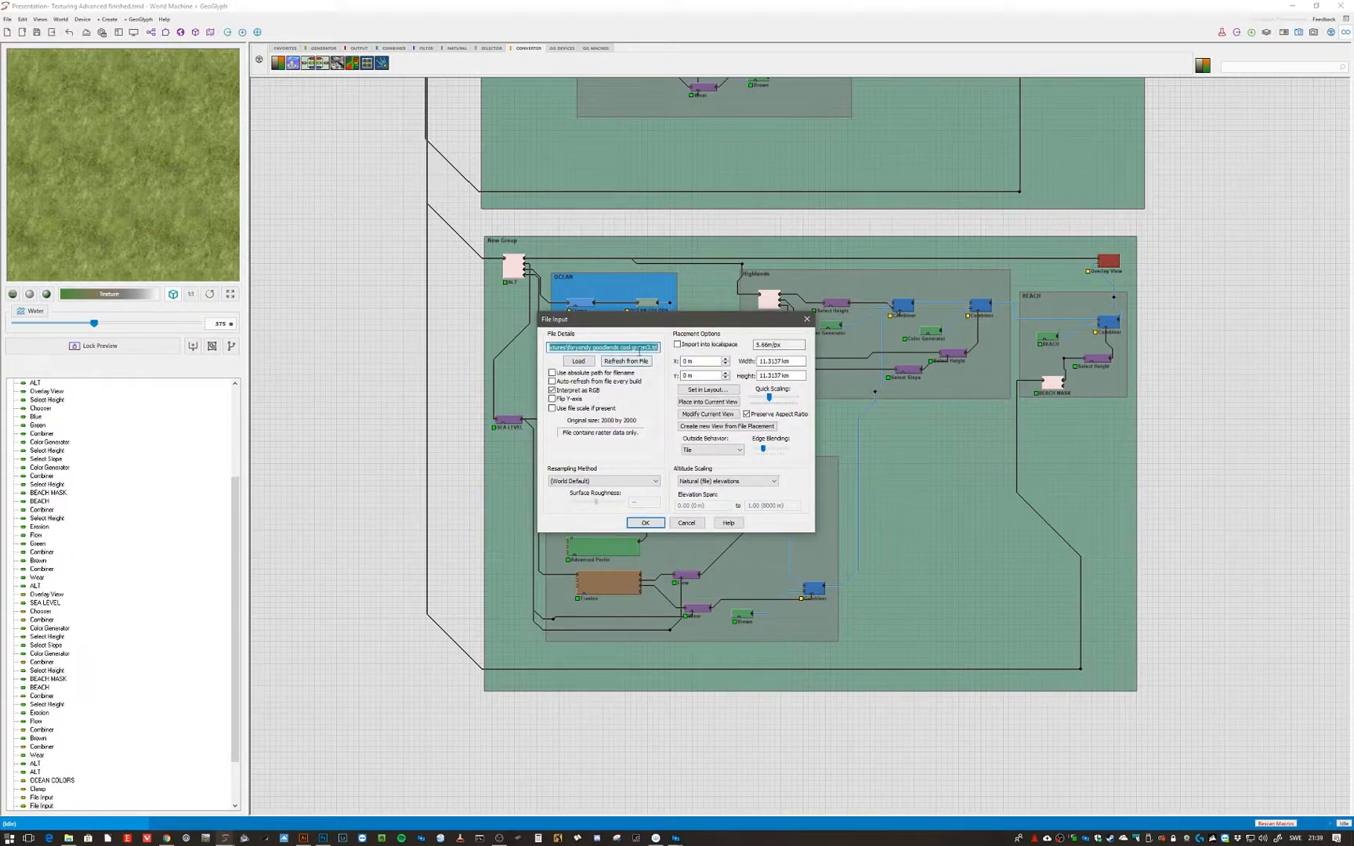
left_click(686, 522)
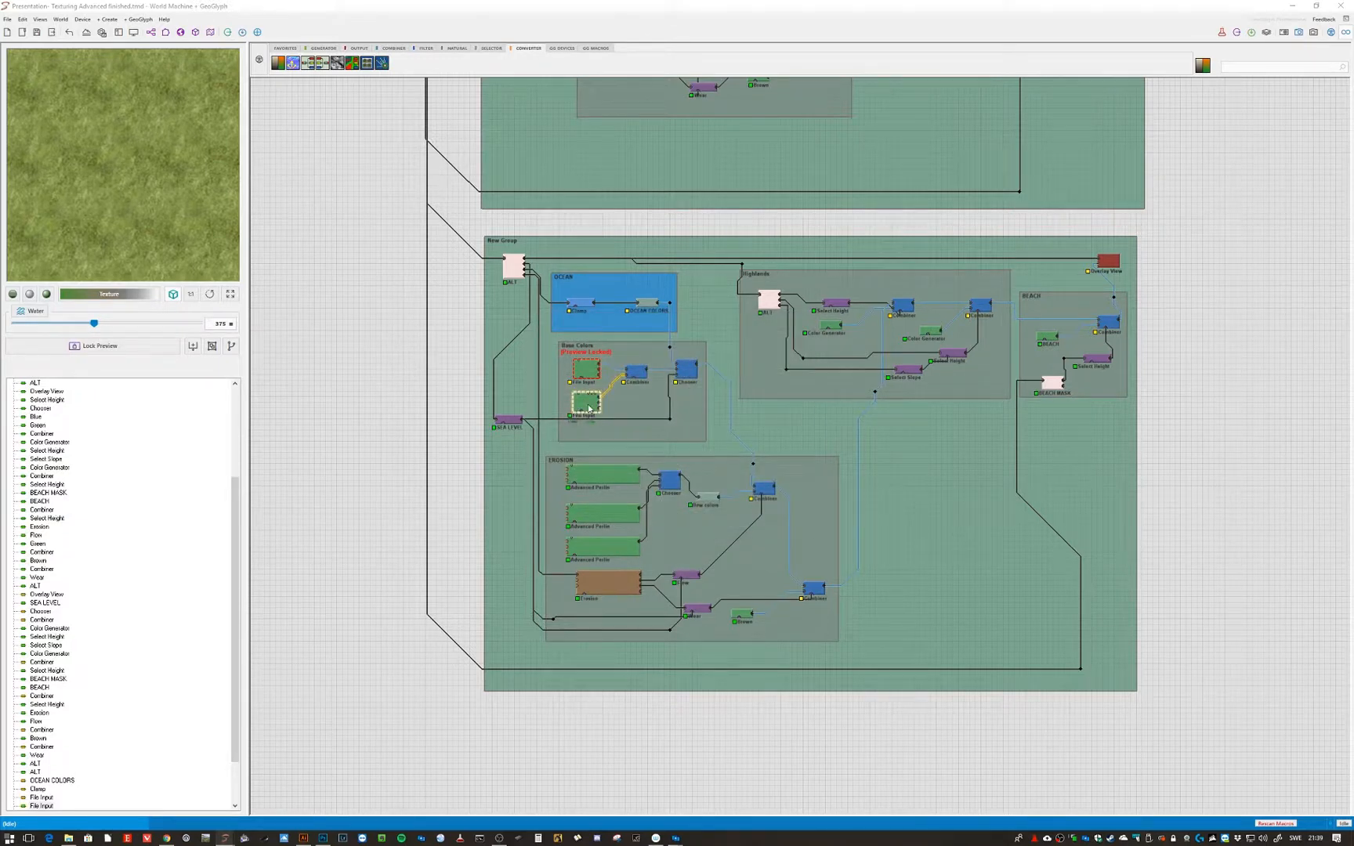
key("ctrl+f")
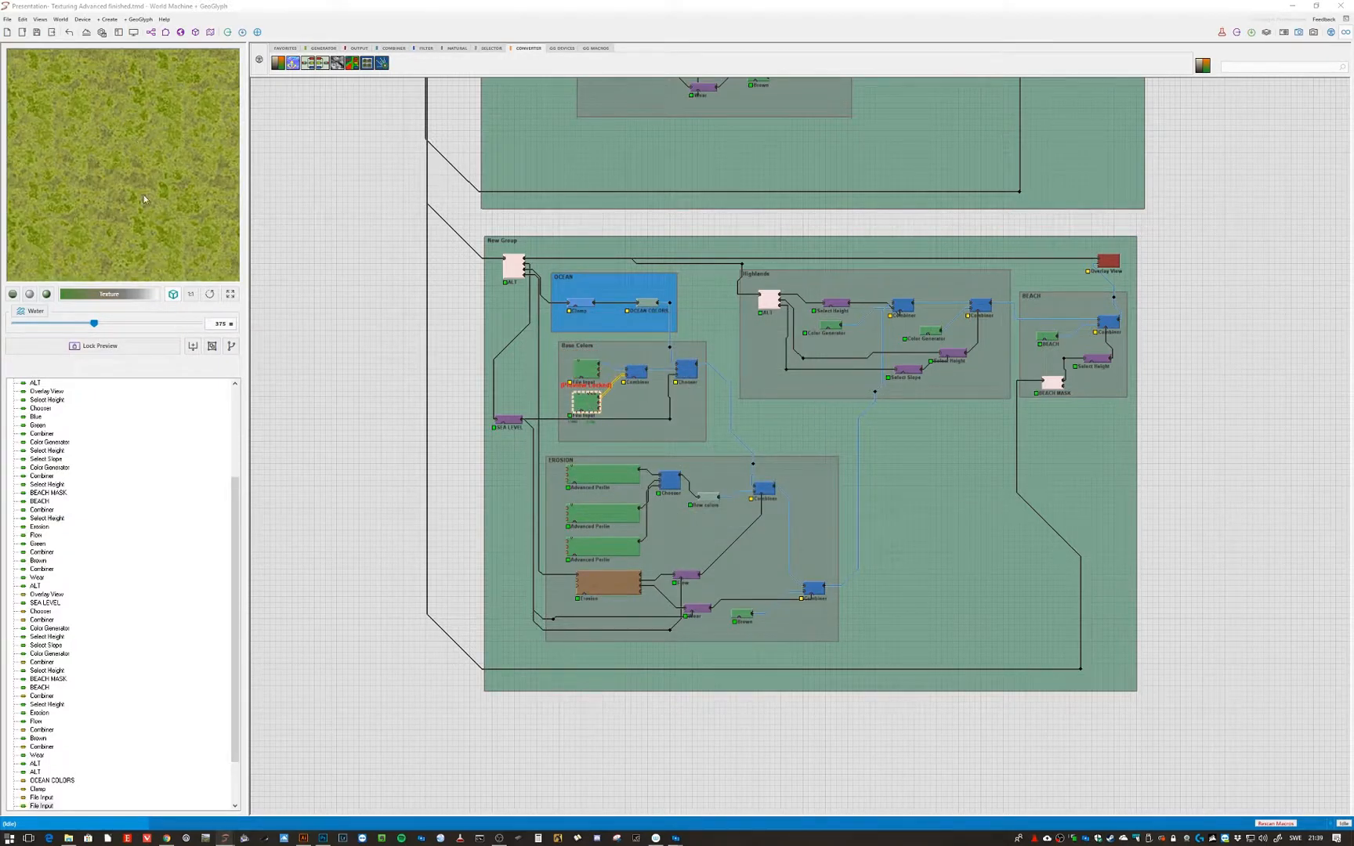
double_click(587, 405)
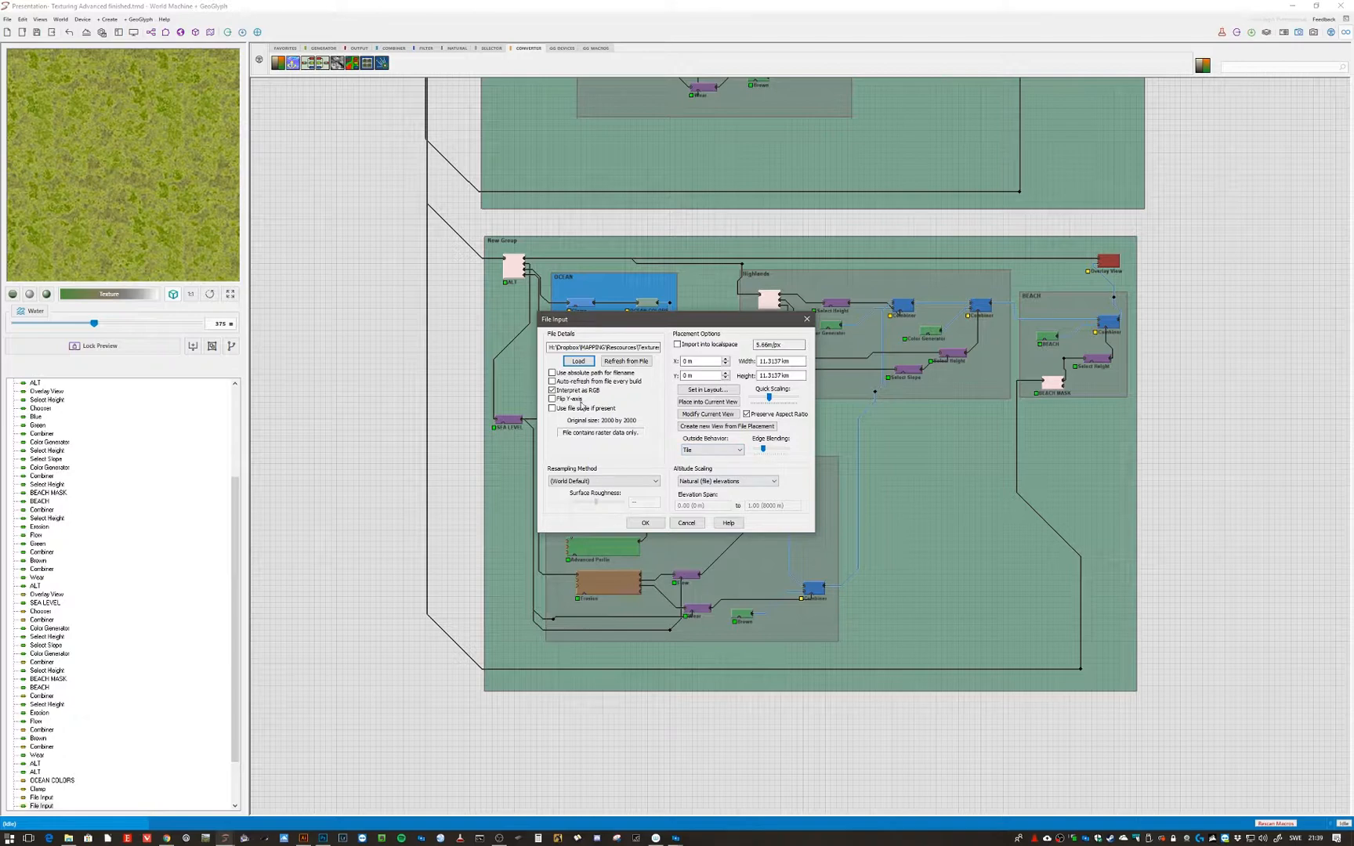
left_click(658, 522)
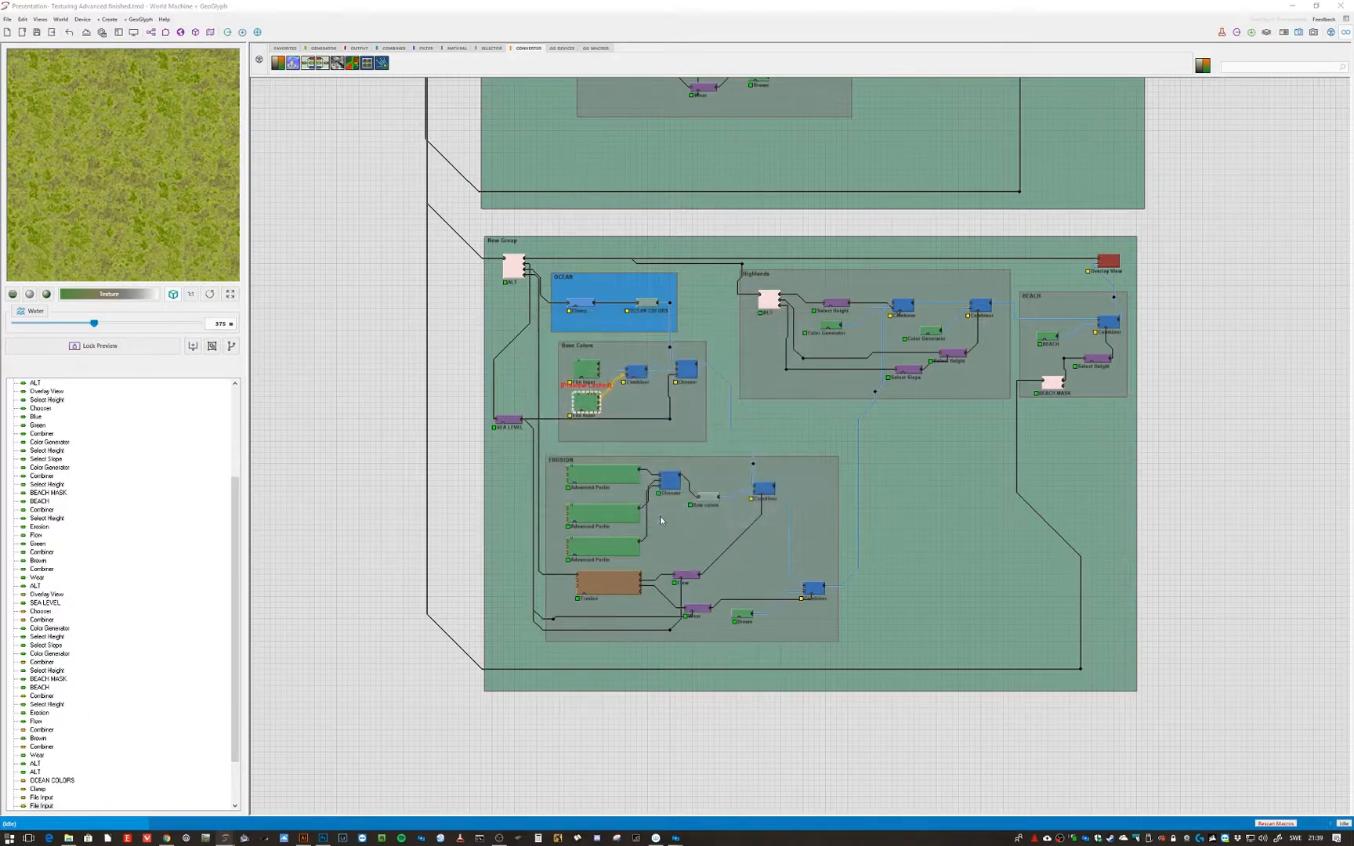
- Inspect the Base Colors Combiner's Average method and Strength, locking the preview on the Combiner
double_click(636, 371)
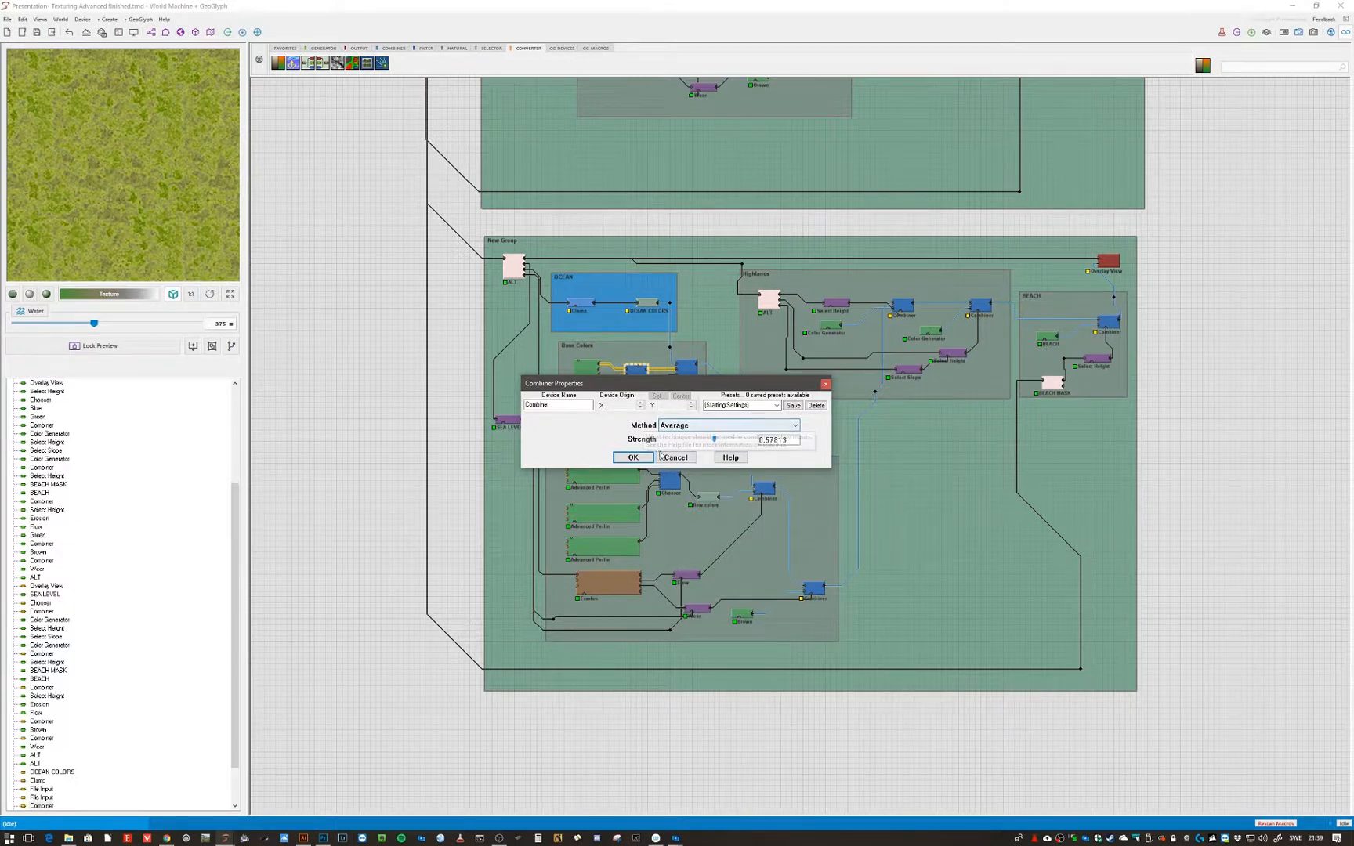
left_click(675, 457)
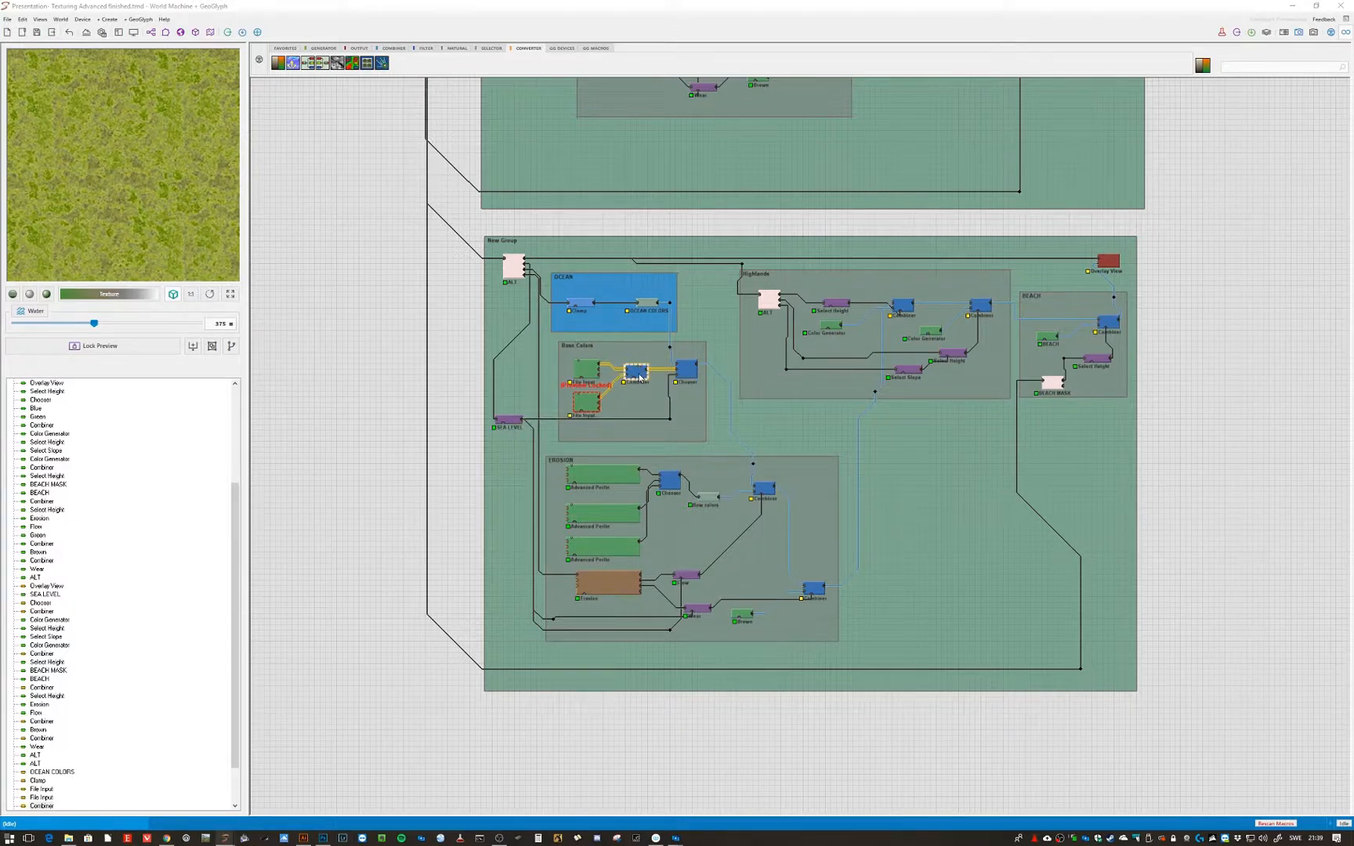
key("ctrl+f")
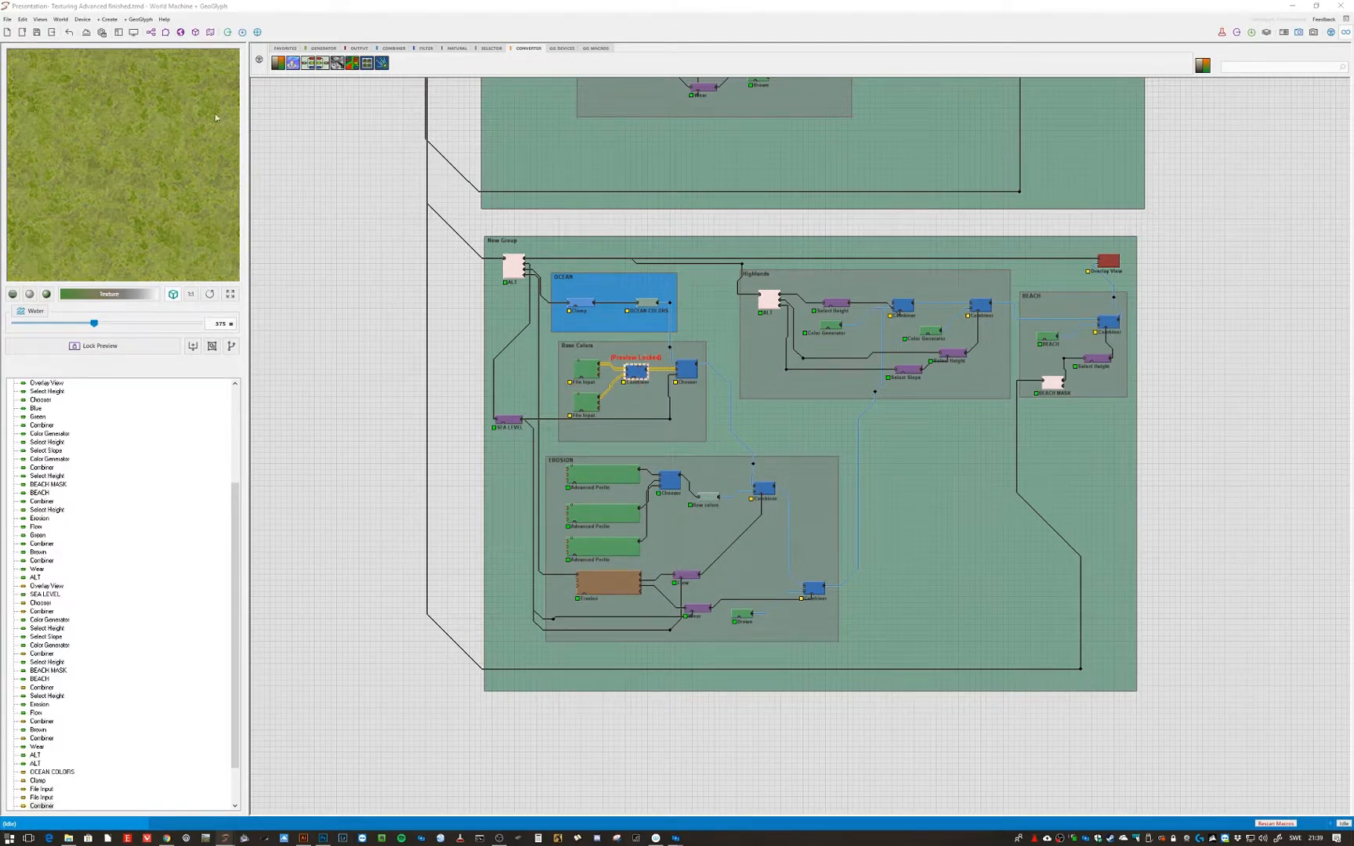
double_click(637, 375)
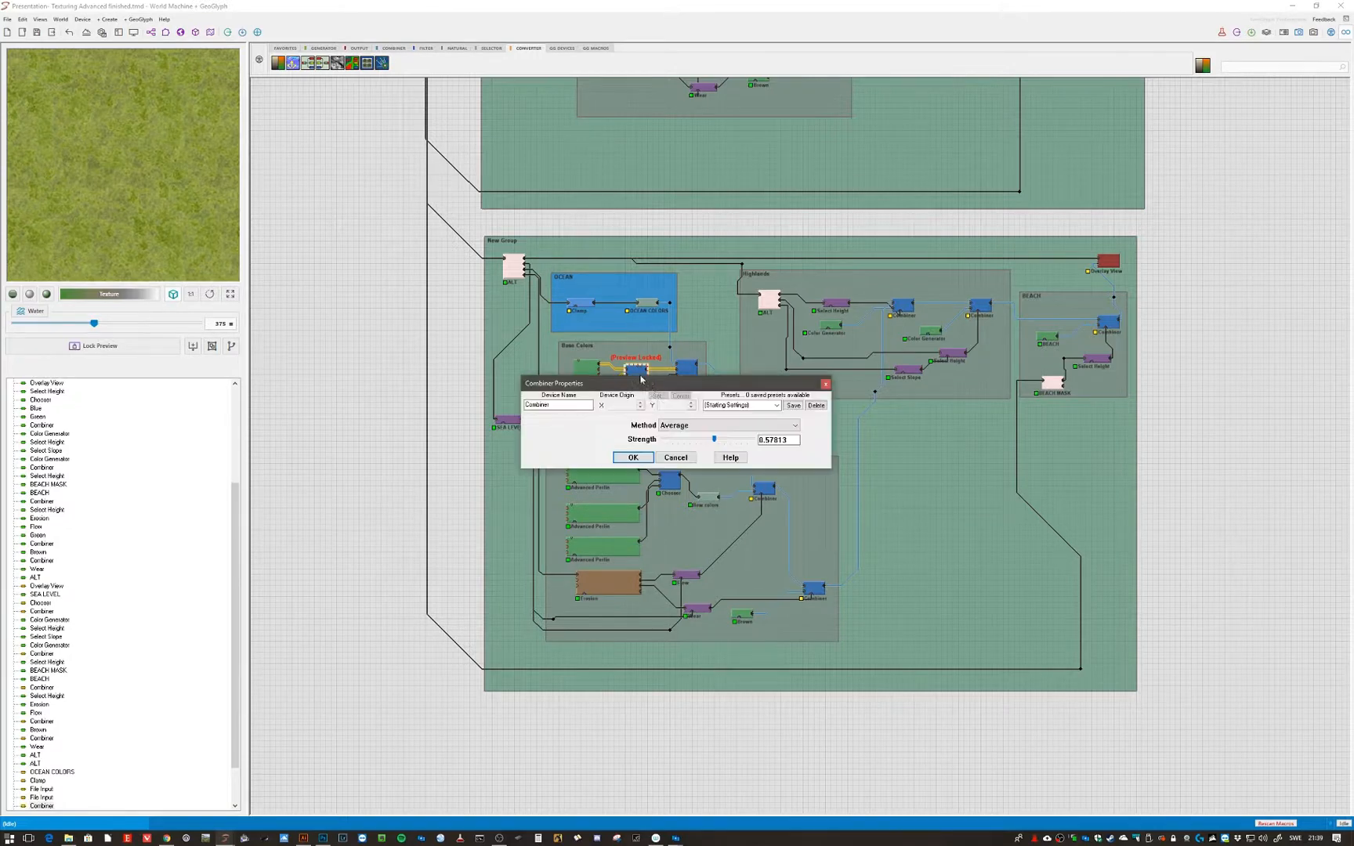
mouse_move(713, 441)
left_mouse_down()
mouse_move(678, 441)
mouse_move(758, 447)
mouse_move(694, 451)
mouse_move(713, 446)
left_mouse_up()
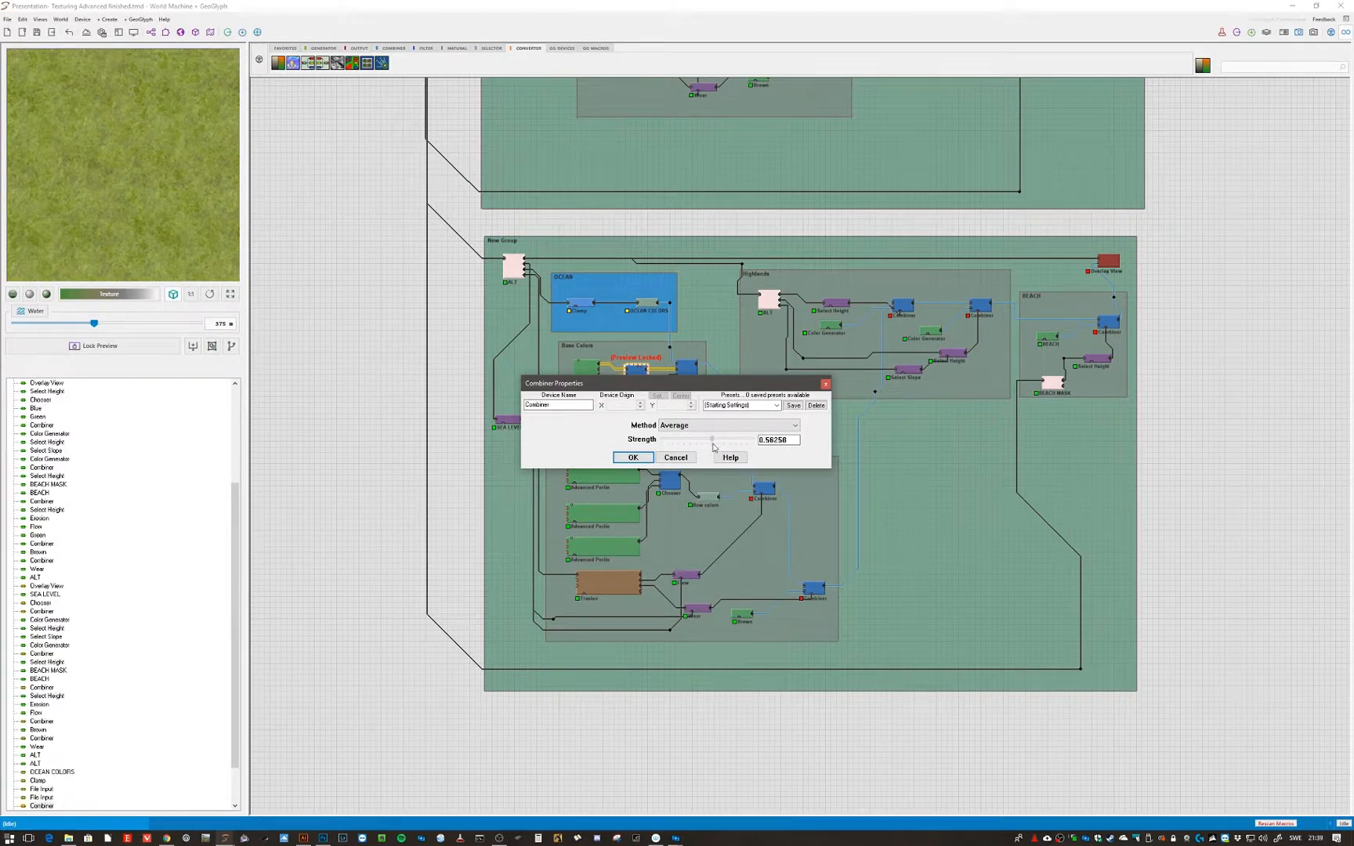
left_click(630, 459)
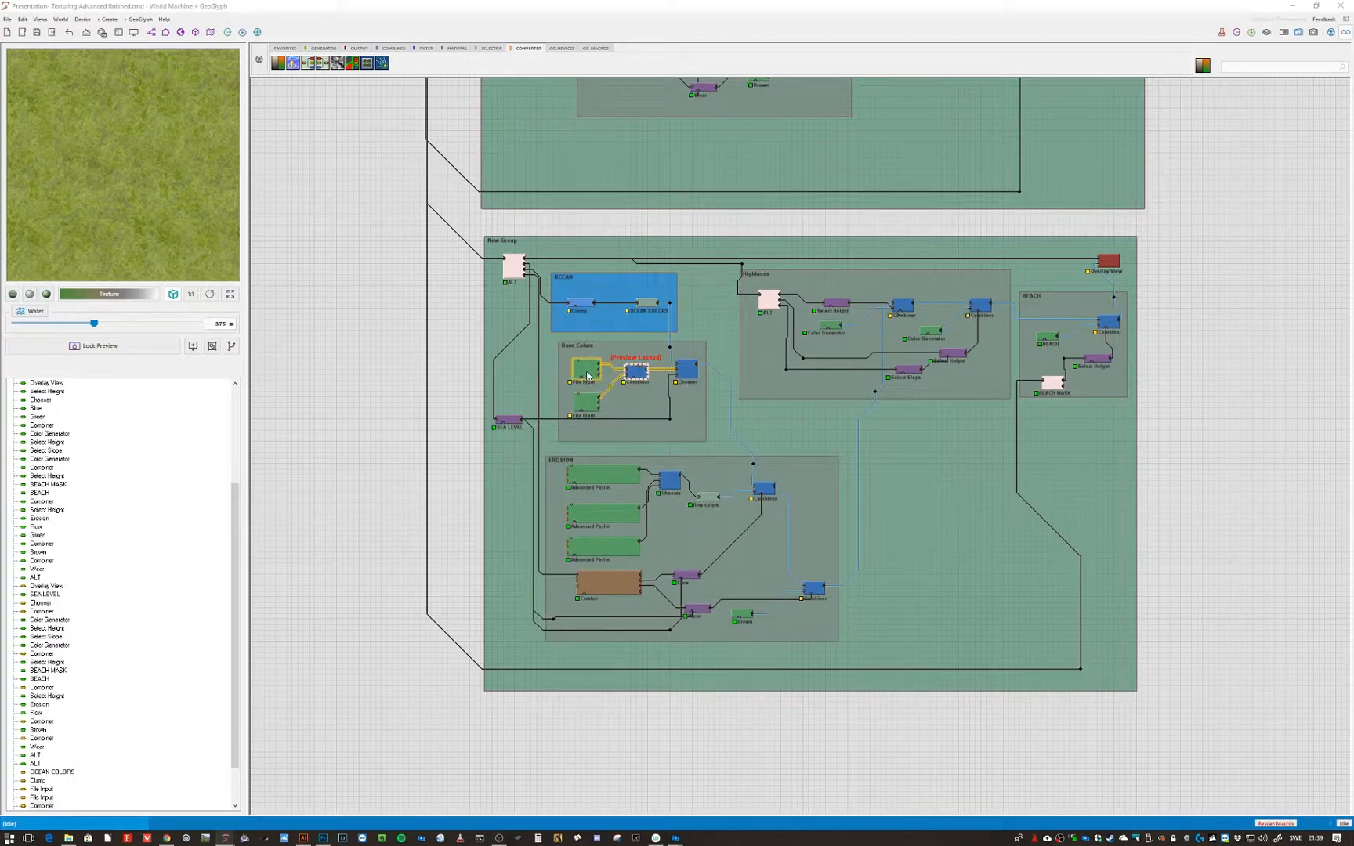
- Reopen both Base Colors File Input settings in turn and close each unchanged
double_click(588, 376)
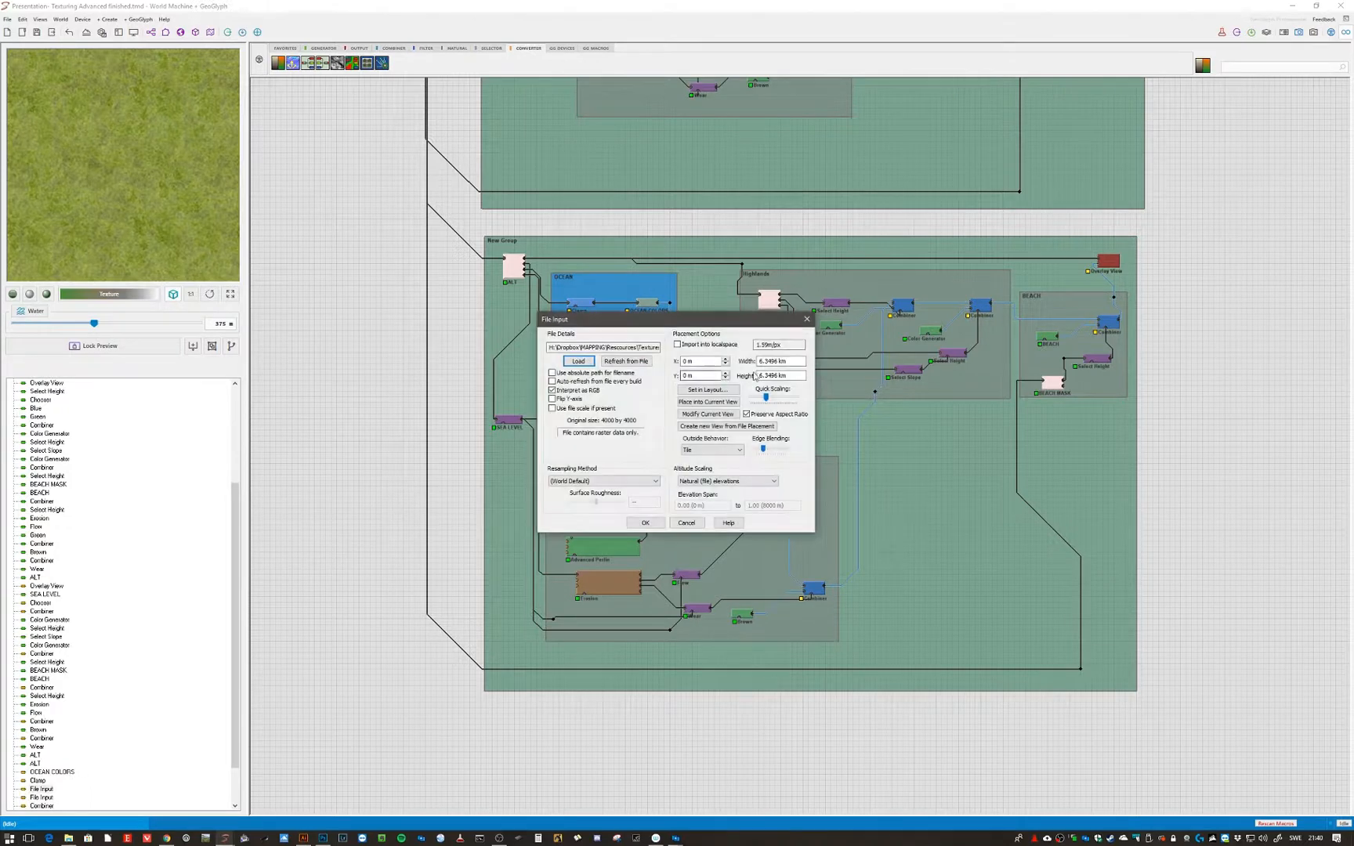
left_click(686, 523)
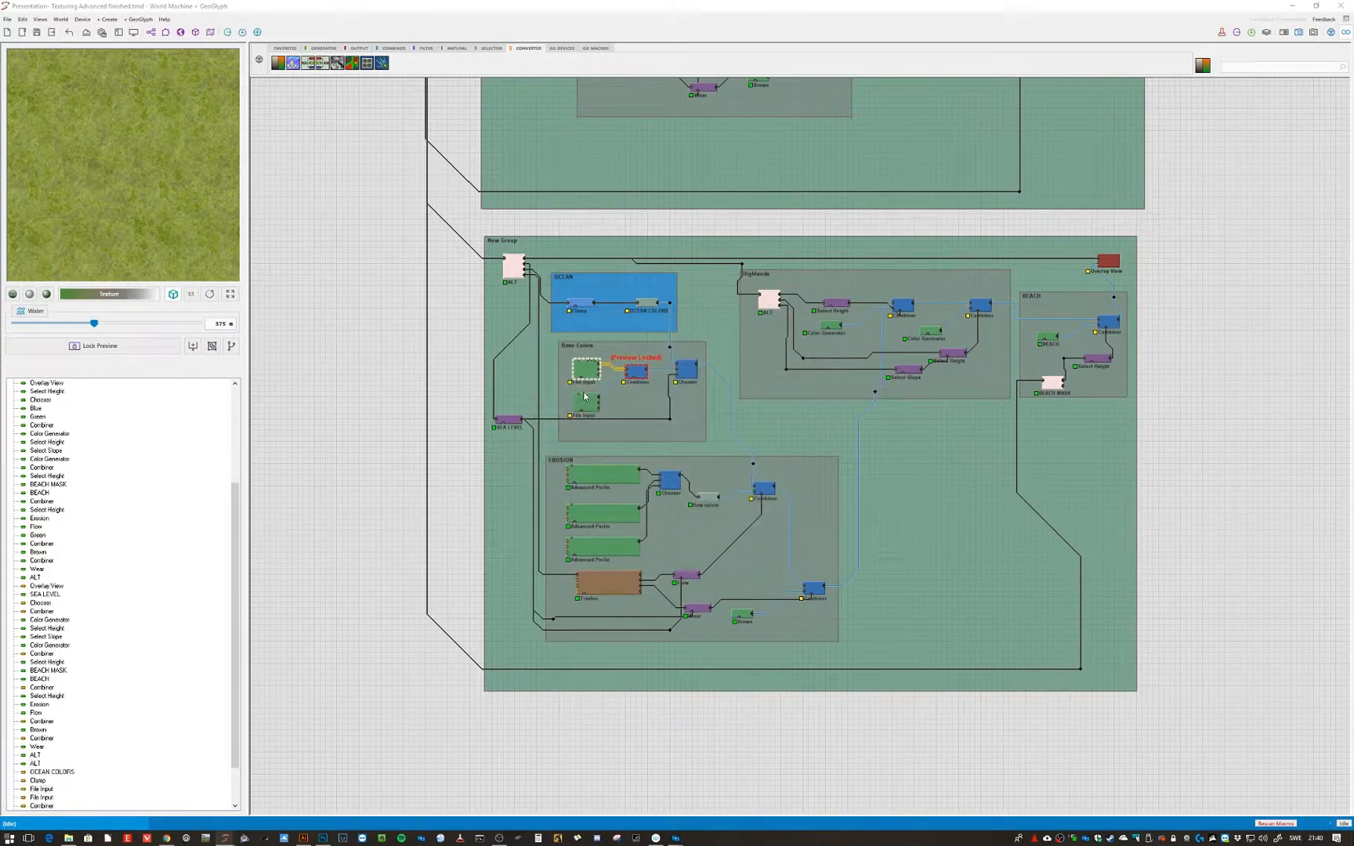
double_click(588, 401)
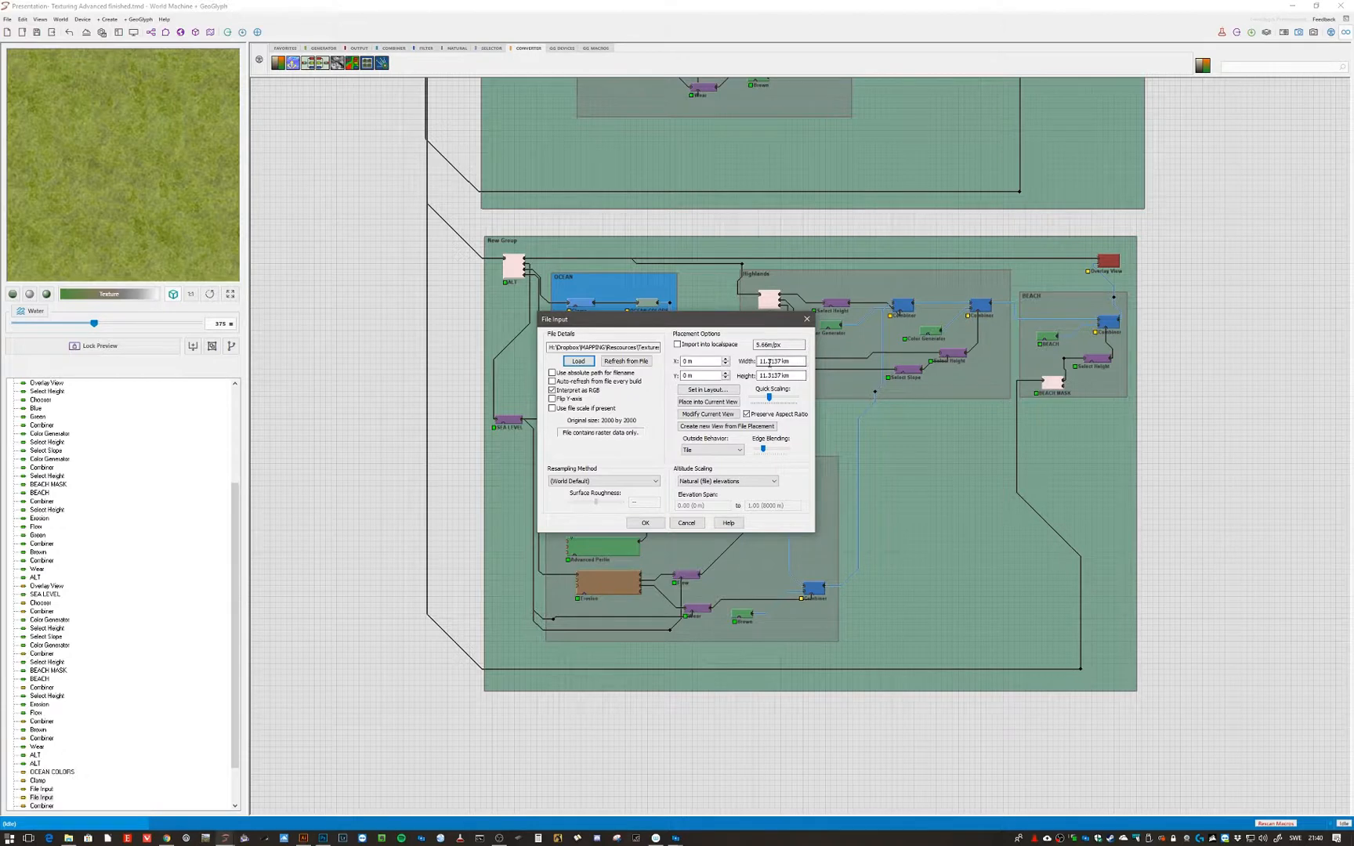
left_click(699, 523)
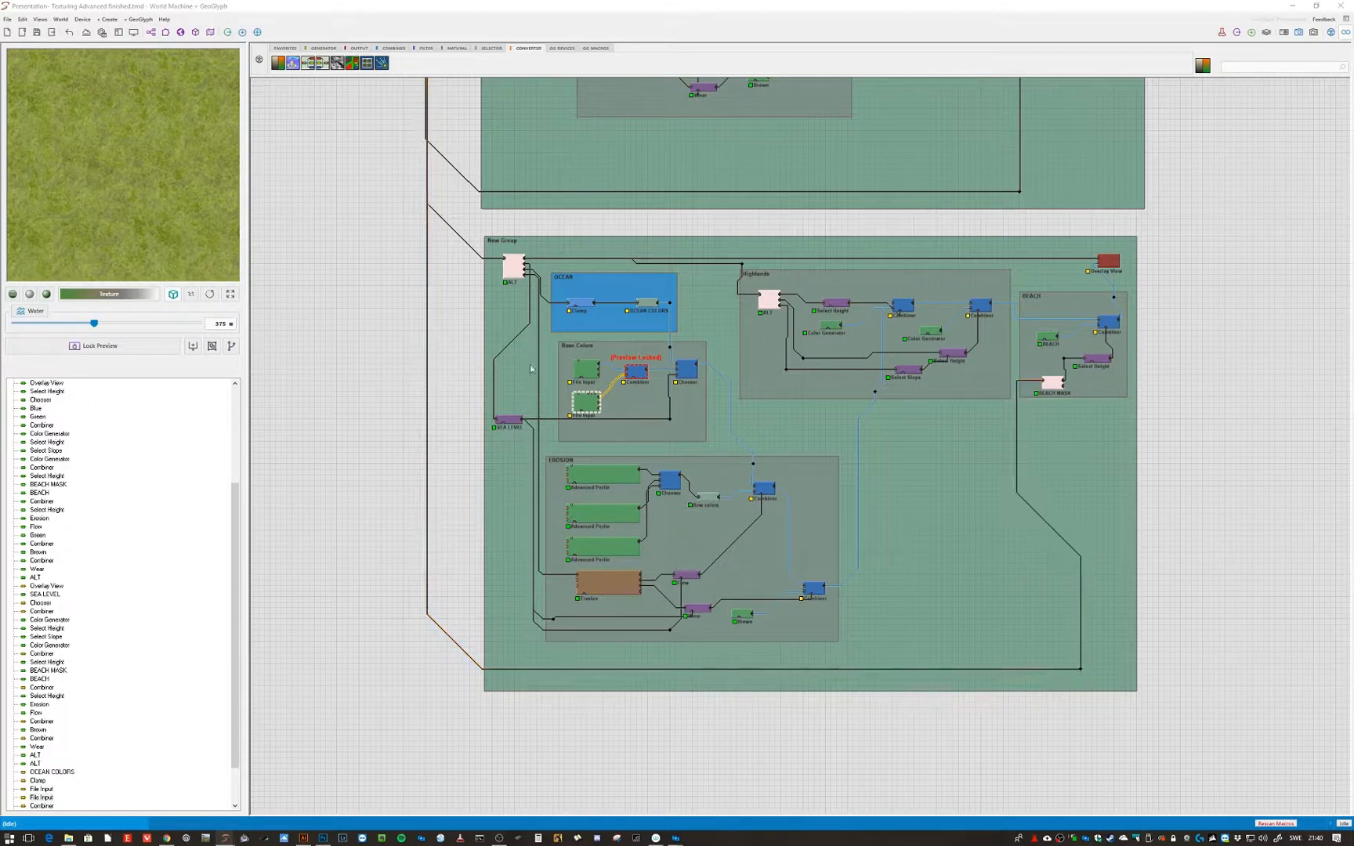
double_click(587, 369)
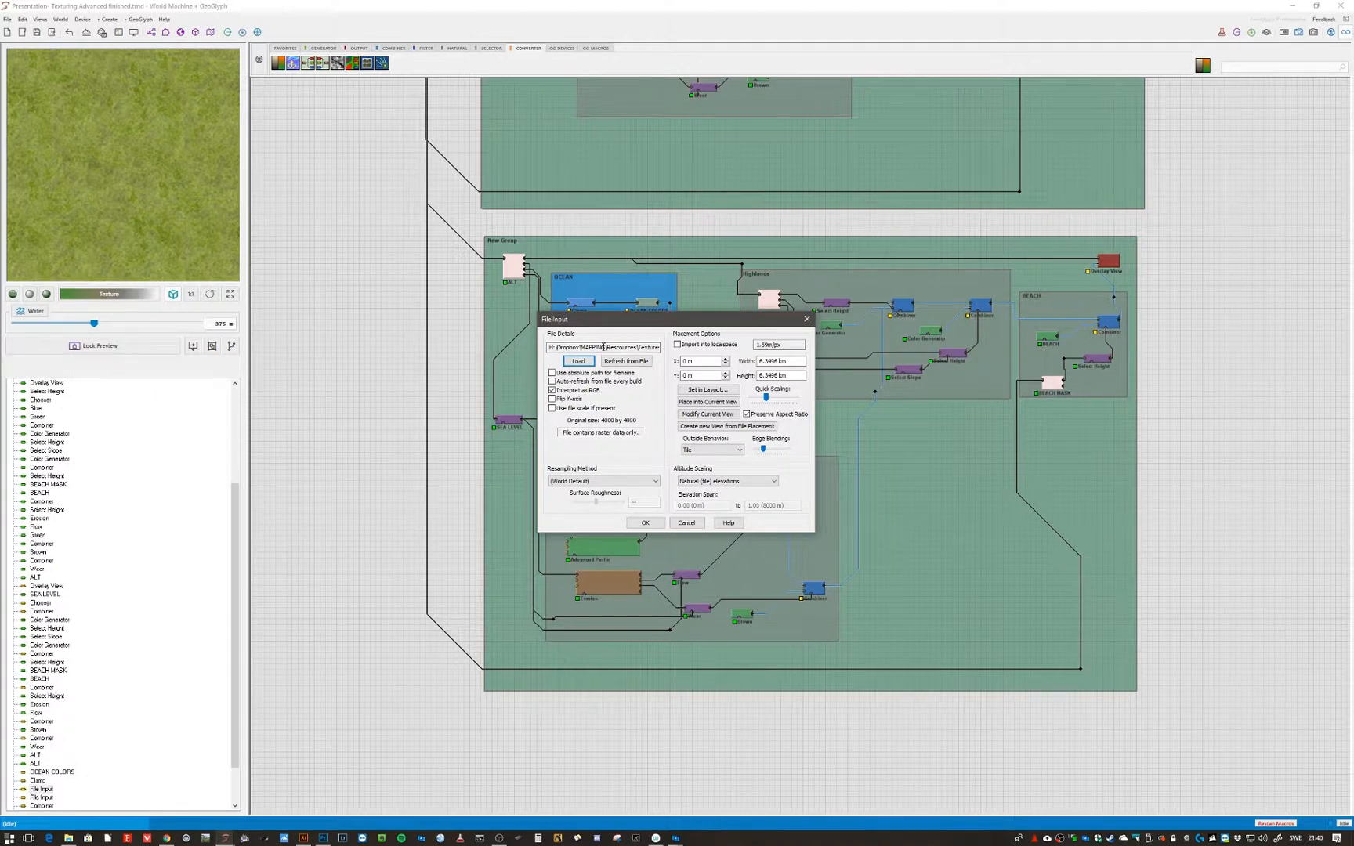
left_click(687, 523)
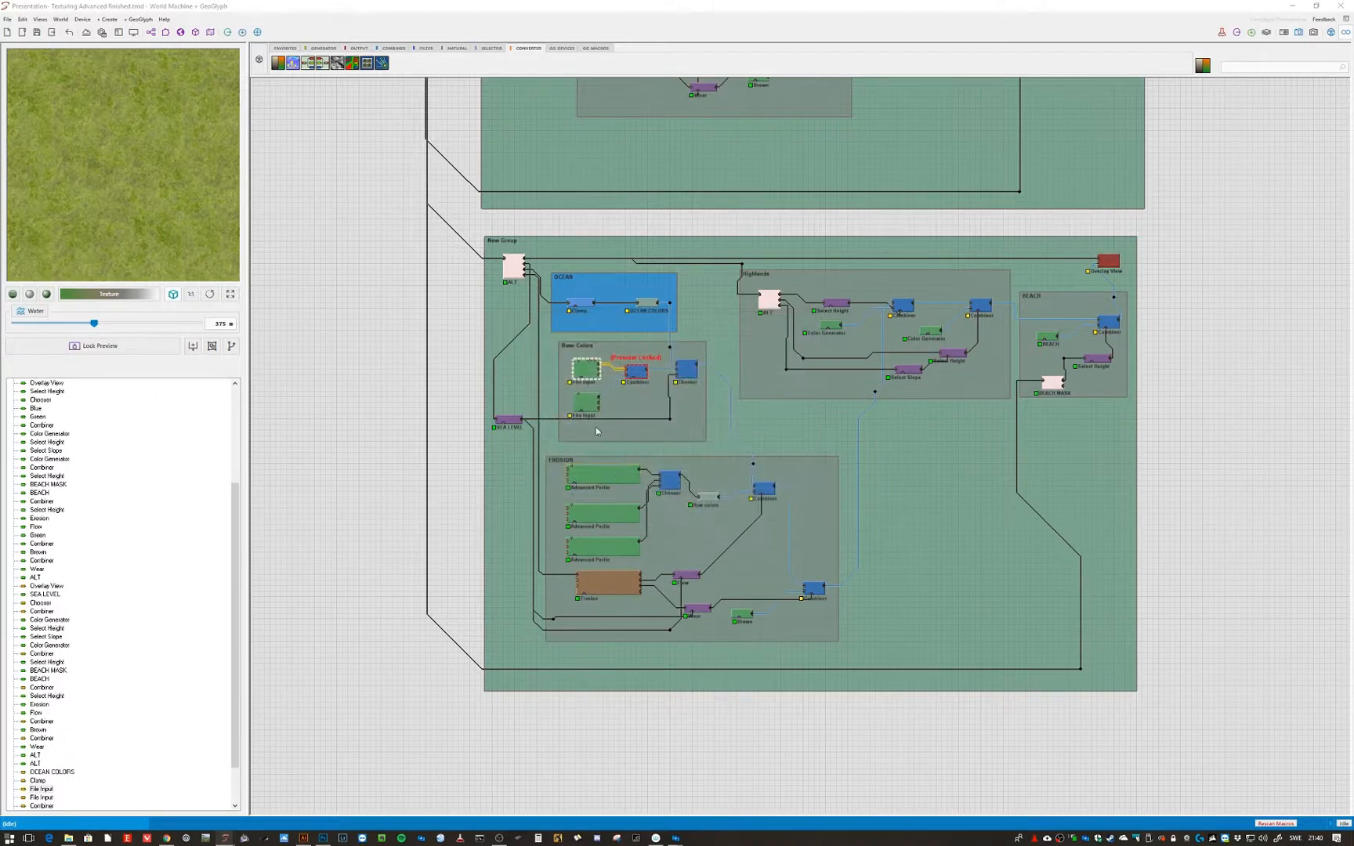
- Review the Chooser's Alpha Blend settings and the SEA LEVEL height selector, closing both unchanged
left_click(395, 400)
double_click(688, 370)
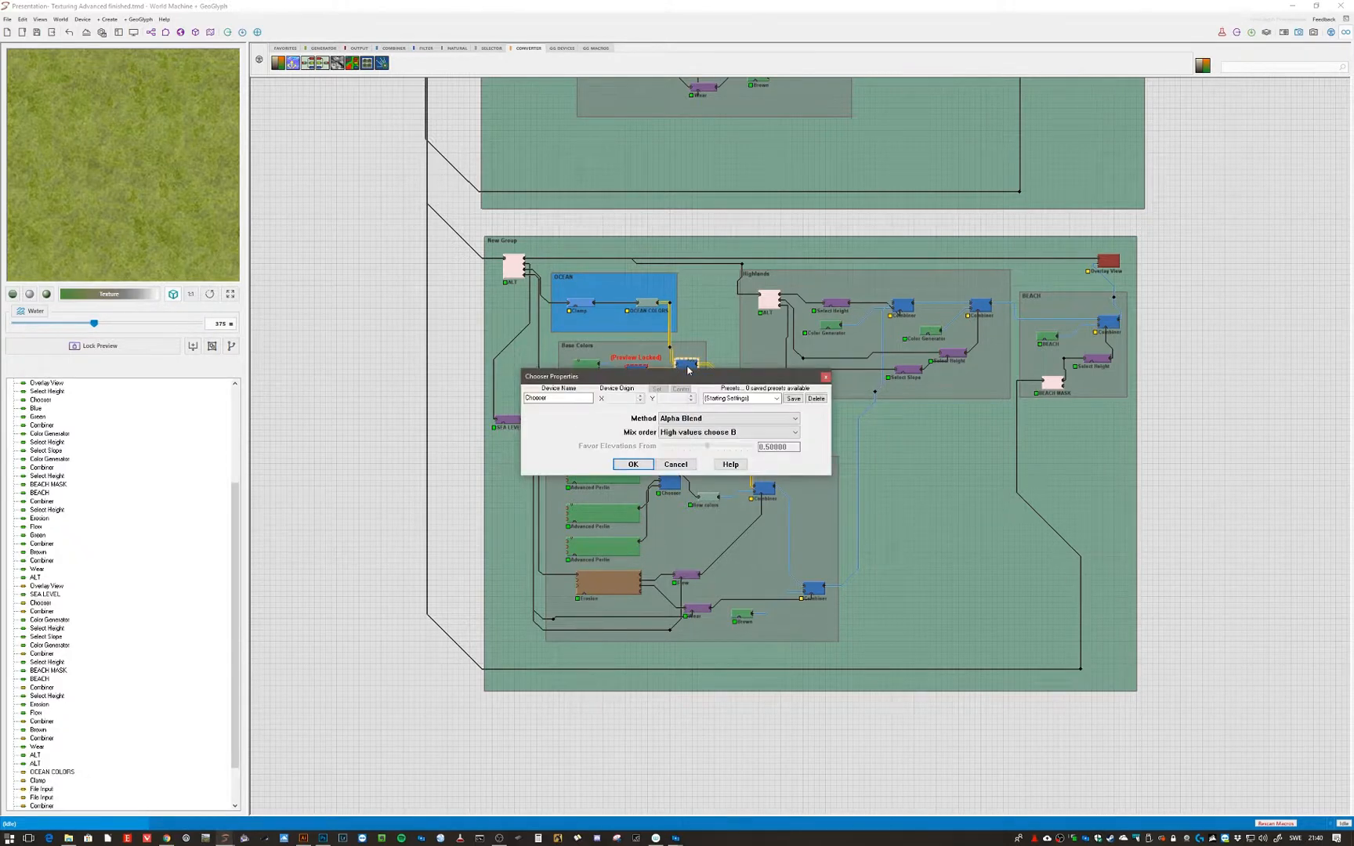
left_click(676, 464)
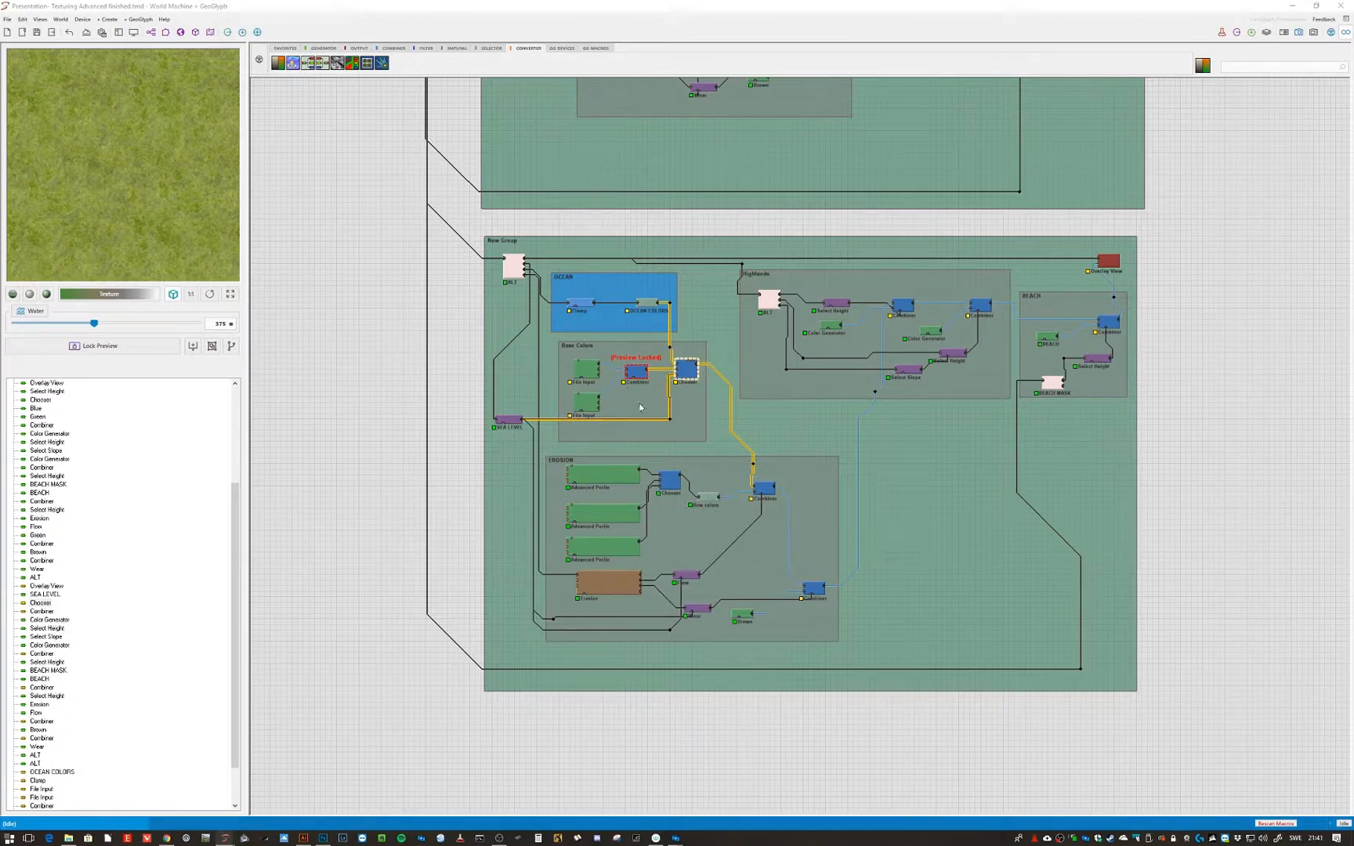
double_click(515, 423)
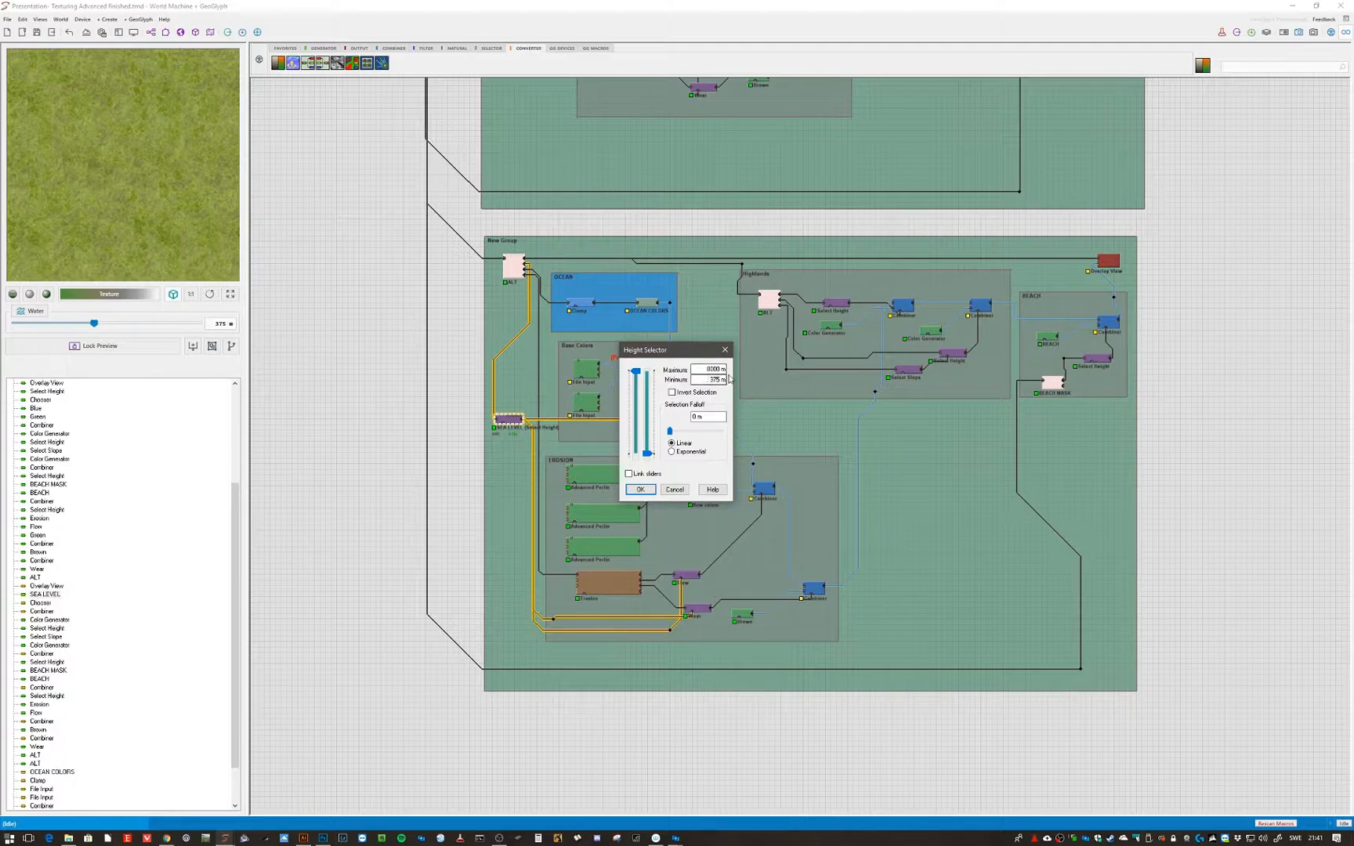
left_click(676, 490)
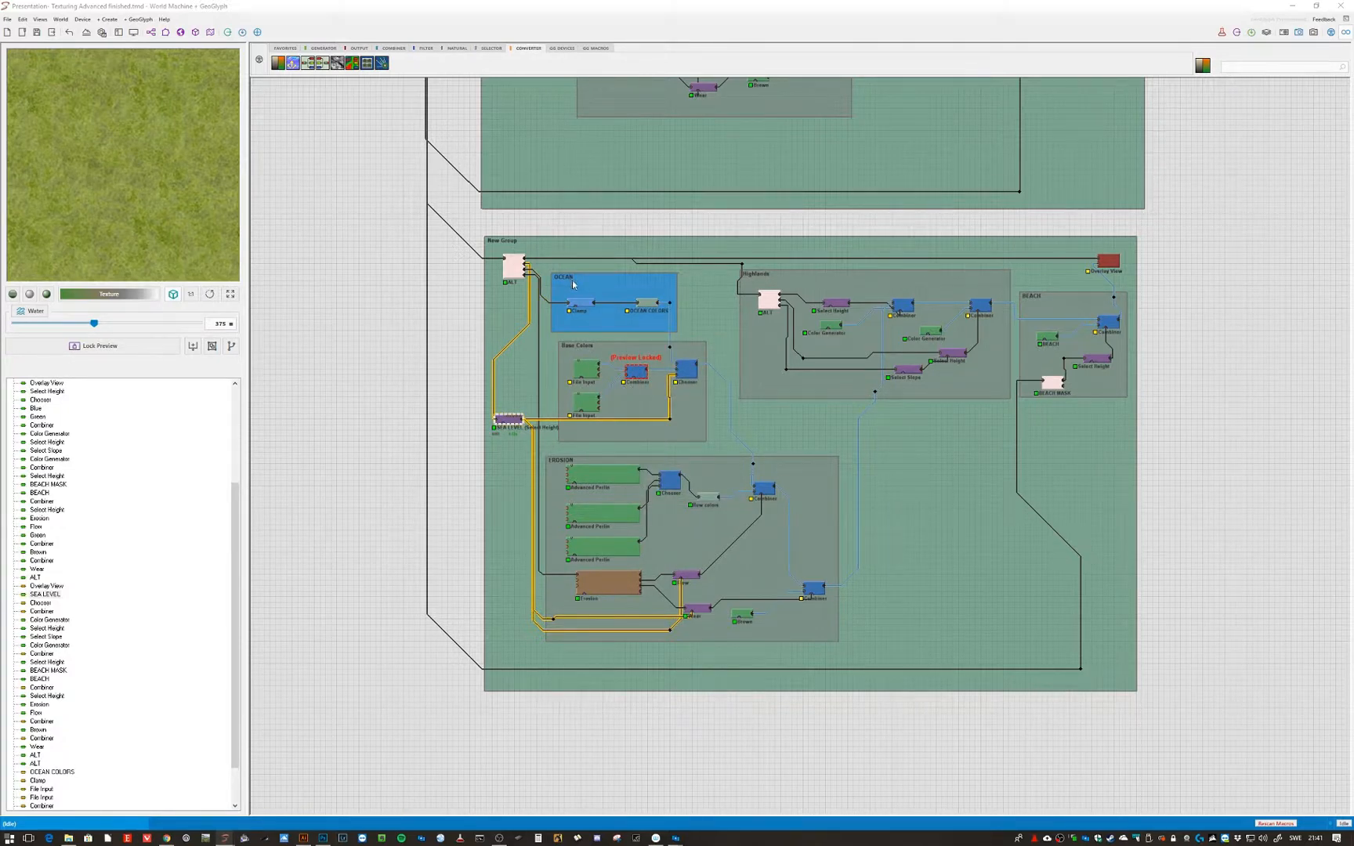
- Lock the preview on the New Group's Overlay View node
left_click(457, 497)
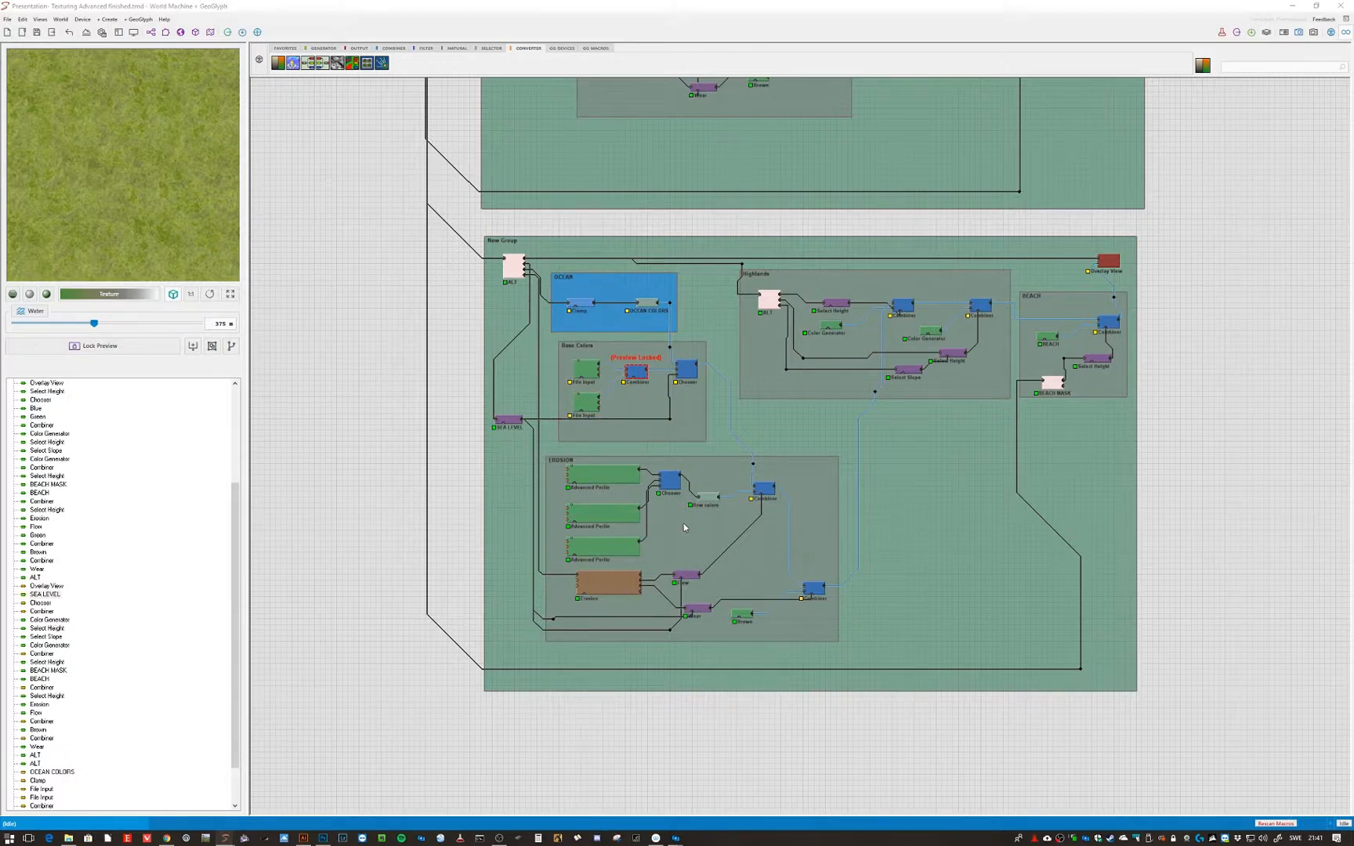
left_click(1107, 261)
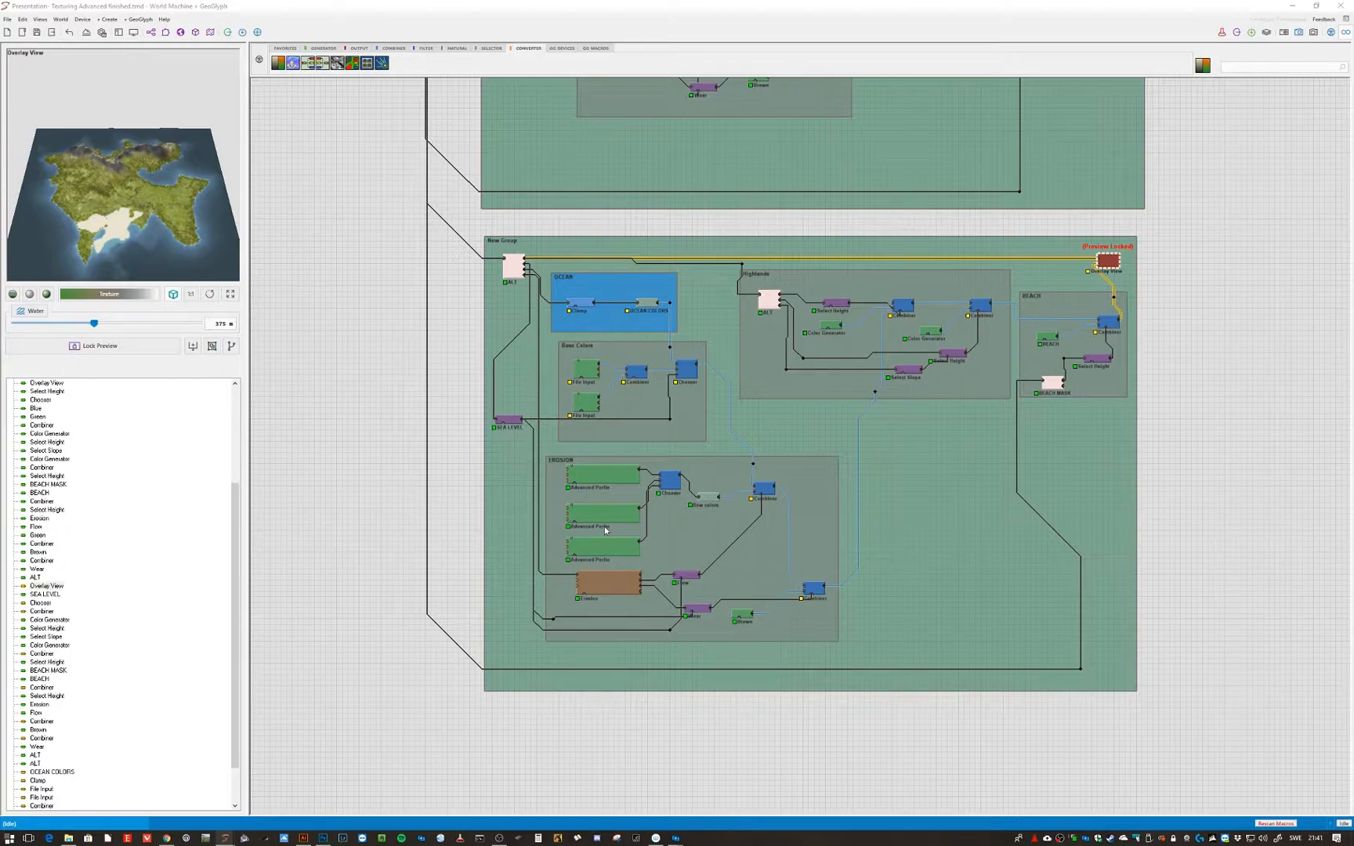
- Lock the preview on the first Advanced Perlin noise in the EROSION group
left_click(597, 550)
scroll(597, 550, "up", 4)
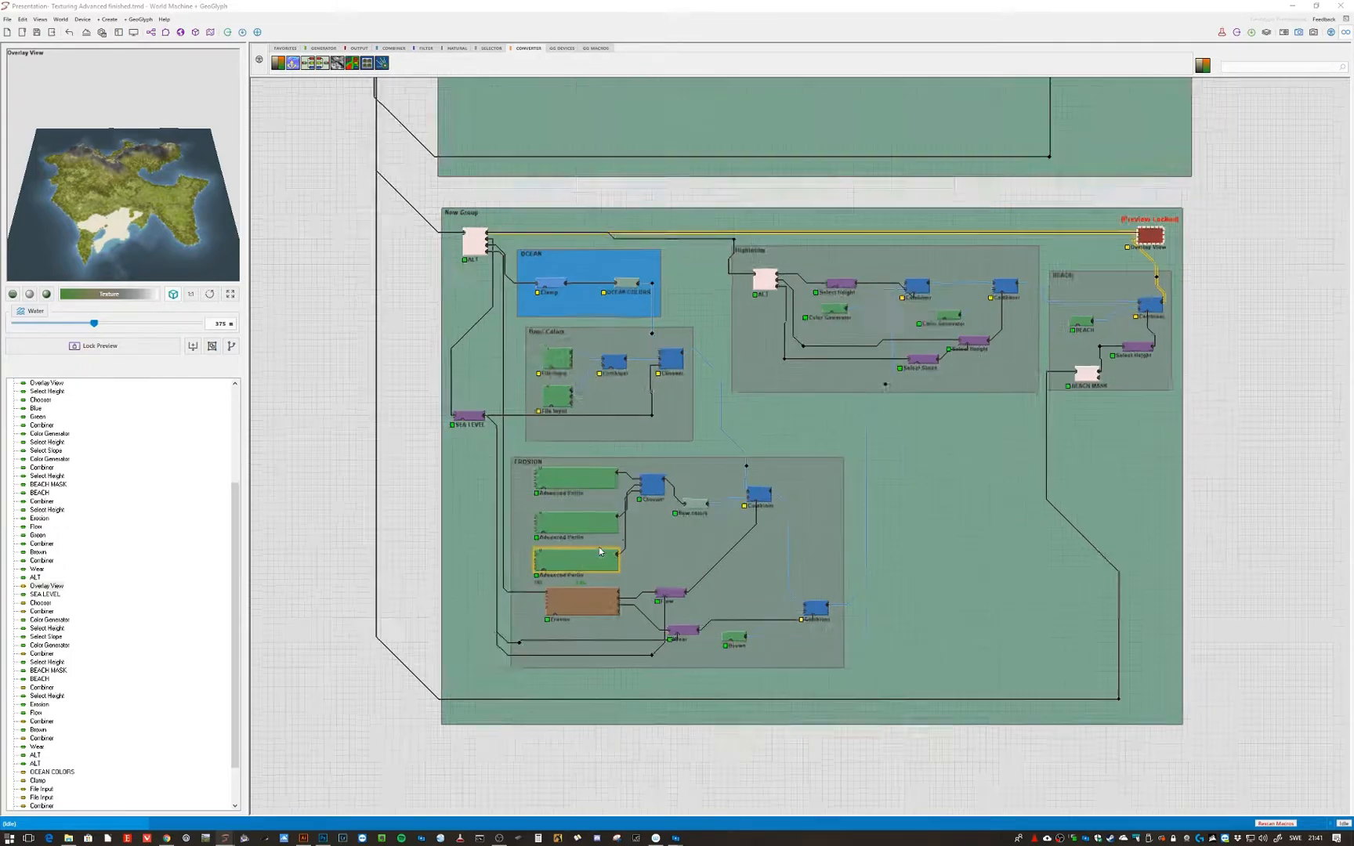
left_click(606, 569)
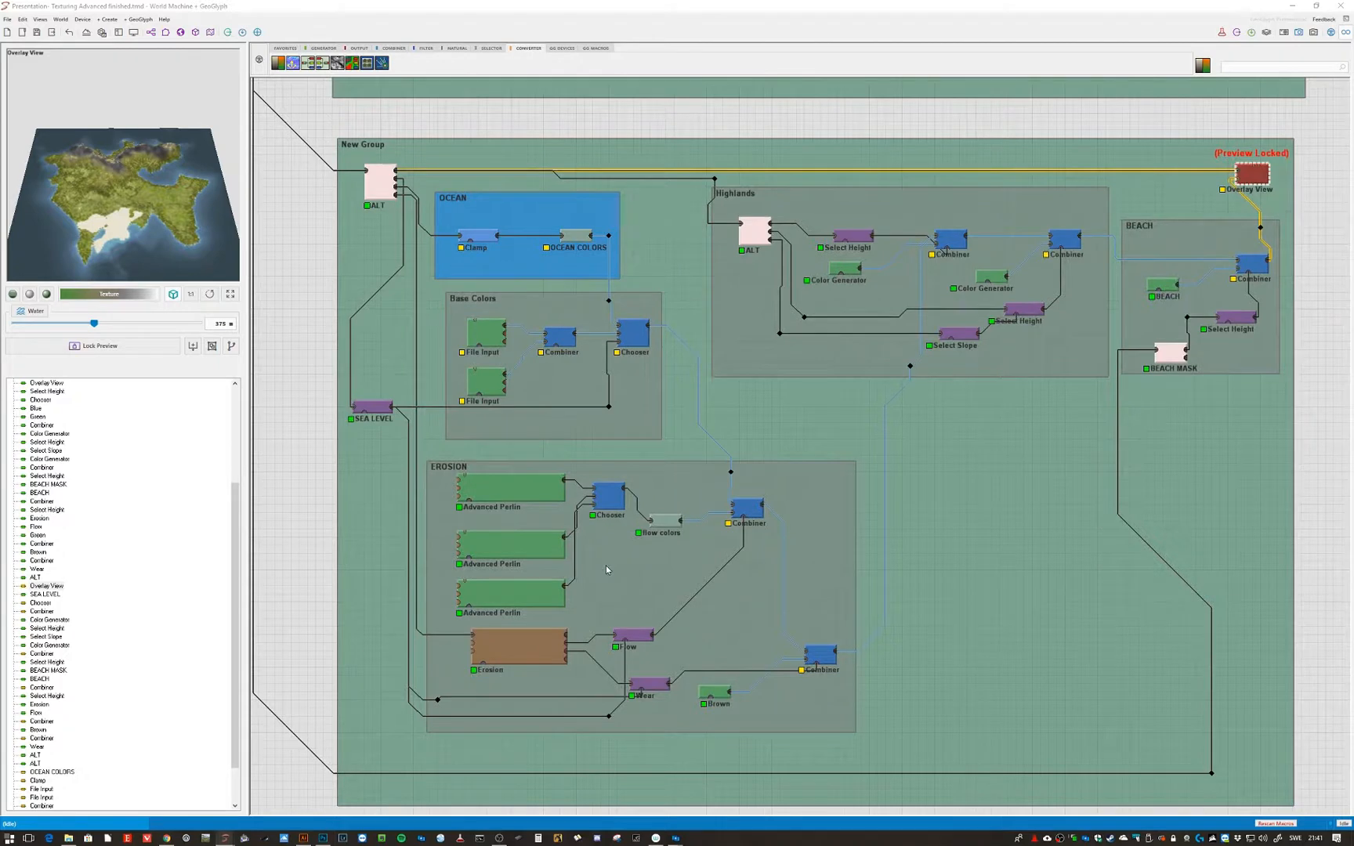
left_click(543, 491)
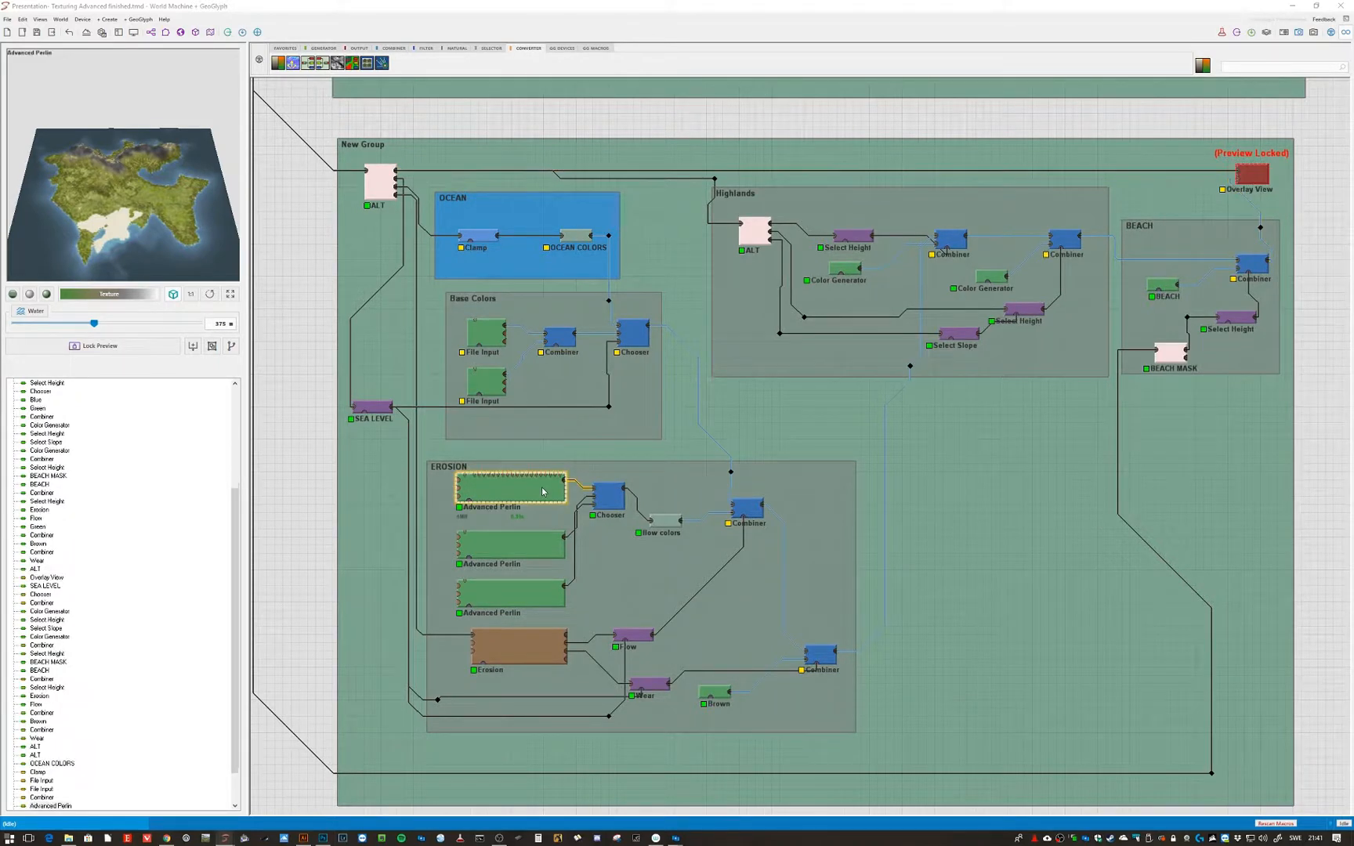
key("ctrl+f")
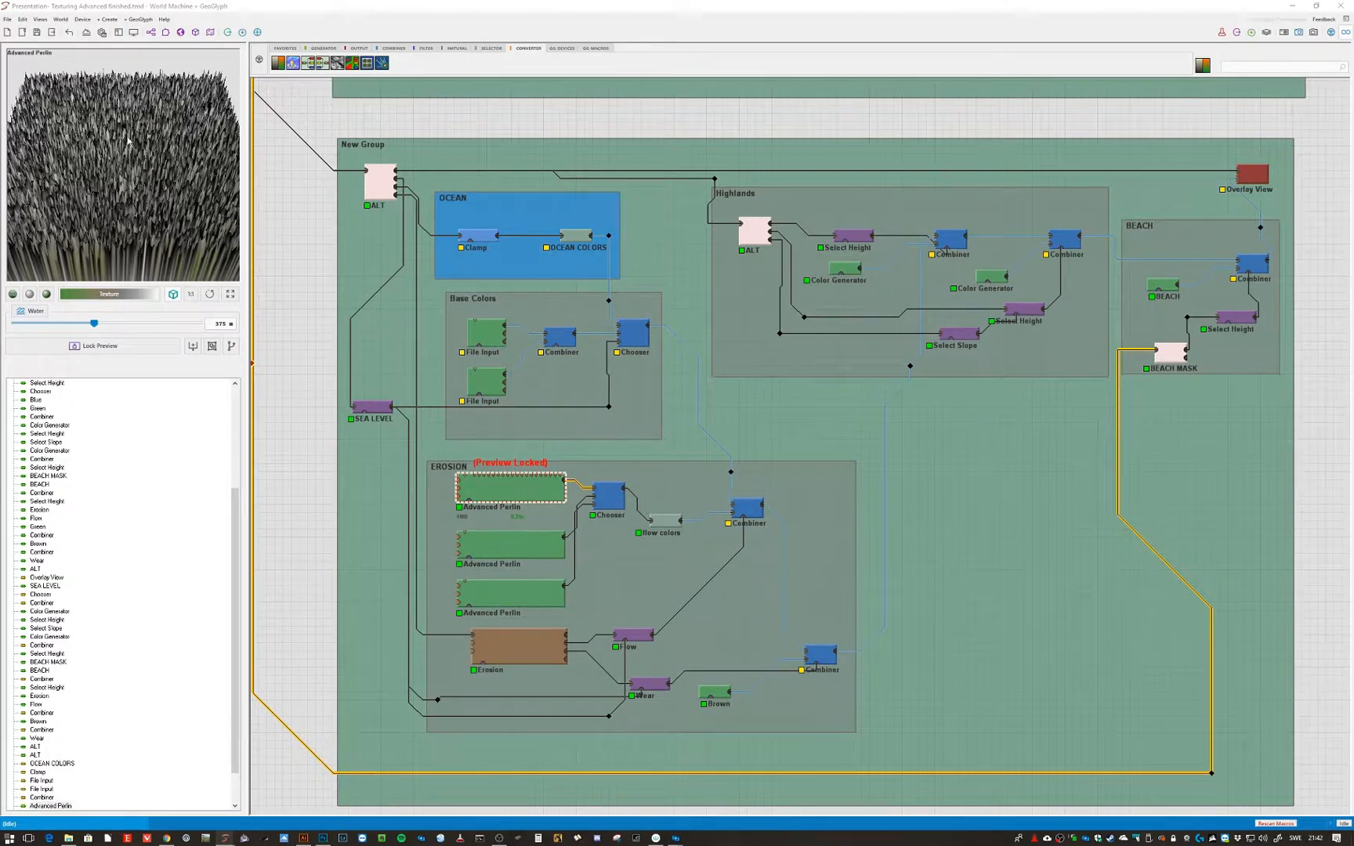
- Preview the second and third Advanced Perlin noises in the EROSION group, locking each in turn
left_click(505, 558)
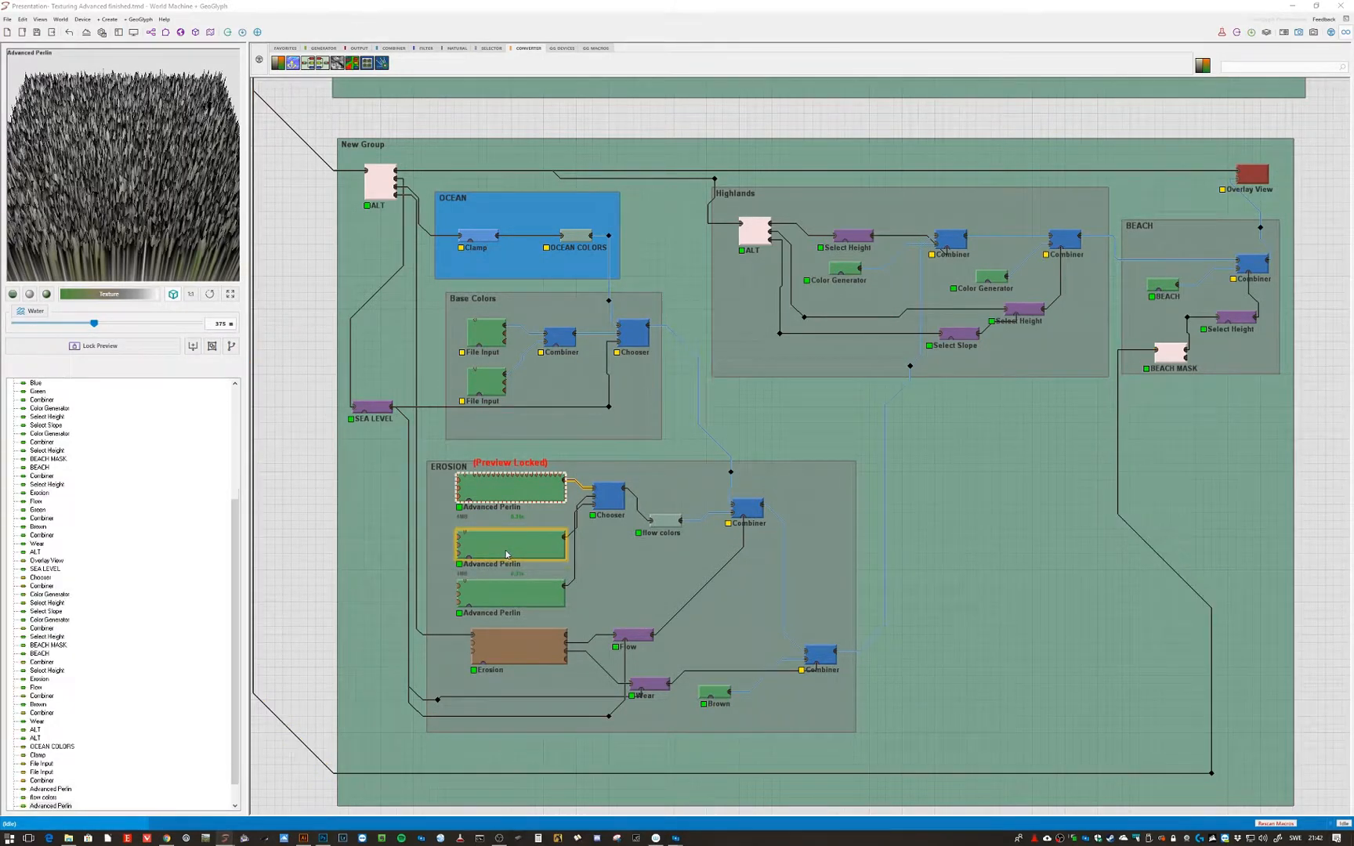
key("ctrl+f")
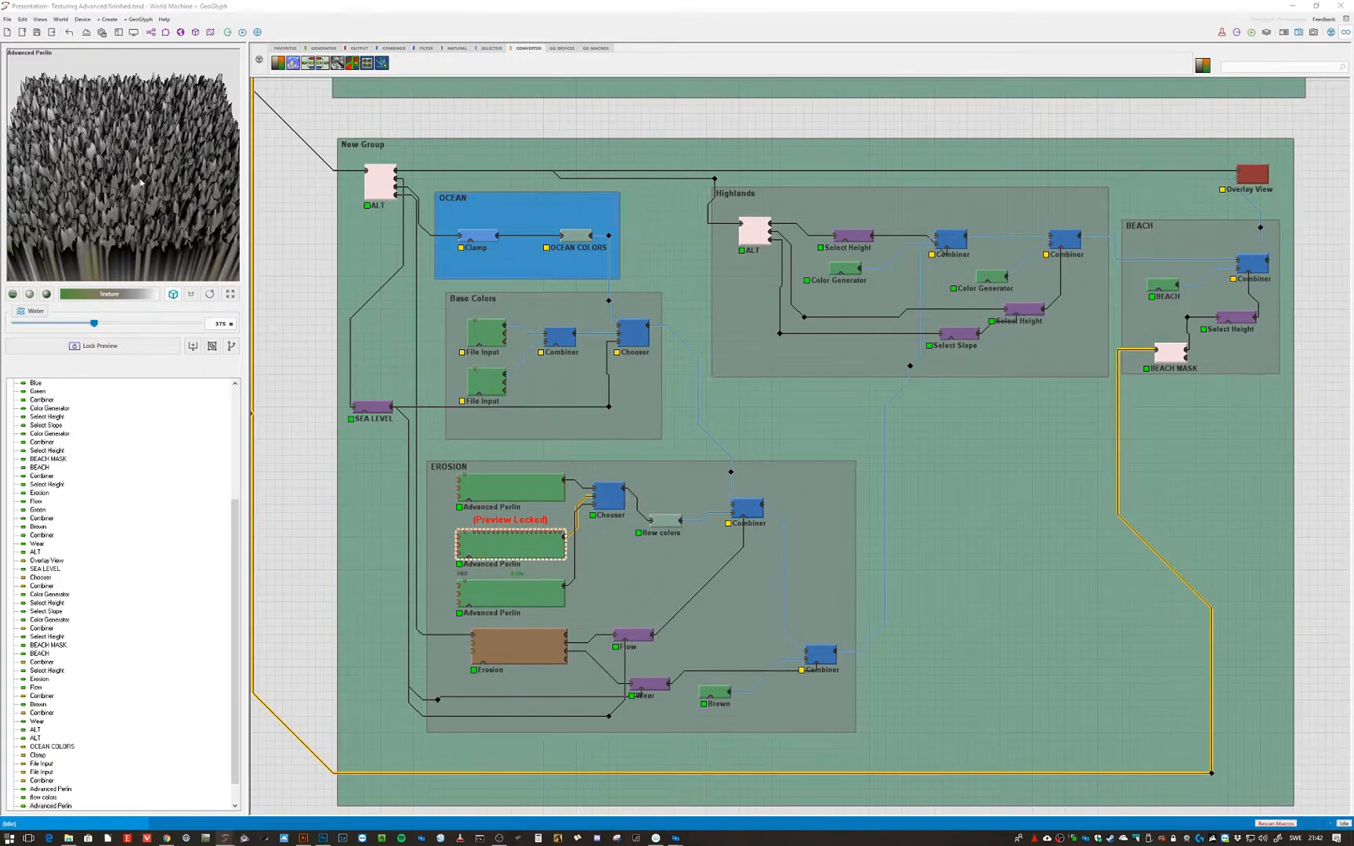
left_click(608, 496)
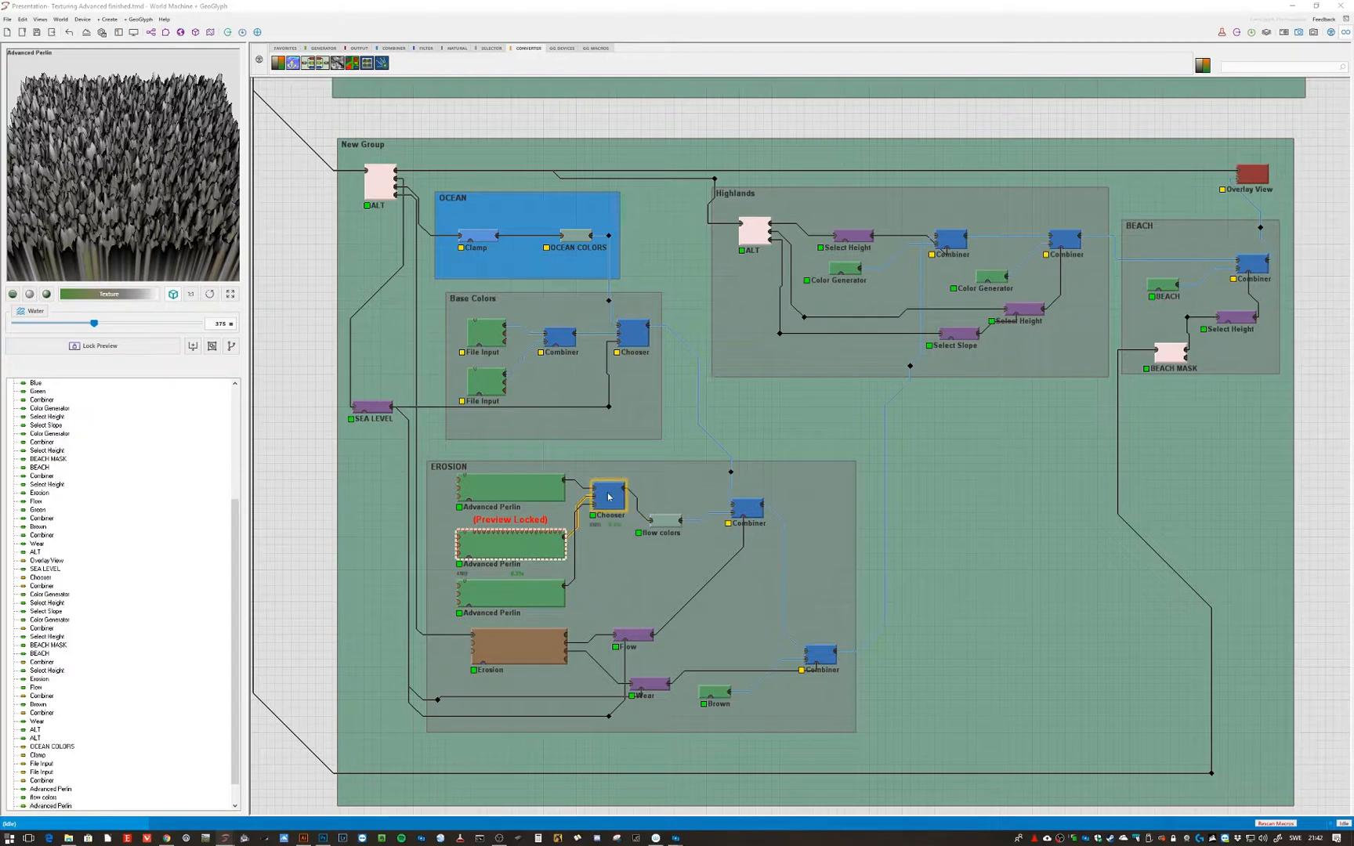
left_click(532, 596)
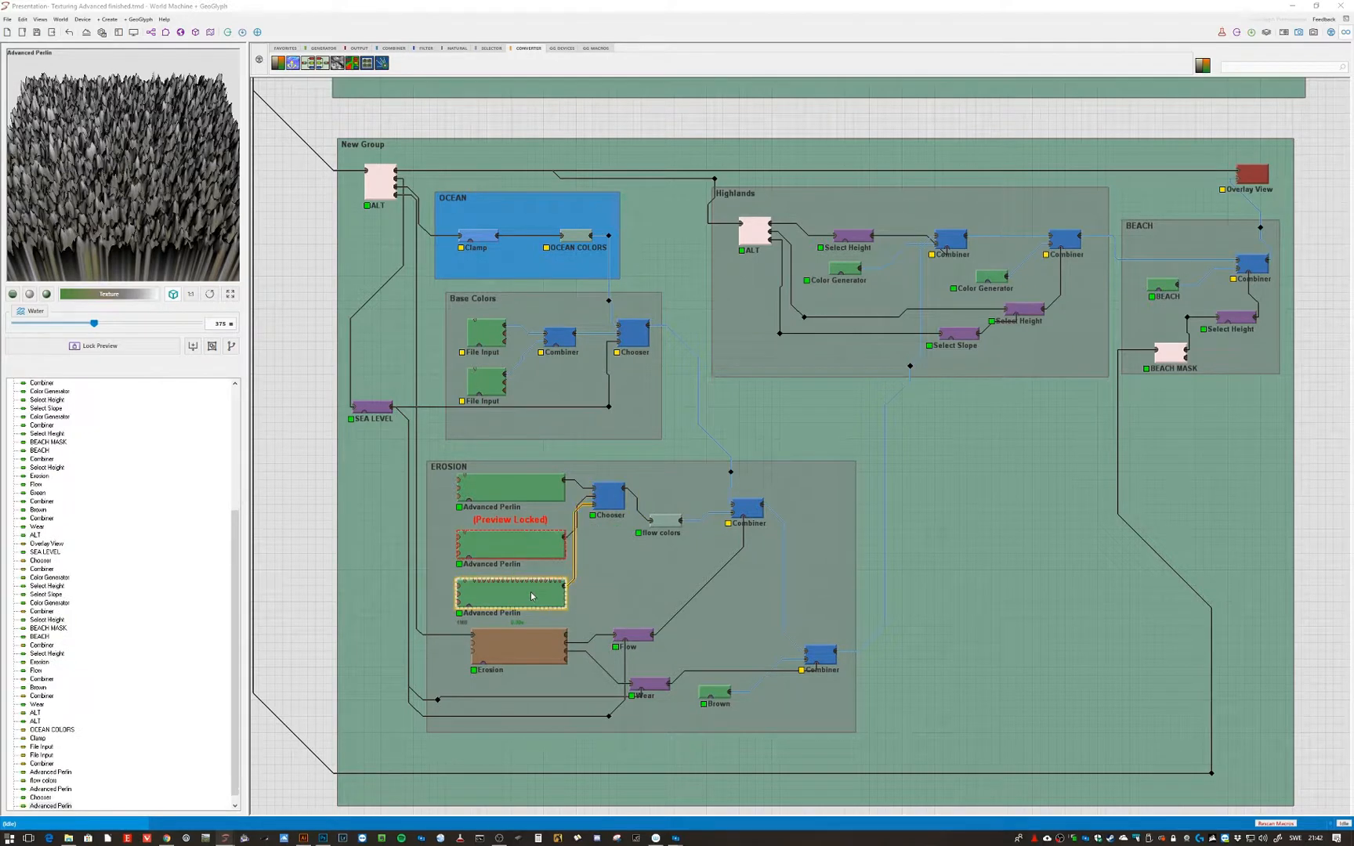
key("ctrl+f")
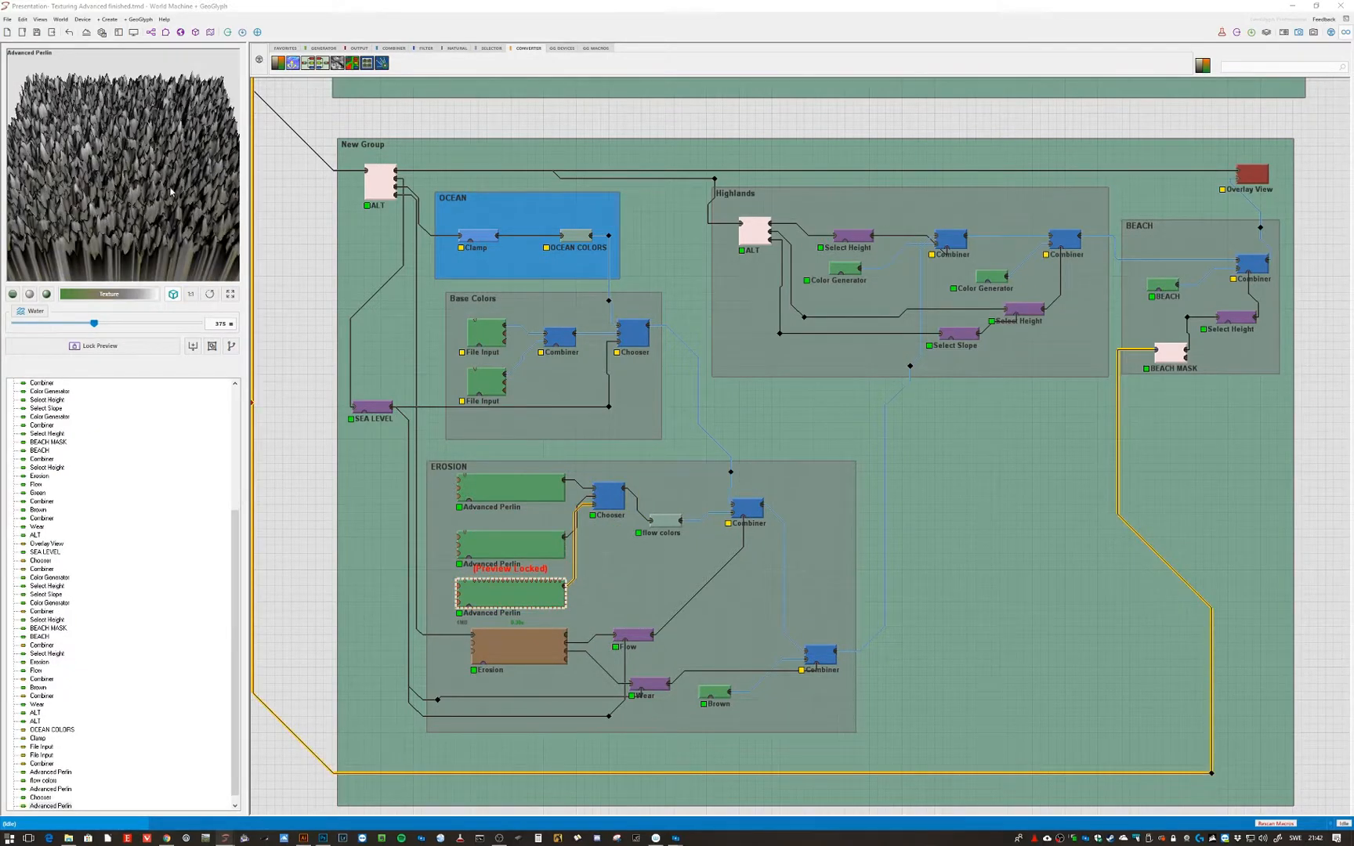
- Open the Raw colors Colorize gradient settings and close them unchanged
left_click(660, 526)
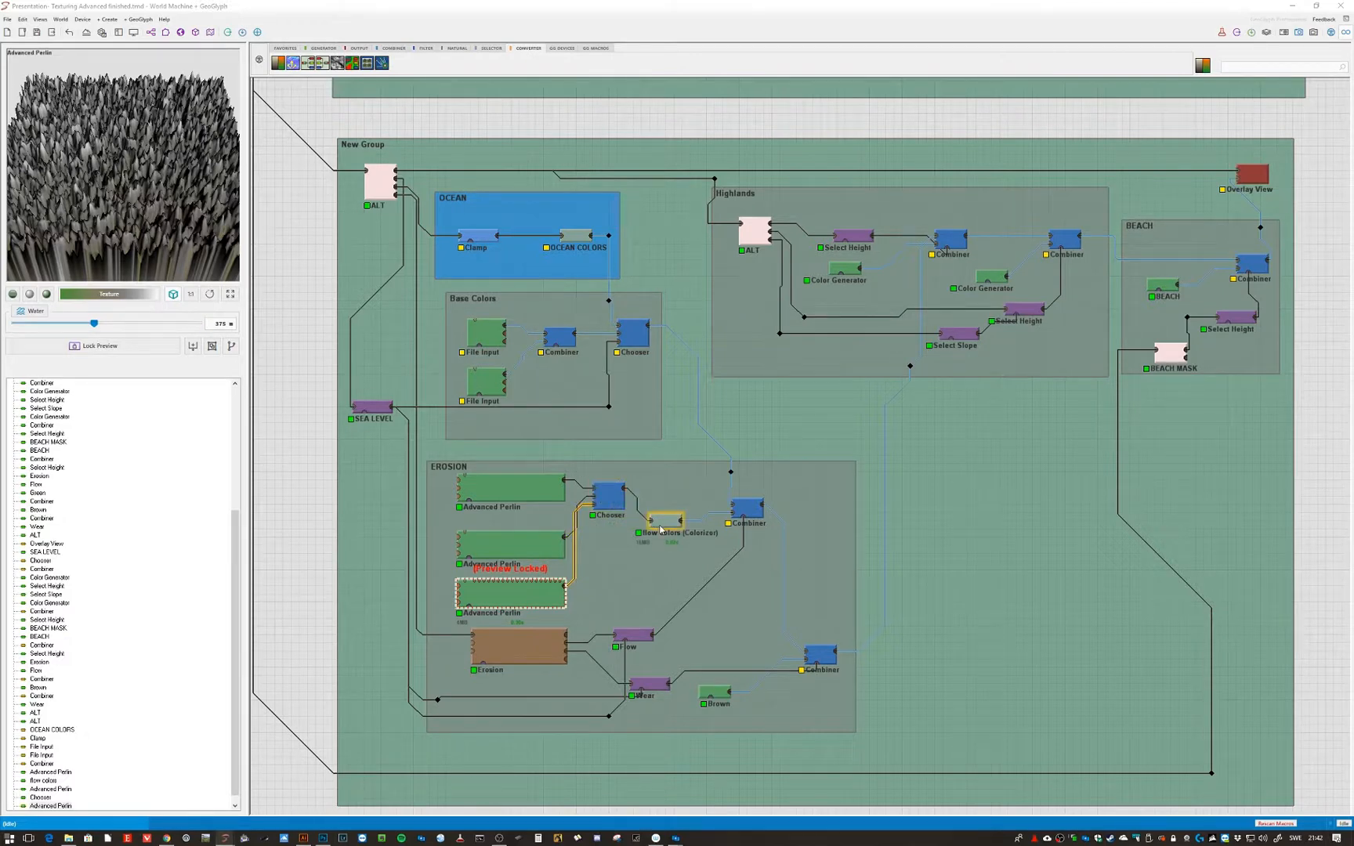
double_click(660, 527)
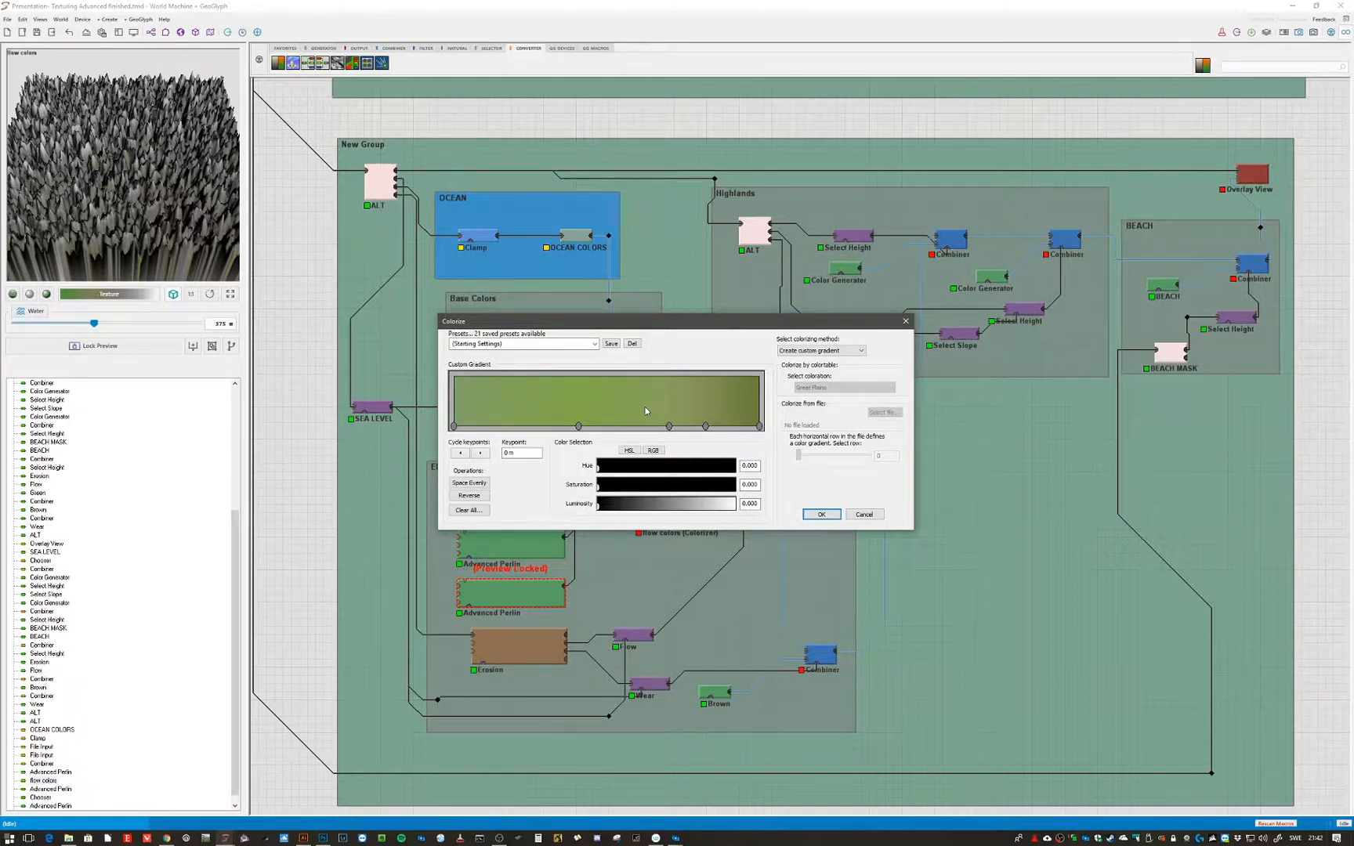
left_click(863, 515)
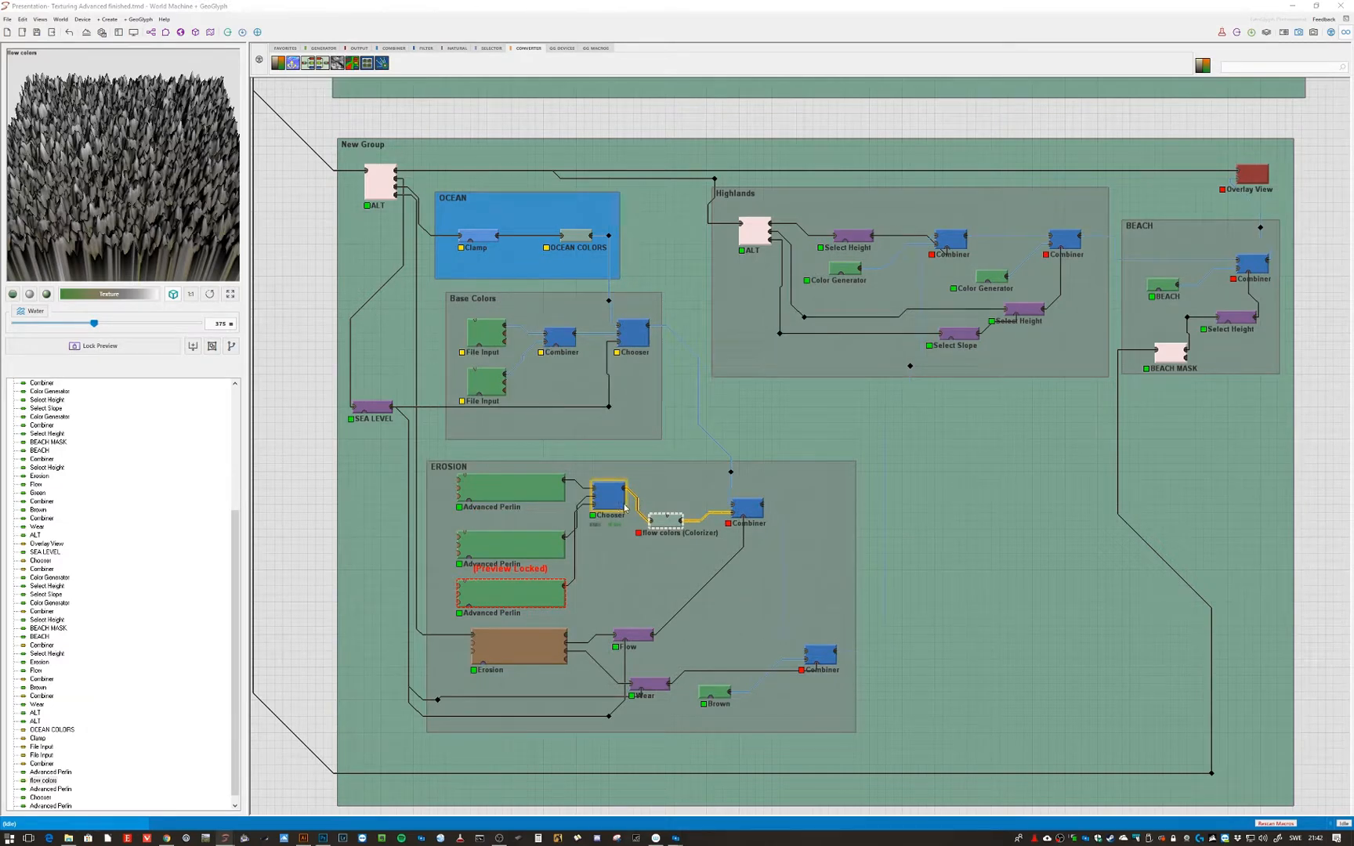
- Lock the preview on Raw colors and then on the EROSION group's Combiner
middle_click(672, 524)
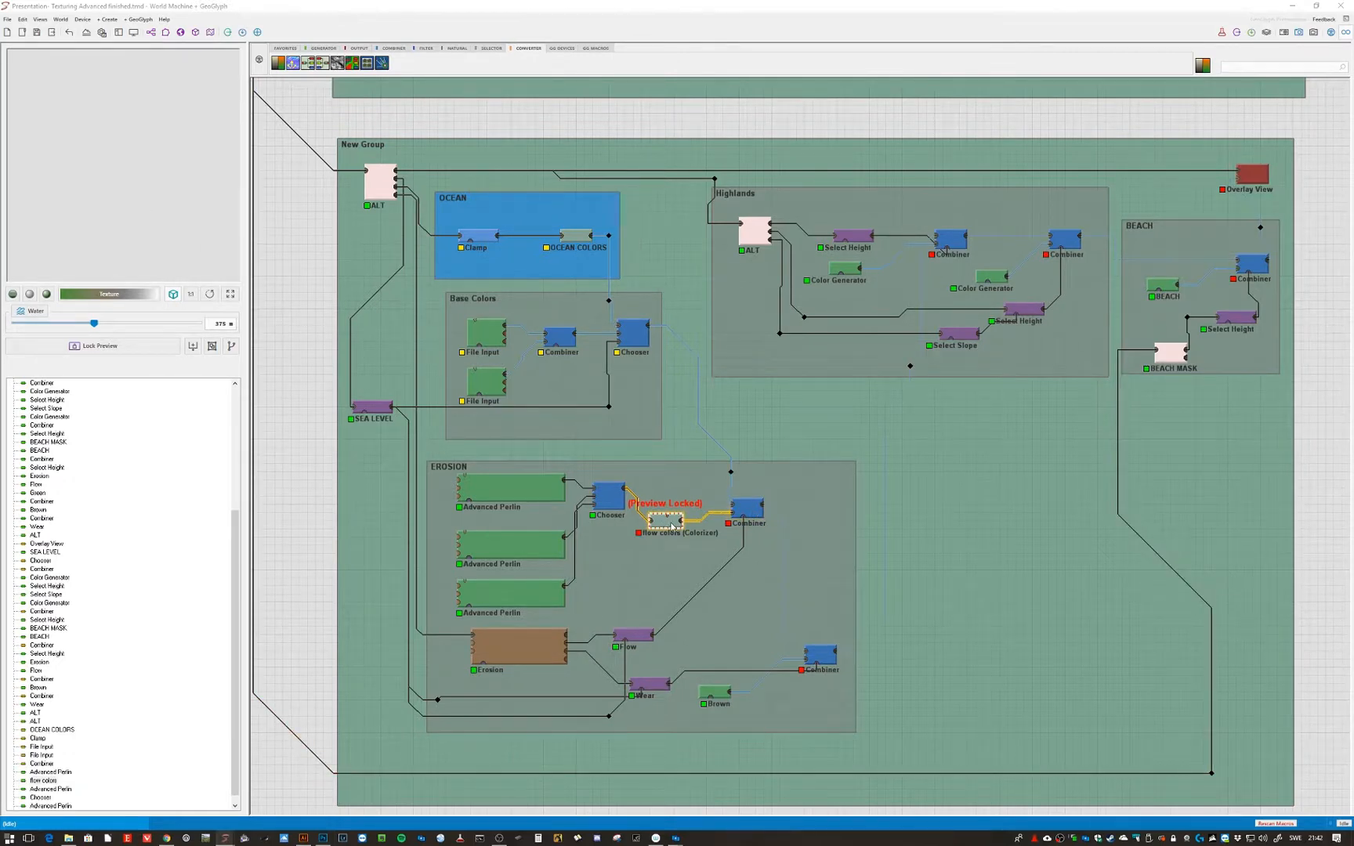
left_click(612, 502)
left_click(660, 522)
left_click(750, 509)
key("f")
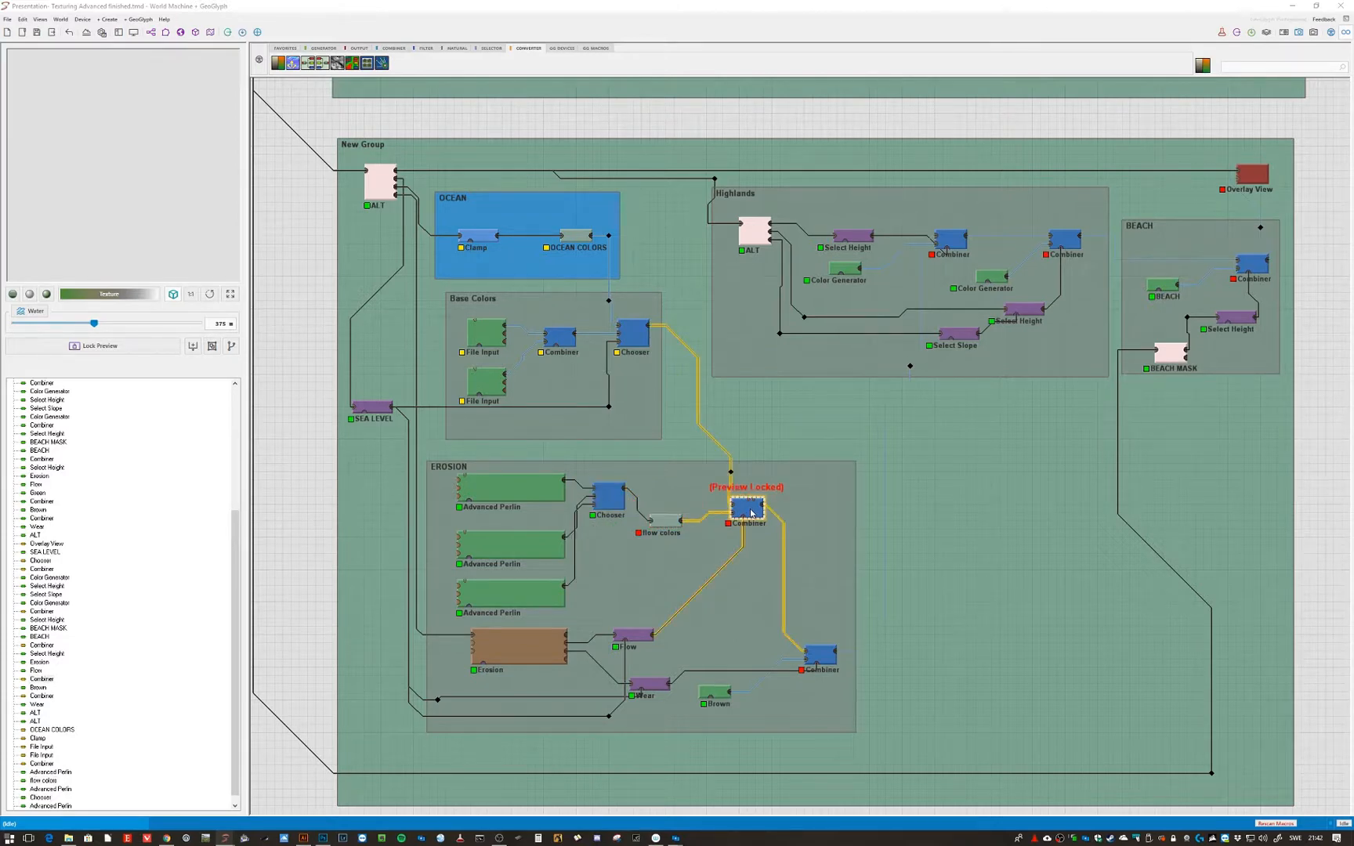
- Lock the preview back on the New Group's Overlay View
key("f")
left_click(1251, 186)
key("f")
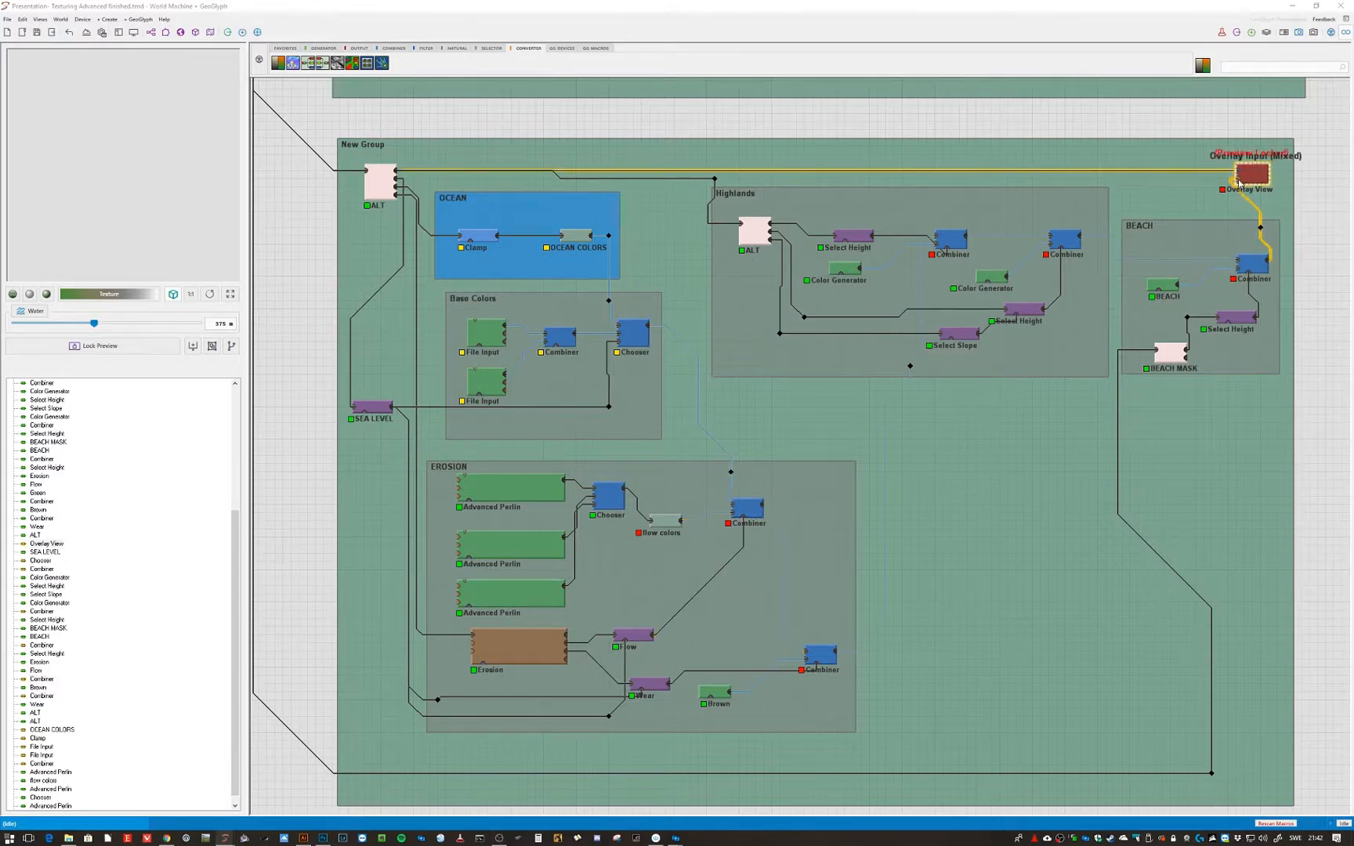
- Build the terrain and inspect it in the 3D view, then return to the device network
left_click(195, 32)
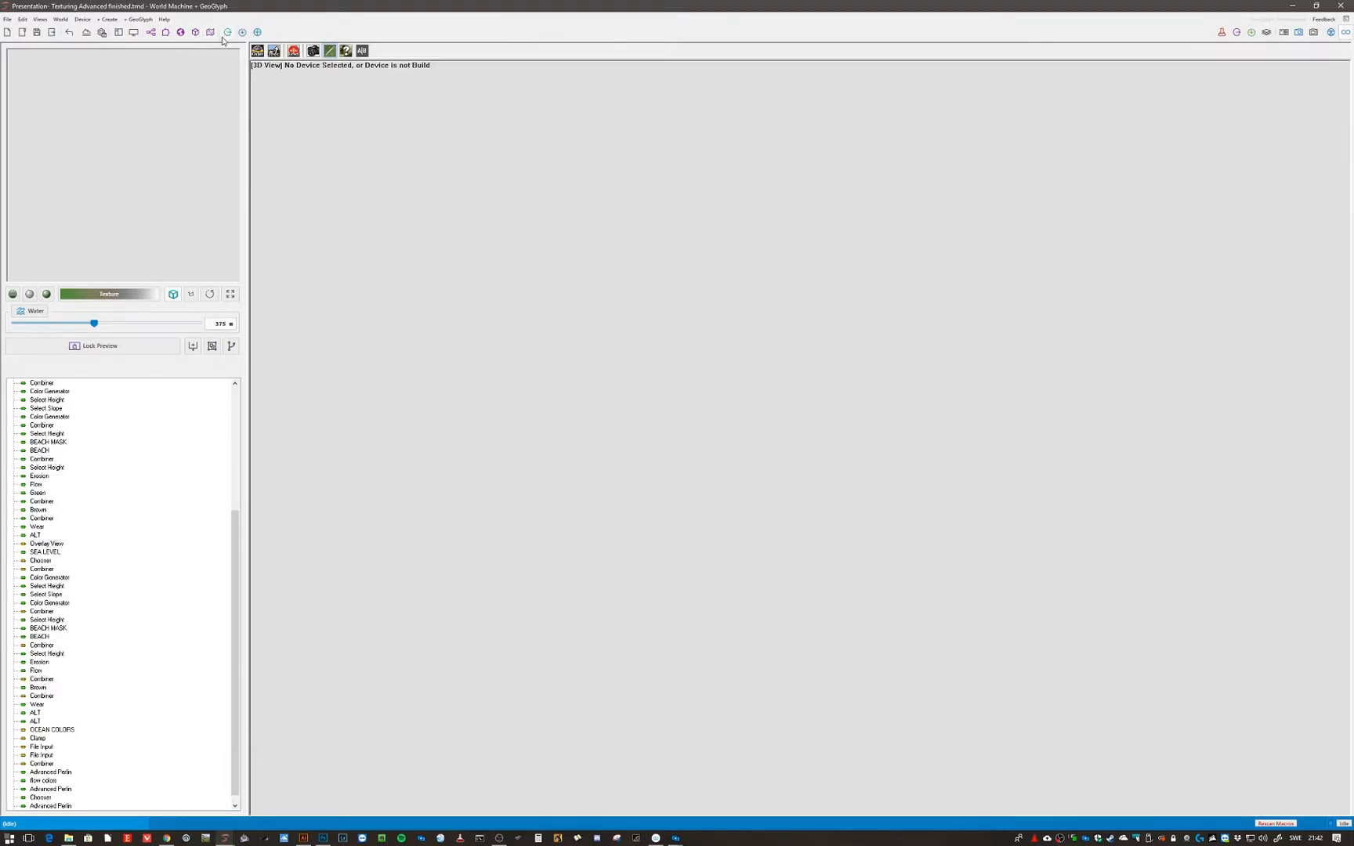
left_click(226, 33)
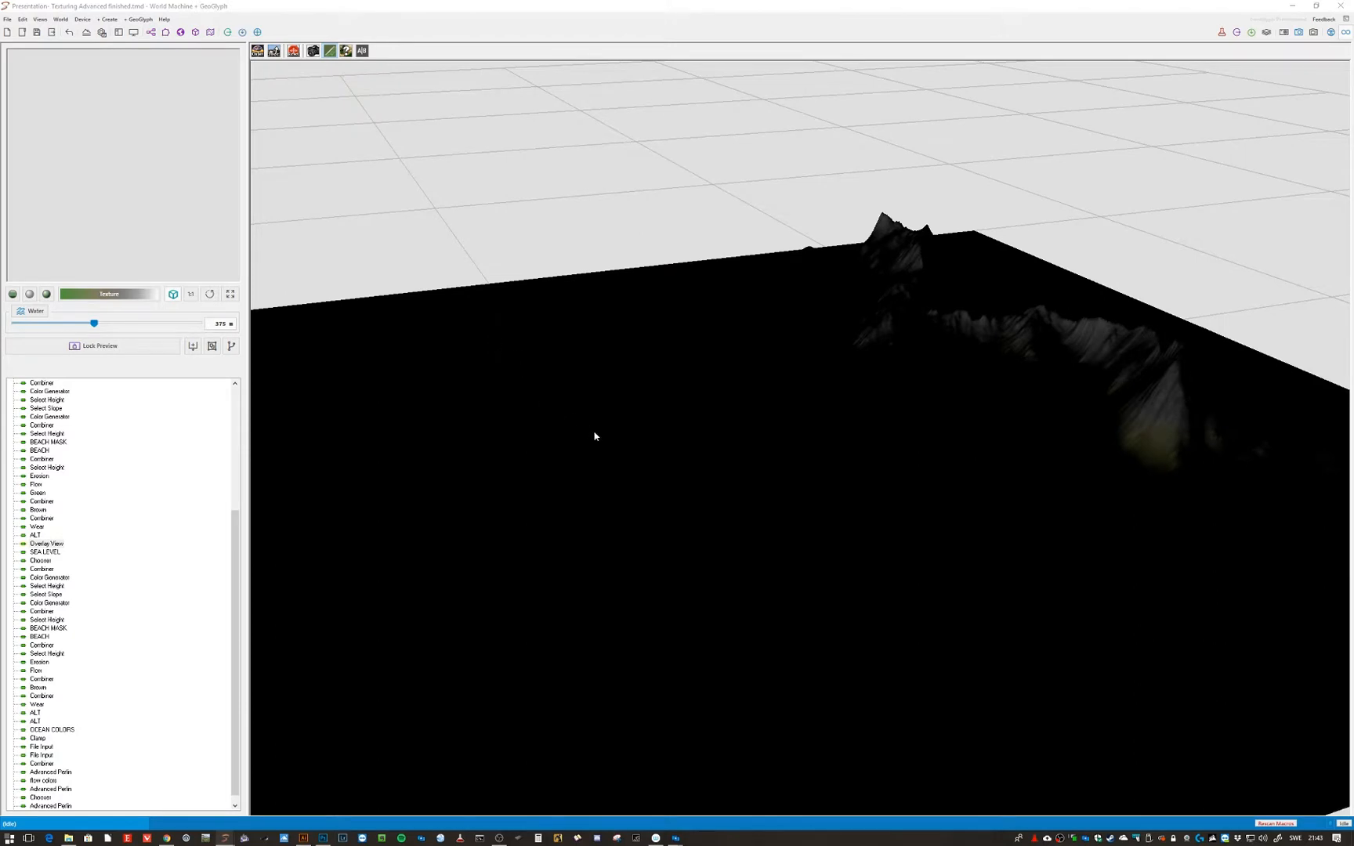
scroll(667, 466, "down", 4)
left_click_drag(667, 467, 747, 477)
scroll(661, 441, "down", 2)
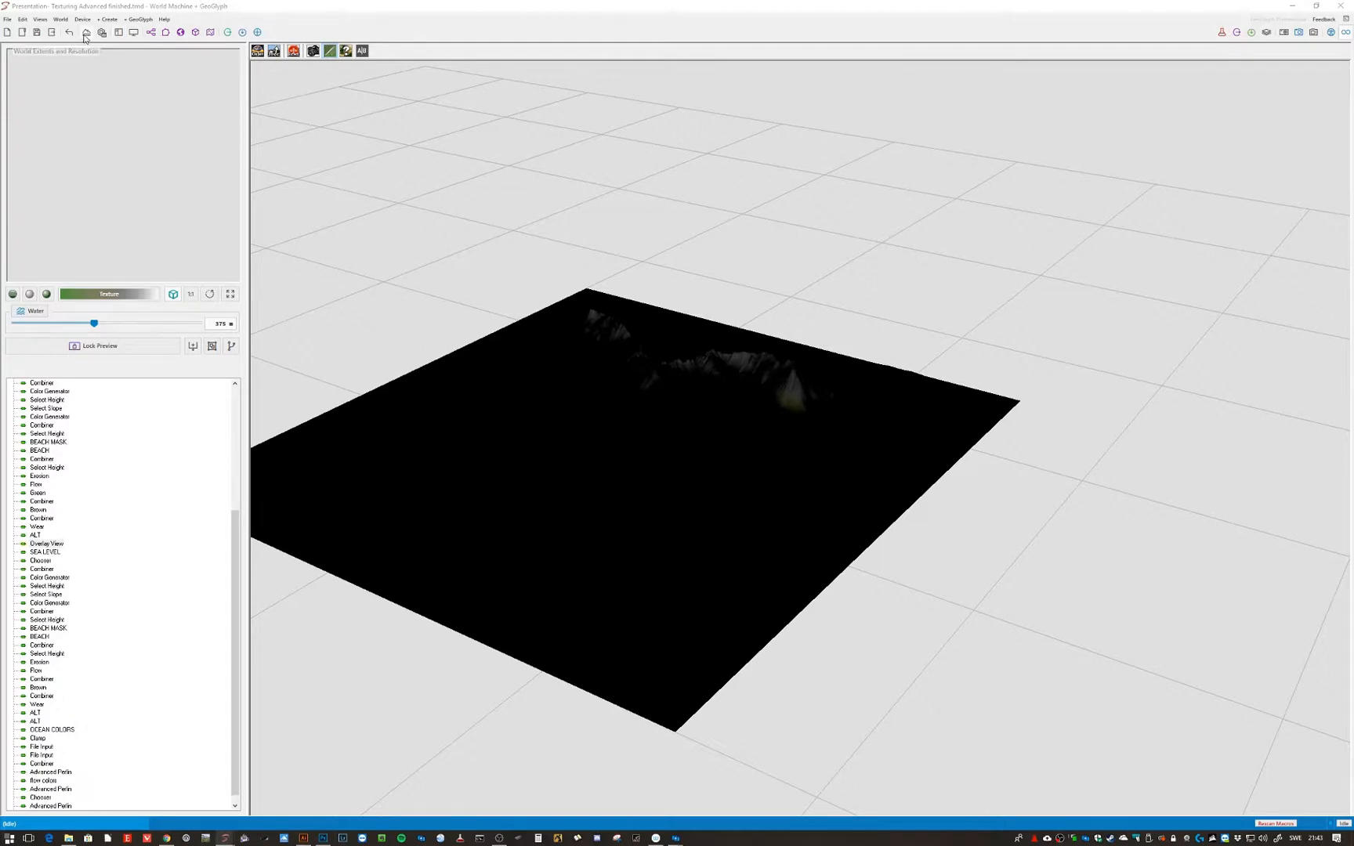
left_click(152, 34)
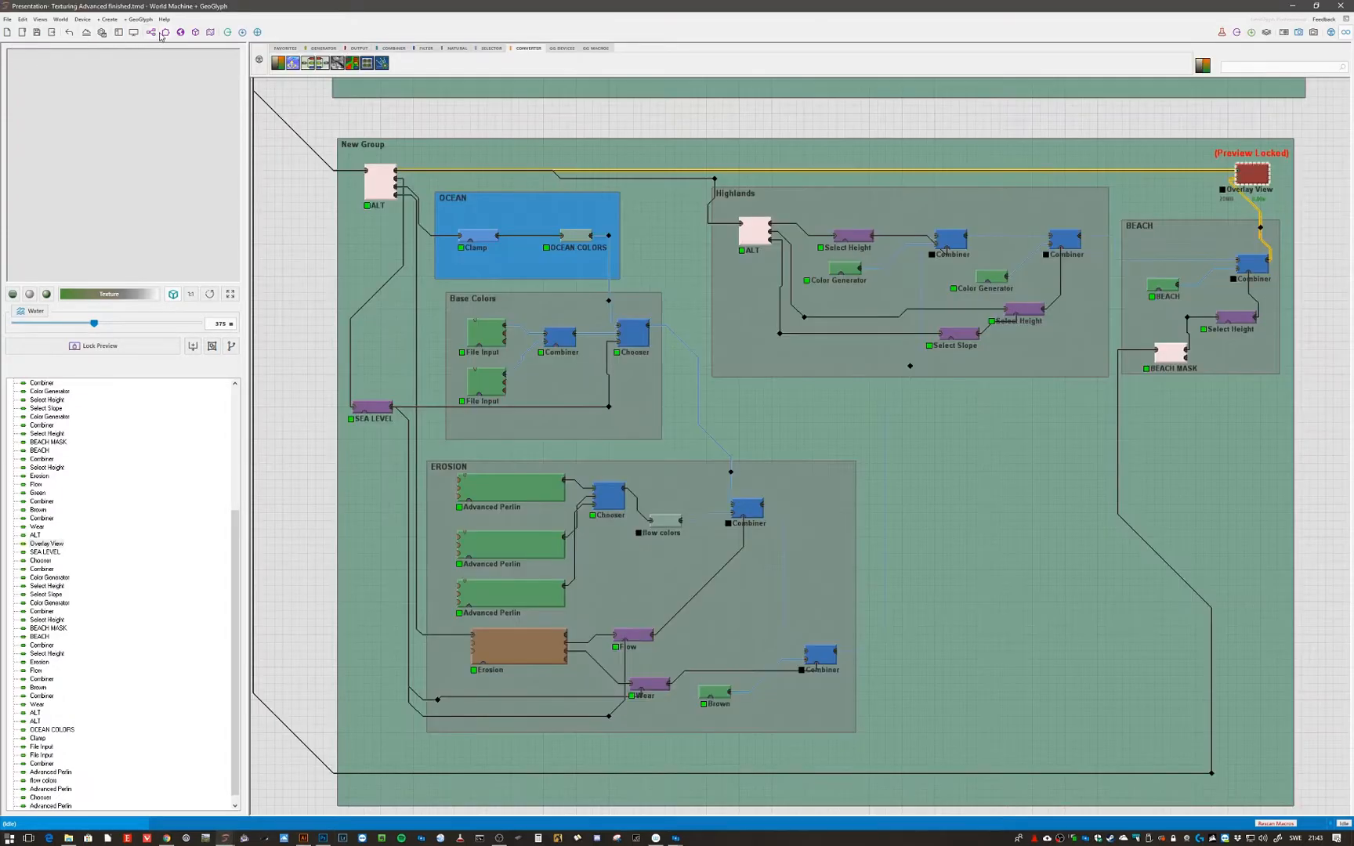
- Lock the preview on the Overlay View node in the red Output group
scroll(416, 348, "down", 3)
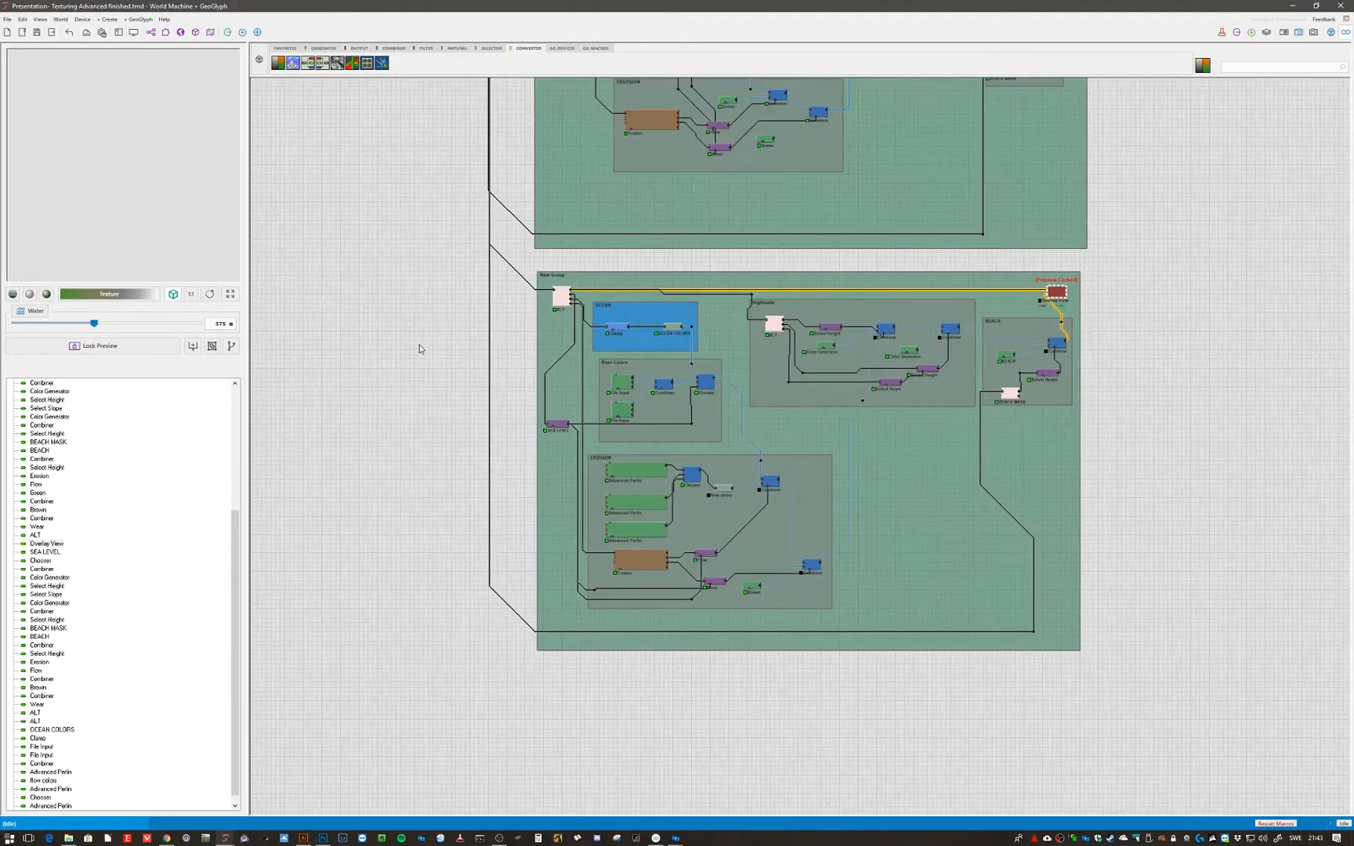
middle_click_drag(438, 332, 464, 506)
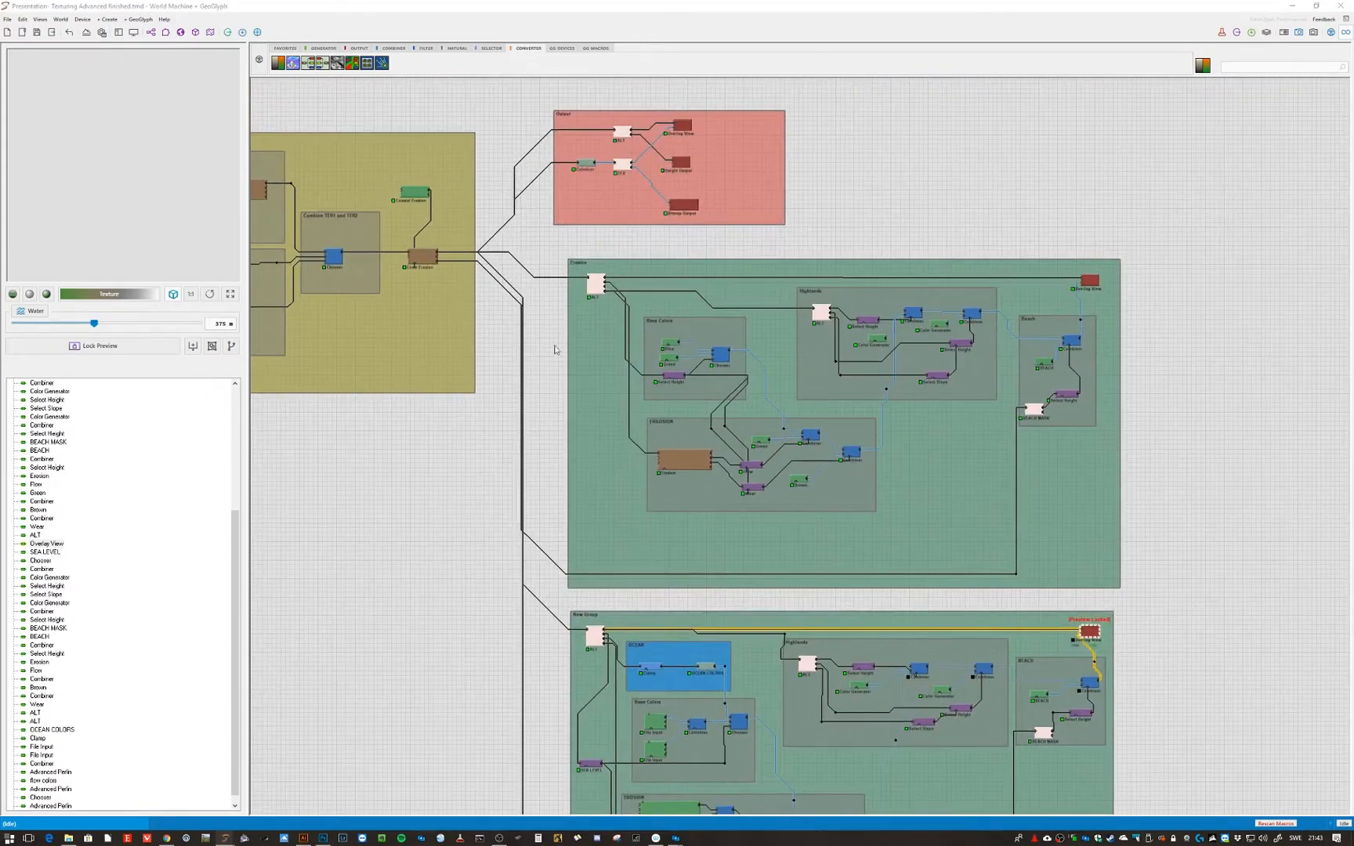
left_click(688, 126)
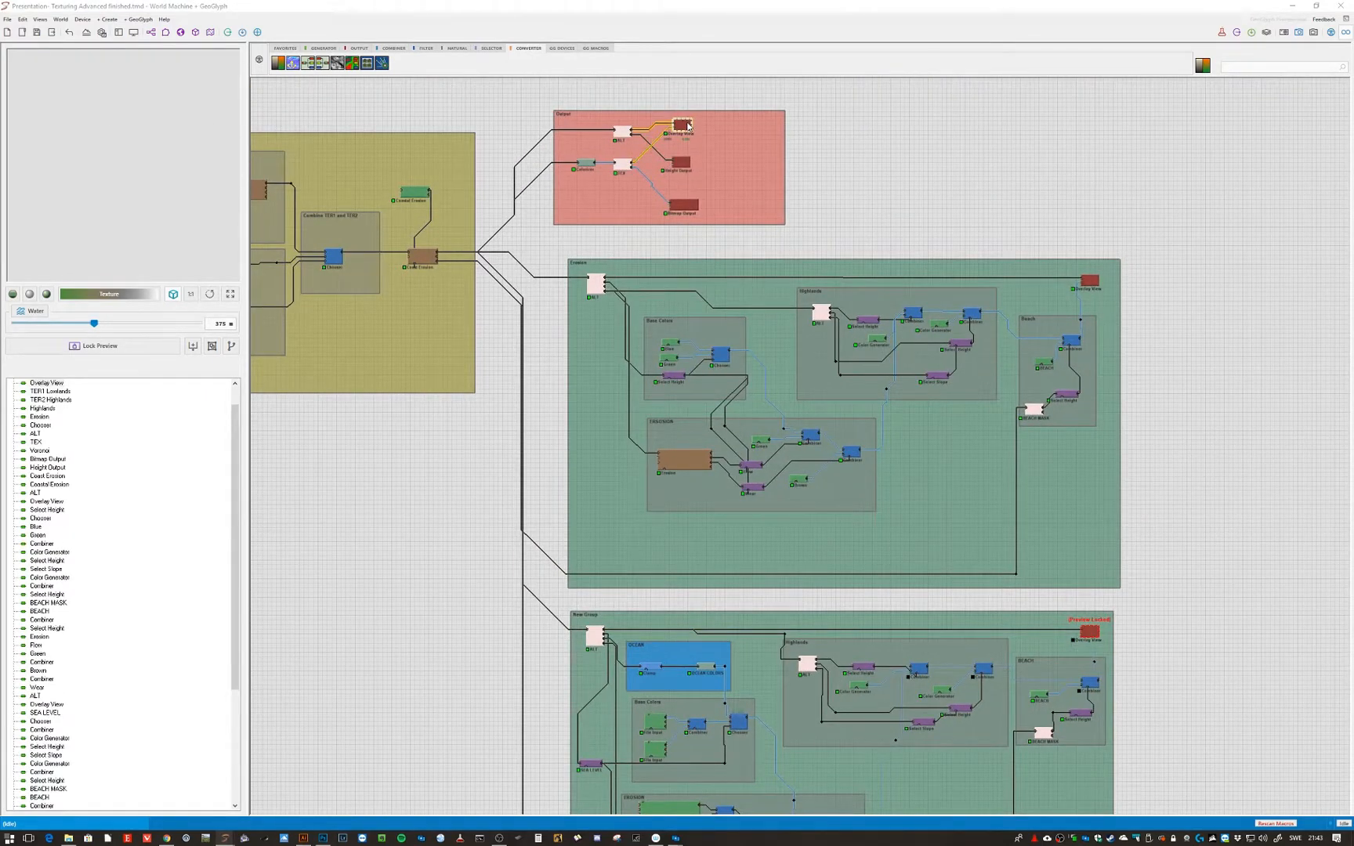
key("f")
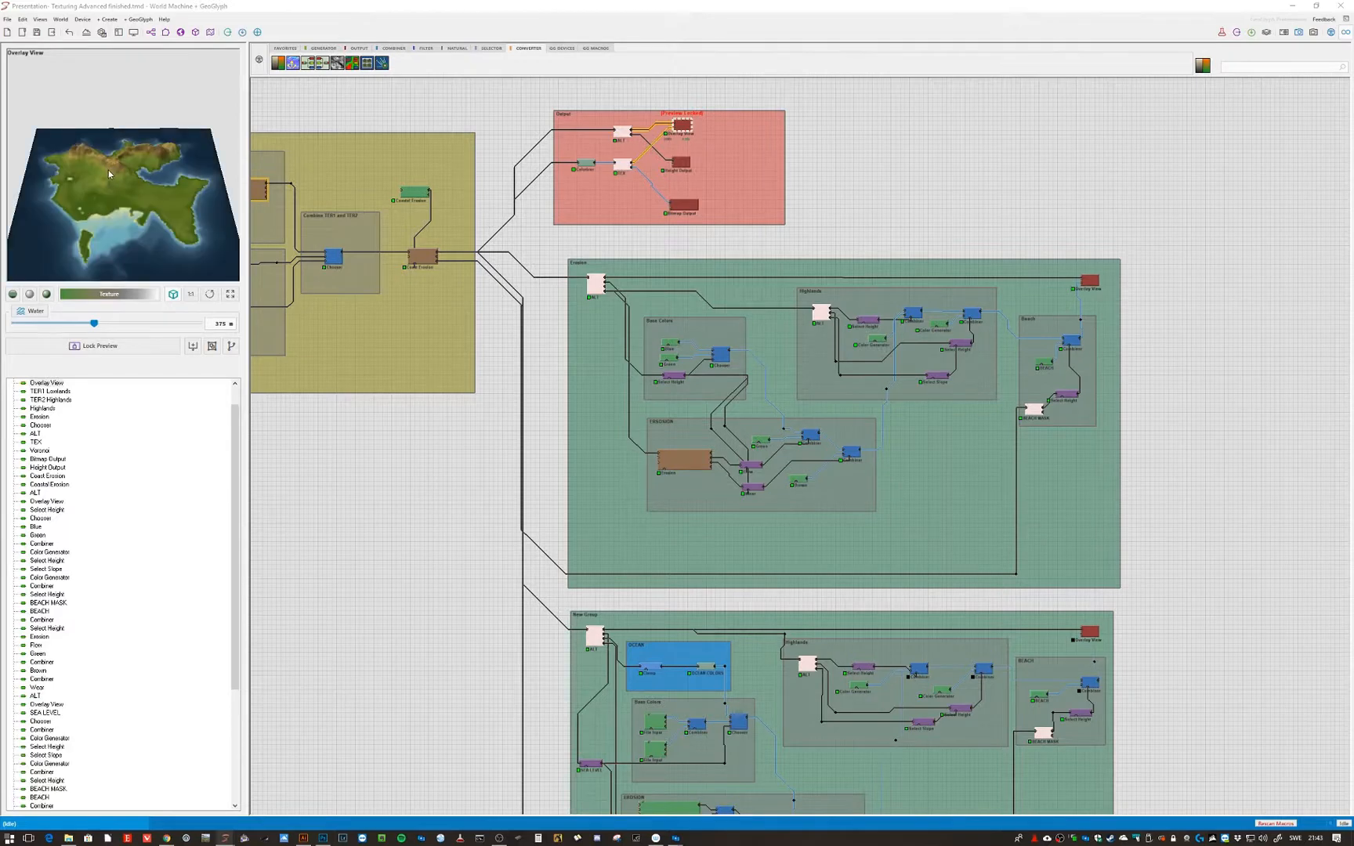
- Switch preview locks between Raw colors and the Overlay View nodes of the New Group and Output group
scroll(469, 501, "down", 3)
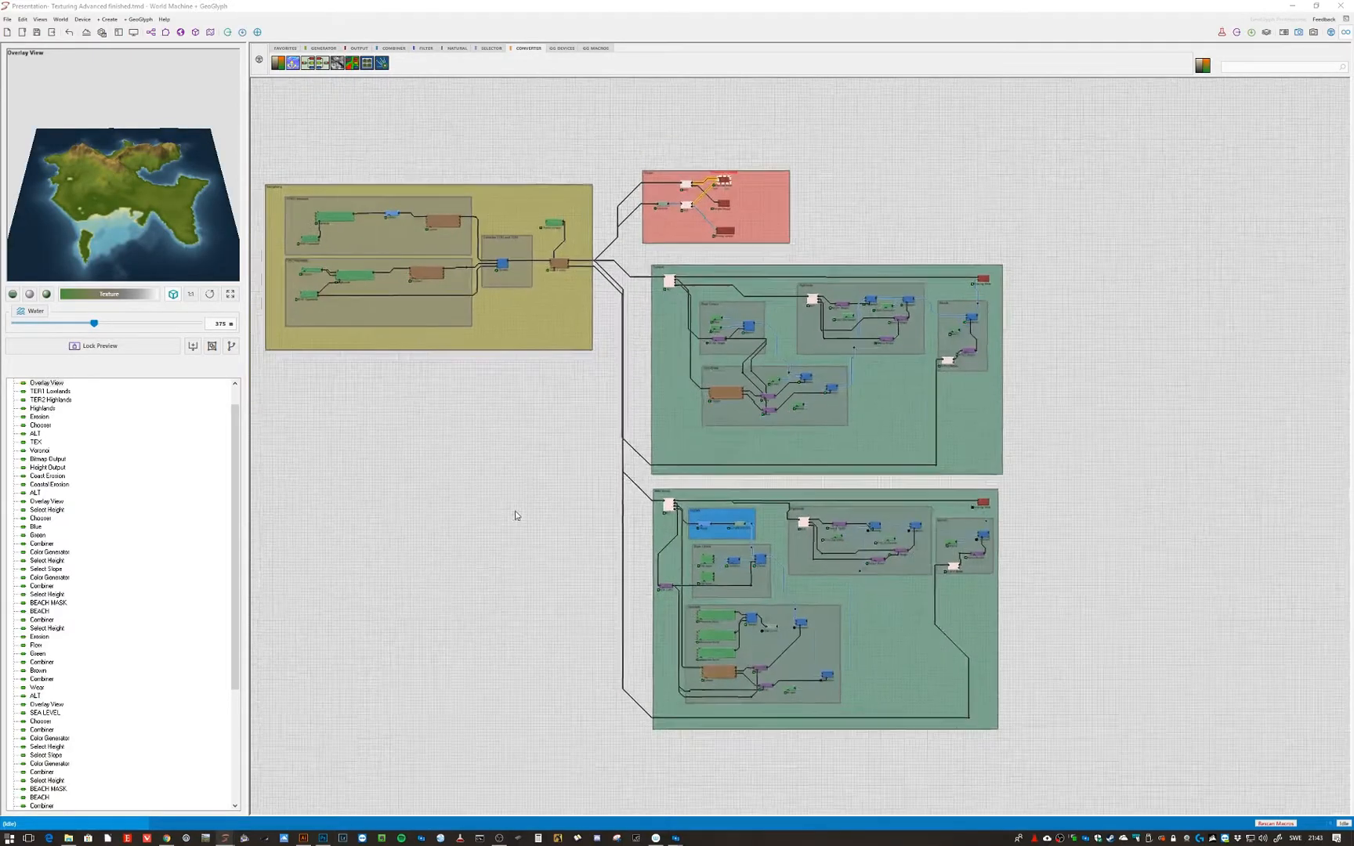
right_click_drag(516, 515, 429, 396)
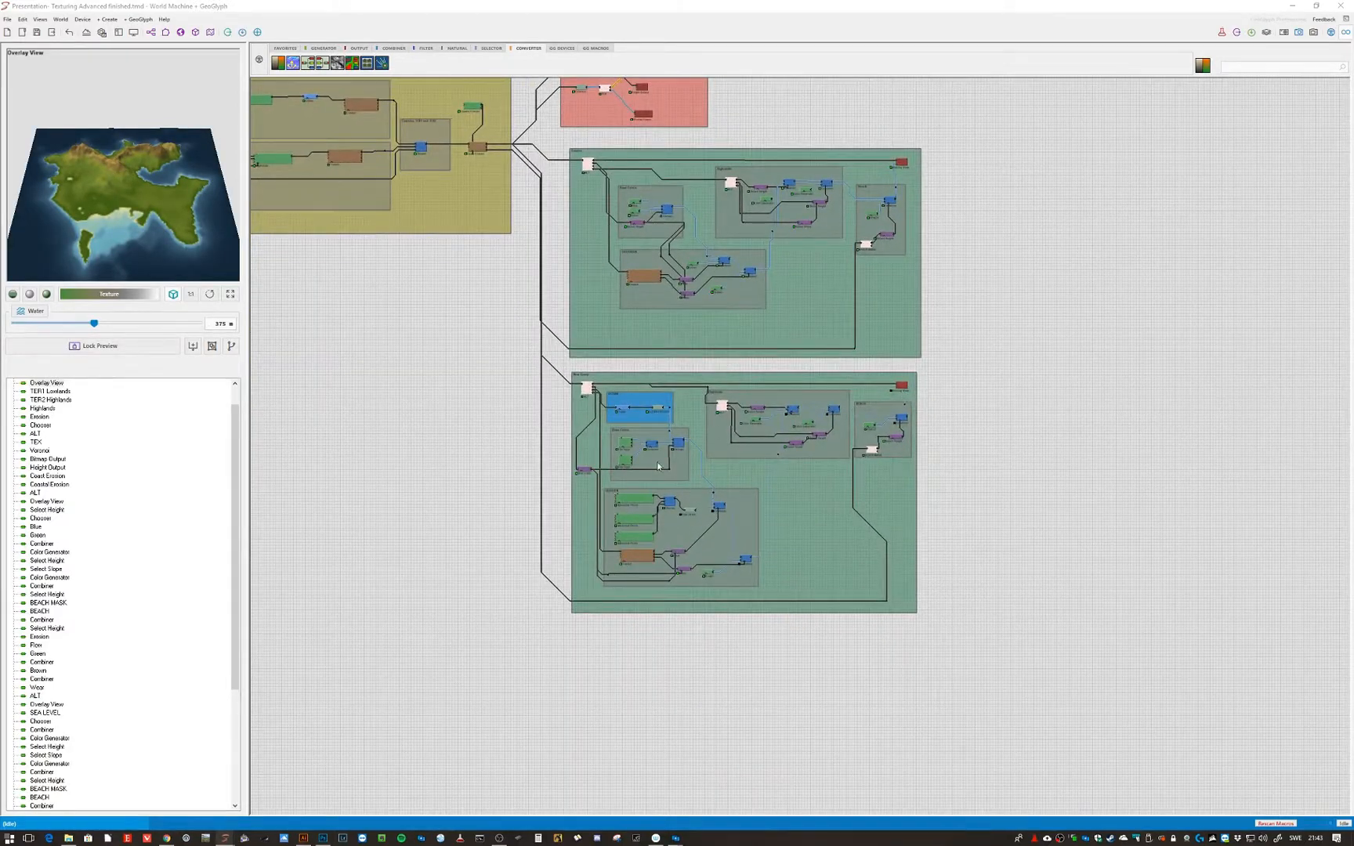
scroll(658, 465, "up", 3)
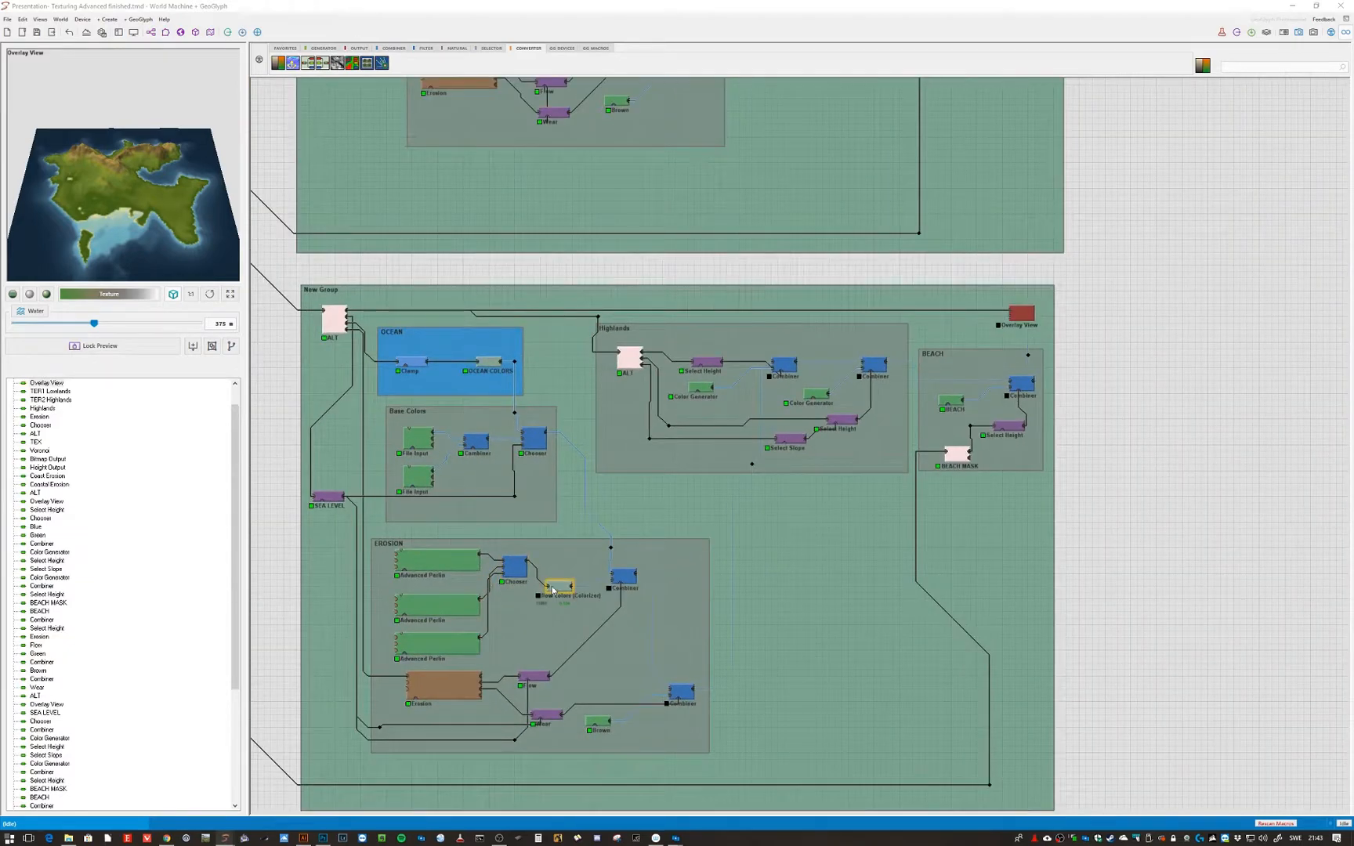
left_click(554, 589)
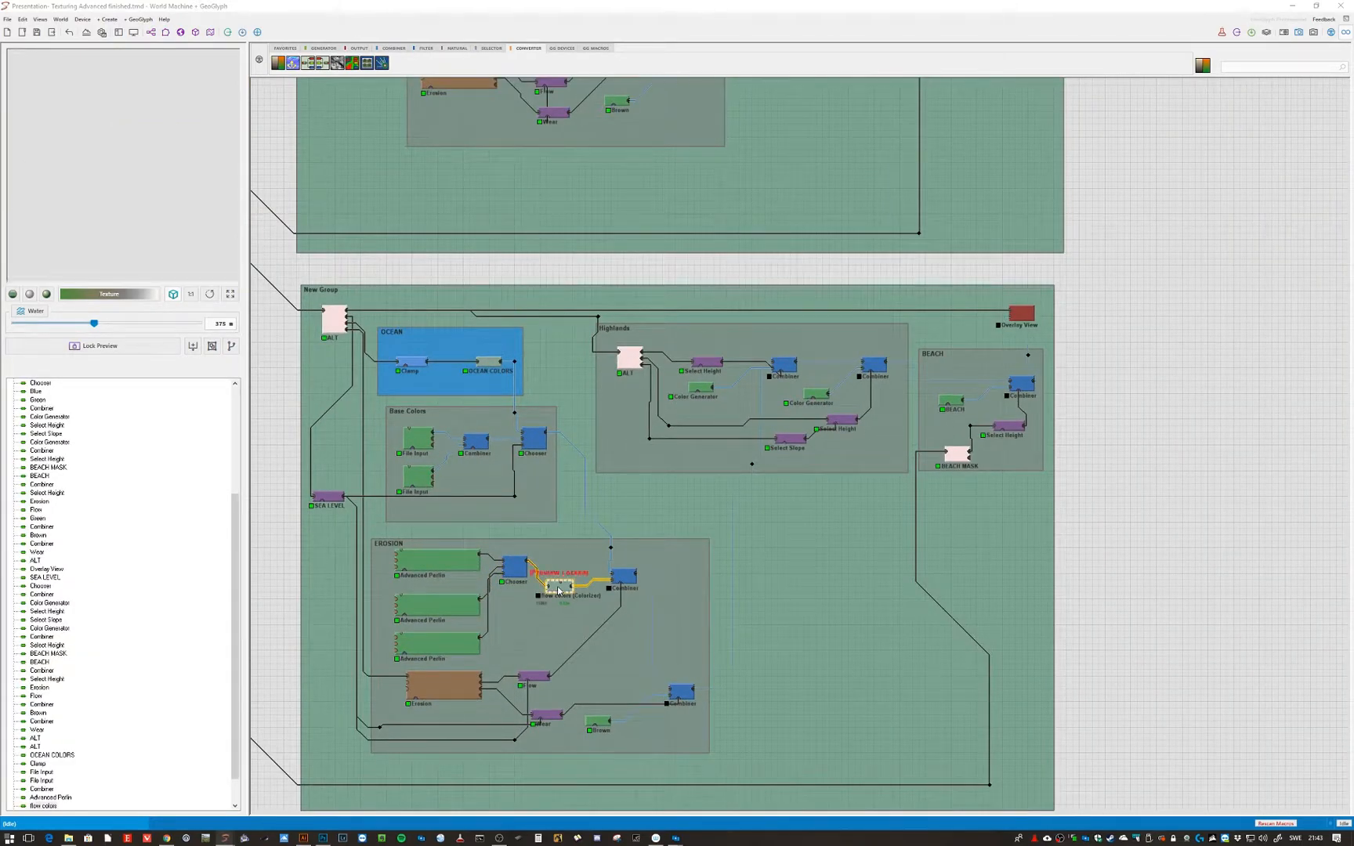
left_click(1015, 315)
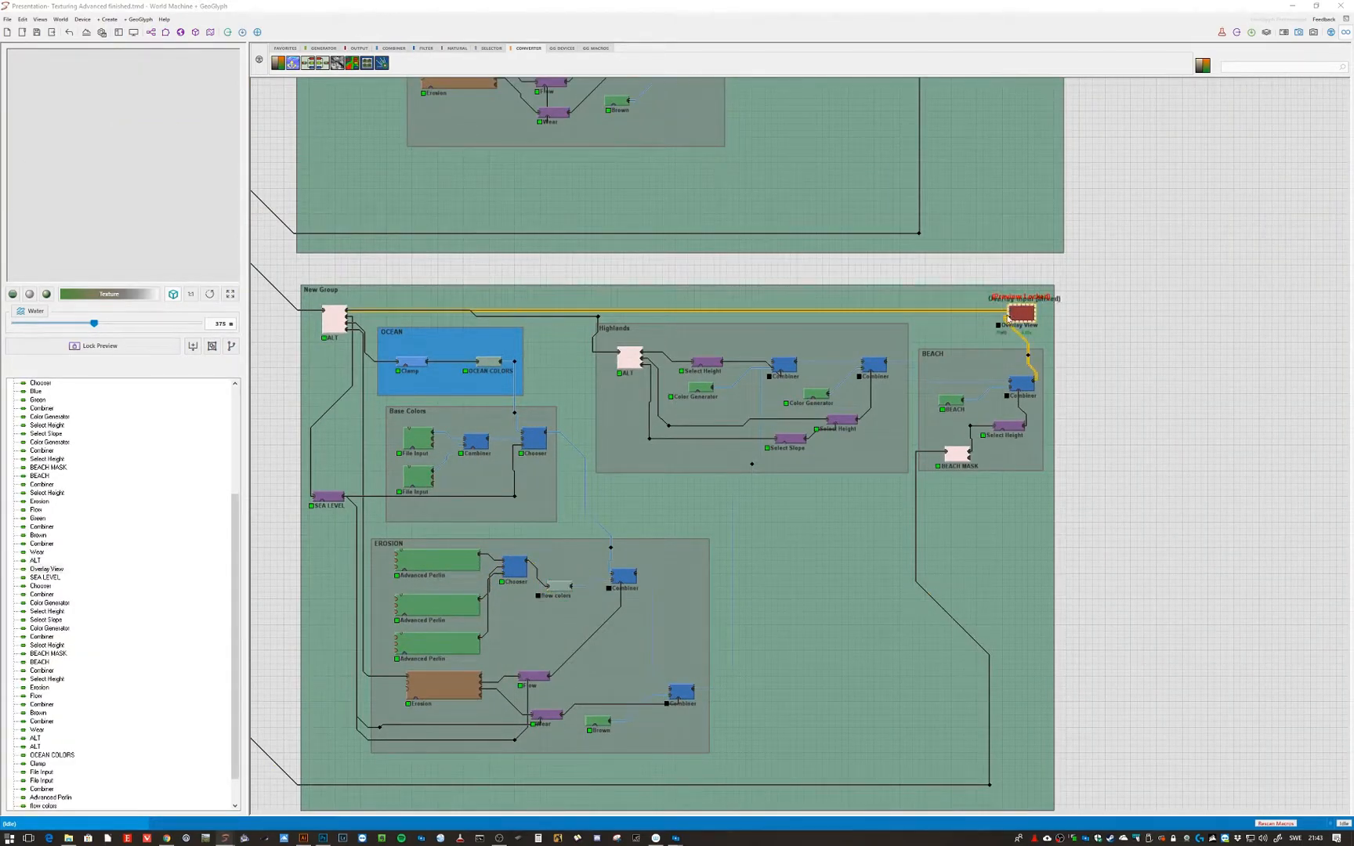
scroll(678, 431, "down", 4)
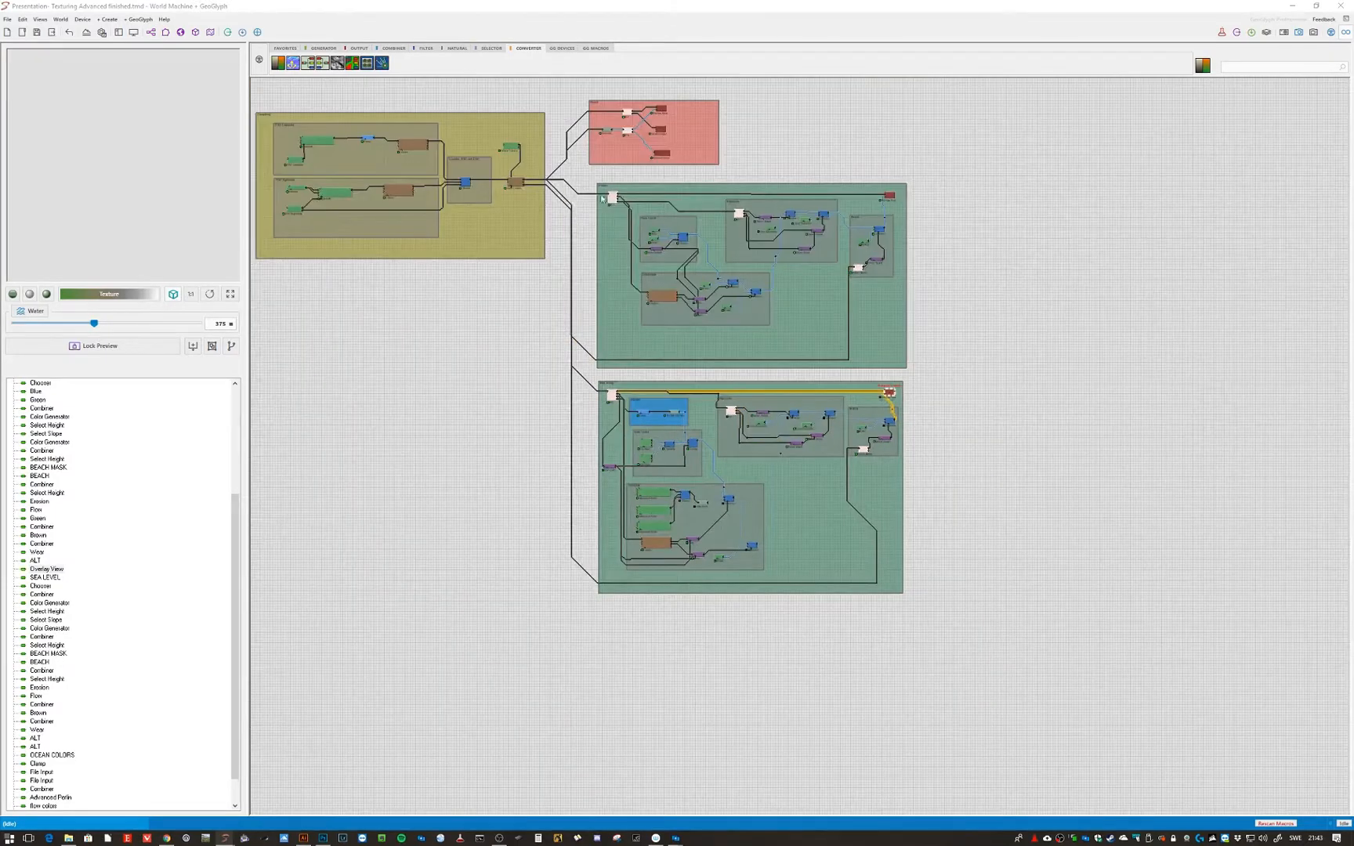
left_click(663, 110)
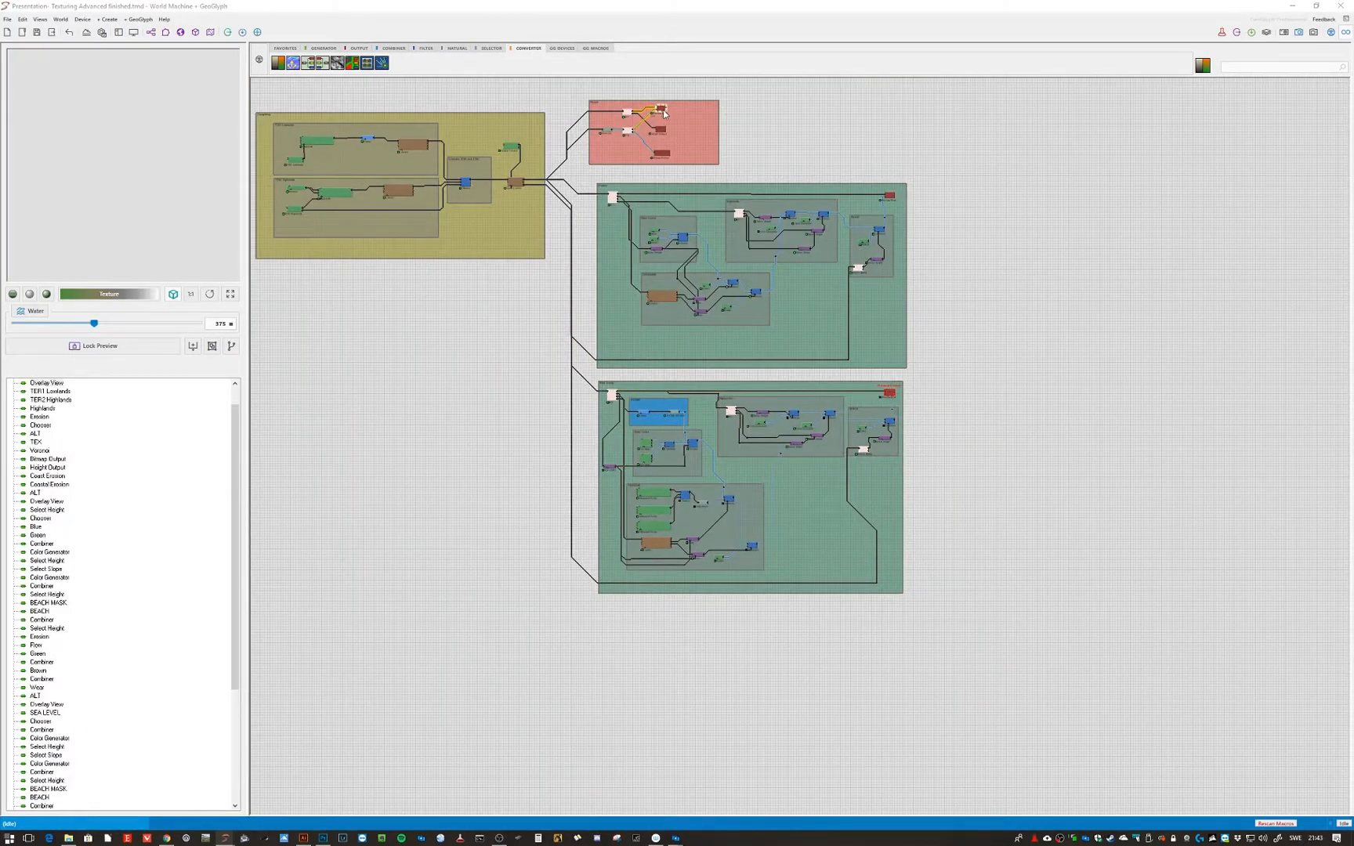
left_click(889, 394)
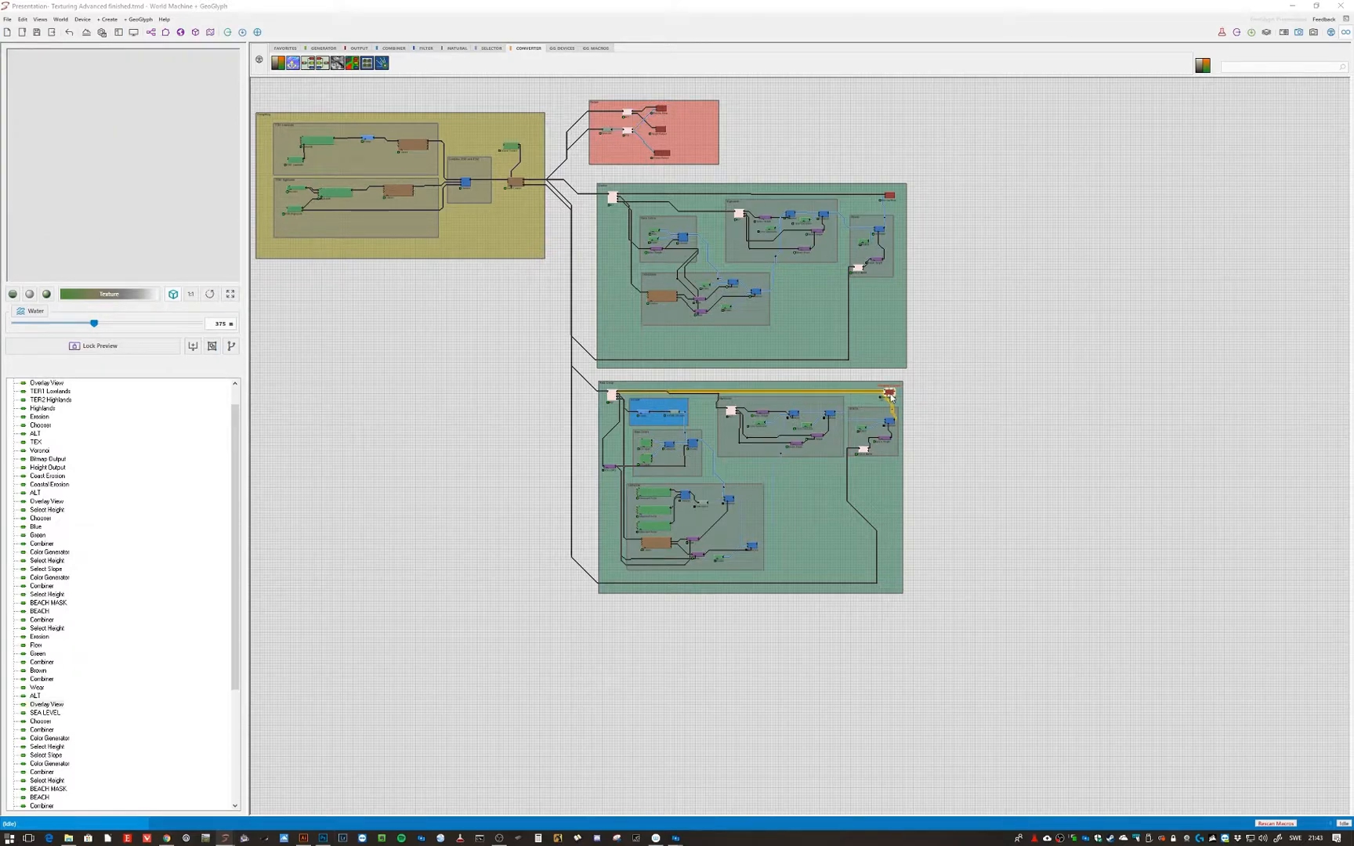
- Lock the preview on the OCEAN COLORS node in the OCEAN group
scroll(615, 474, "up", 3)
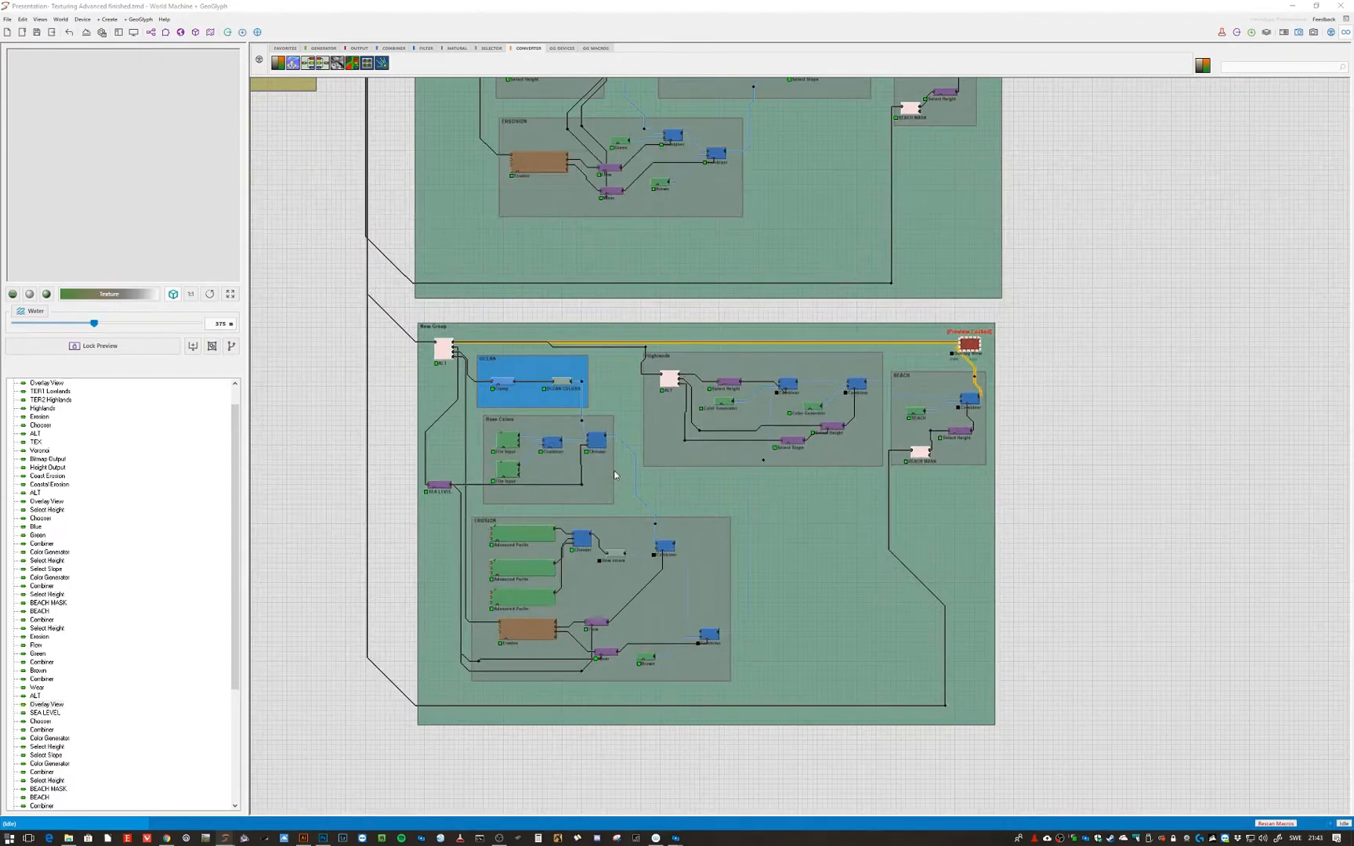
left_click(562, 383)
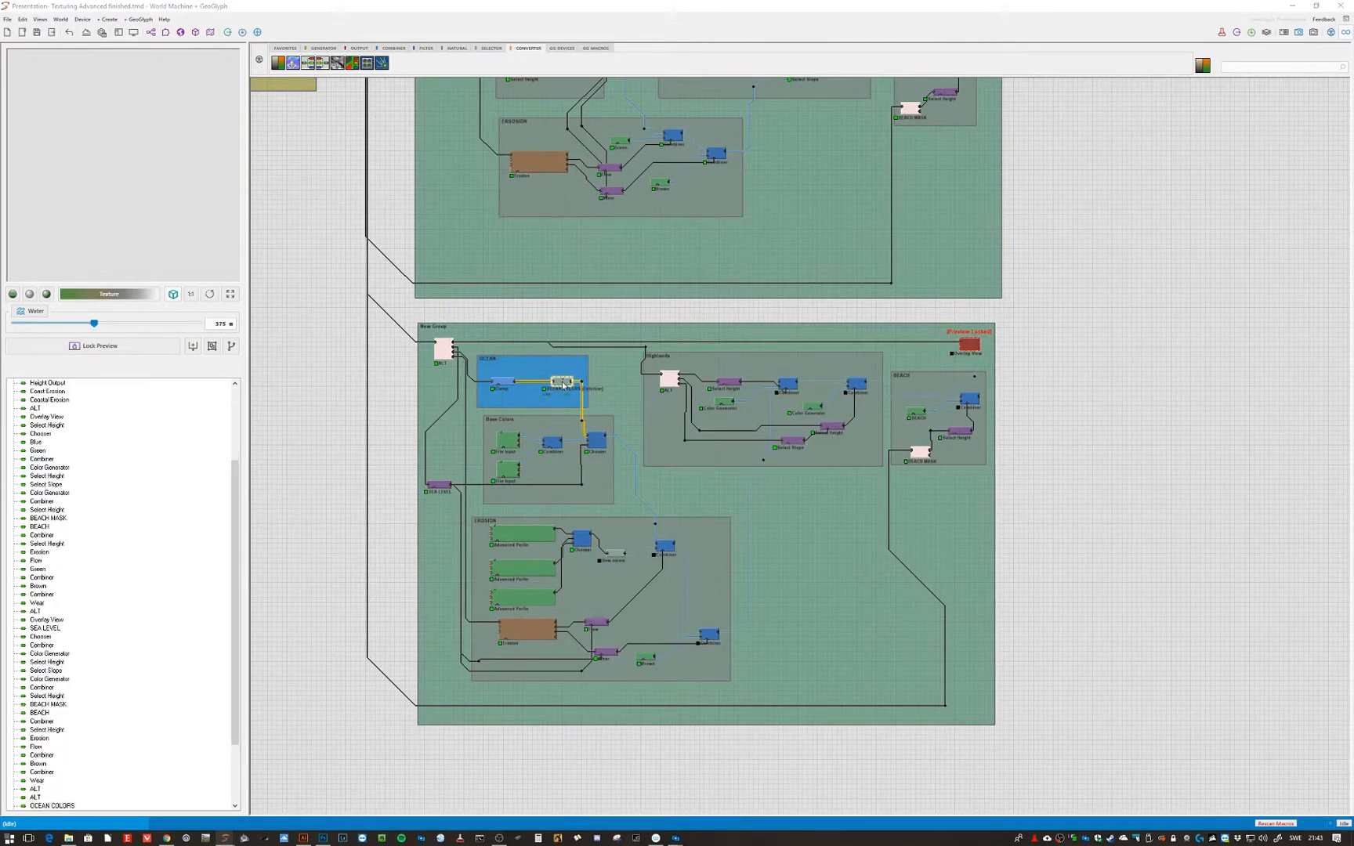
- Review the flow colors Colorize gradient in the EROSION group, then lock the preview on the Overlay View node
left_click(595, 441)
left_click(665, 545)
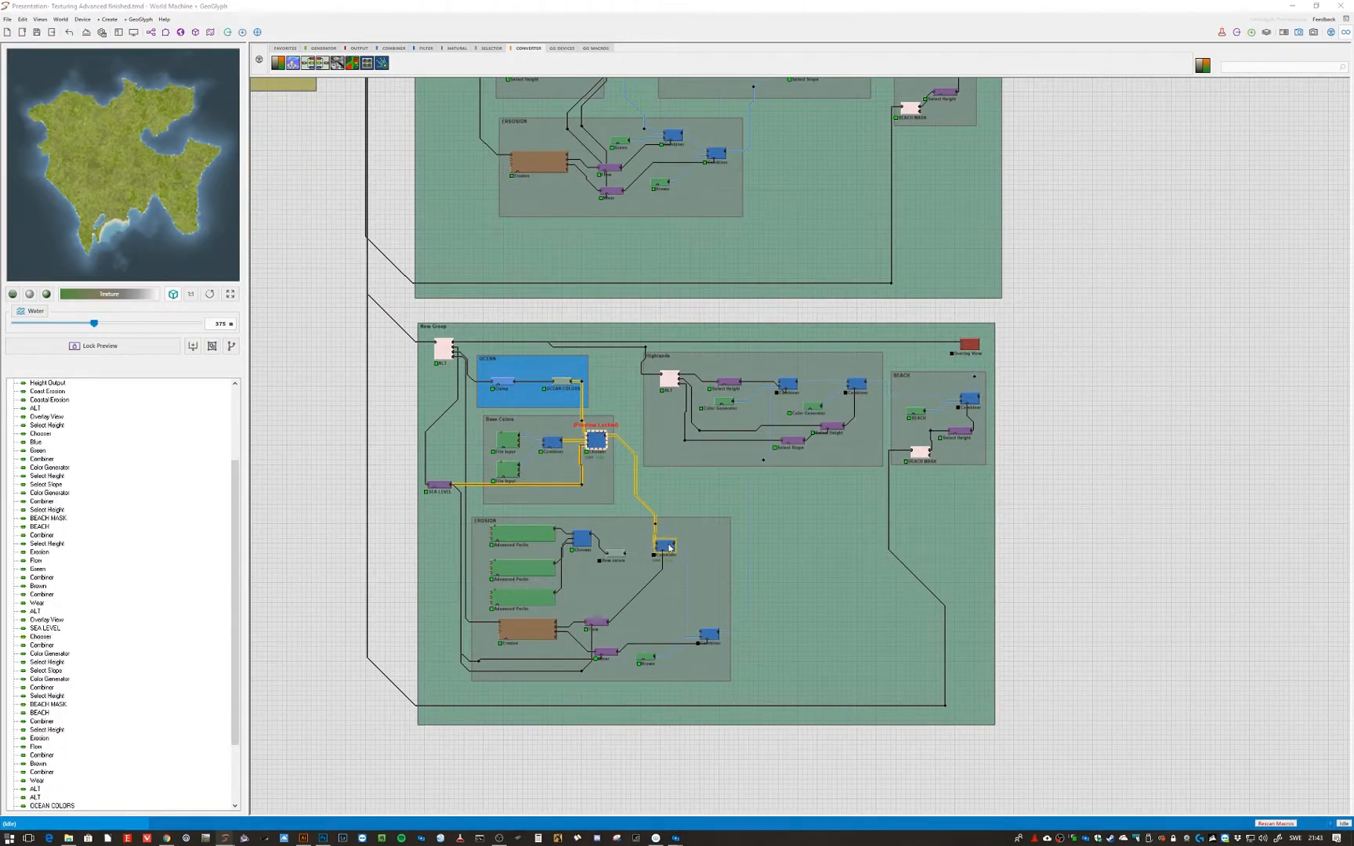
double_click(615, 554)
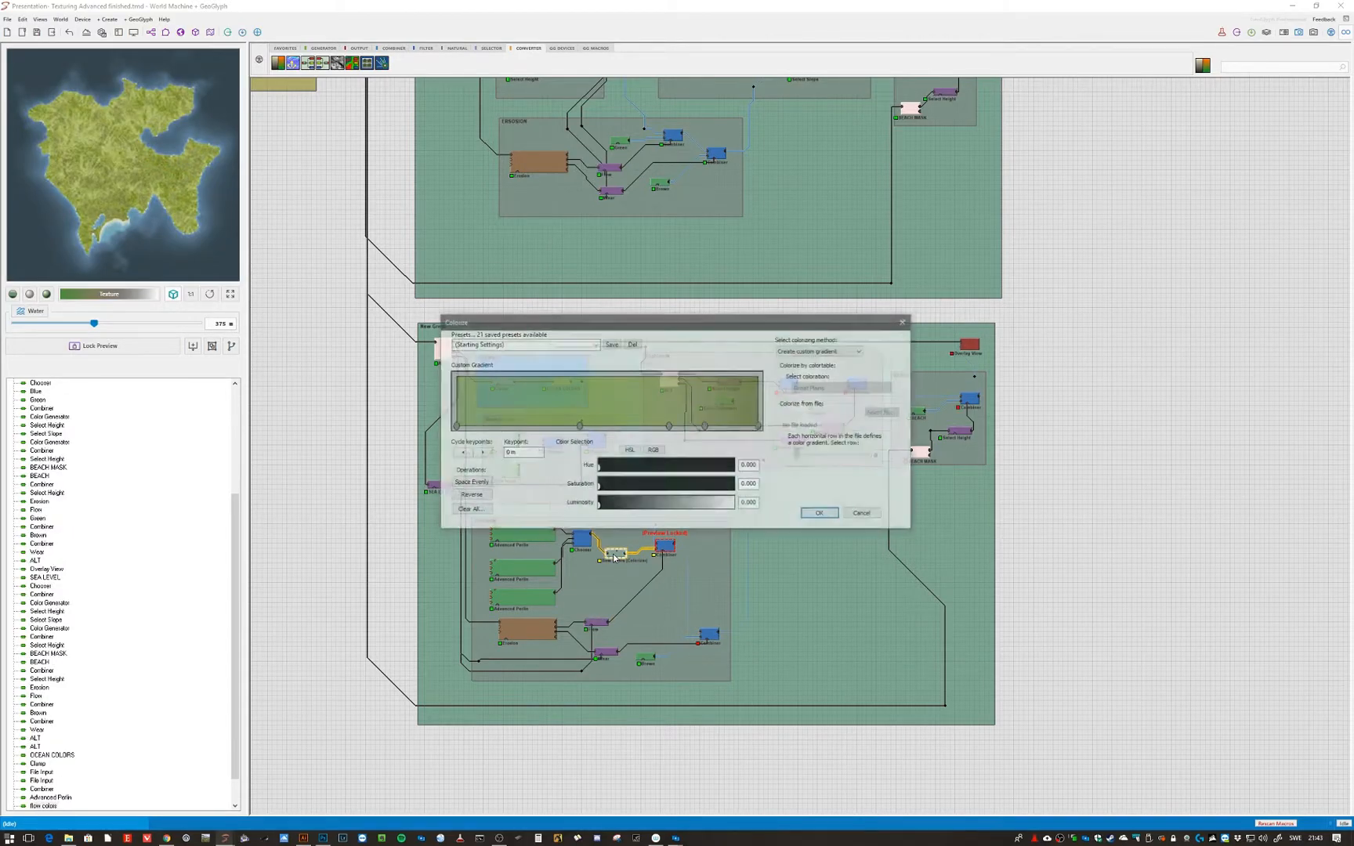
left_click(819, 514)
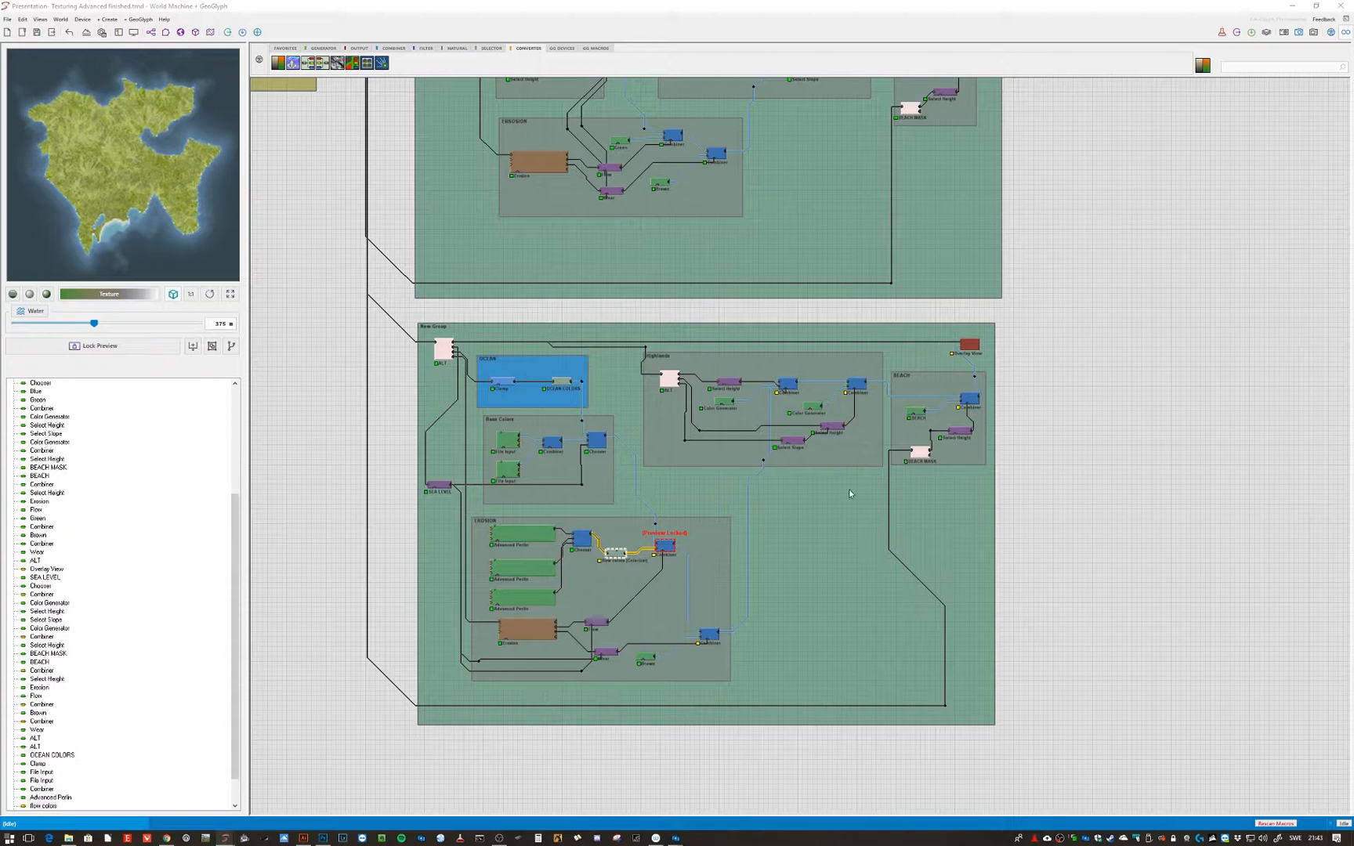
left_click(969, 344)
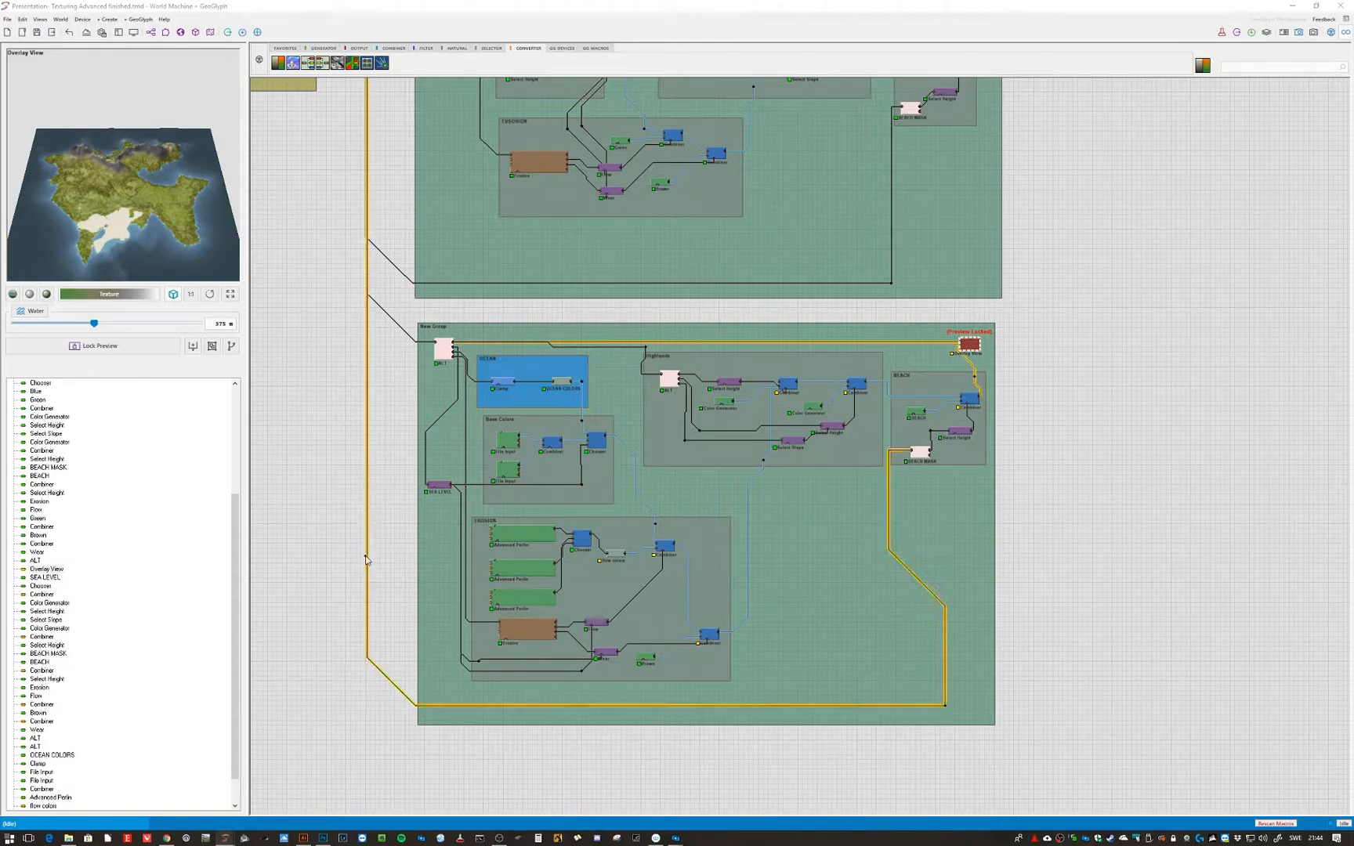
- Lock the preview on the flow colors Colorize node in the EROSION group
scroll(397, 577, "up", 2)
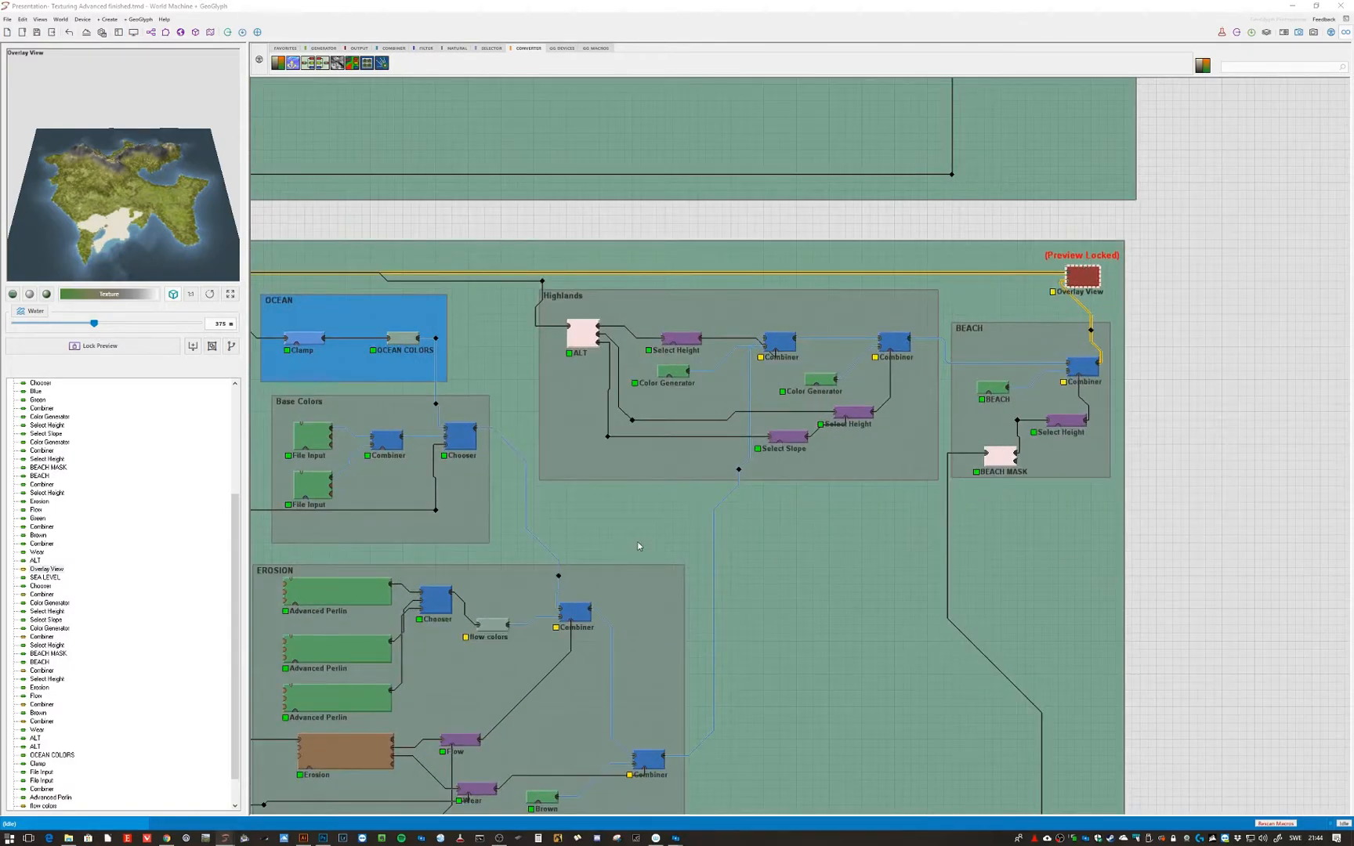
middle_click_drag(637, 542, 872, 397)
left_click(678, 531)
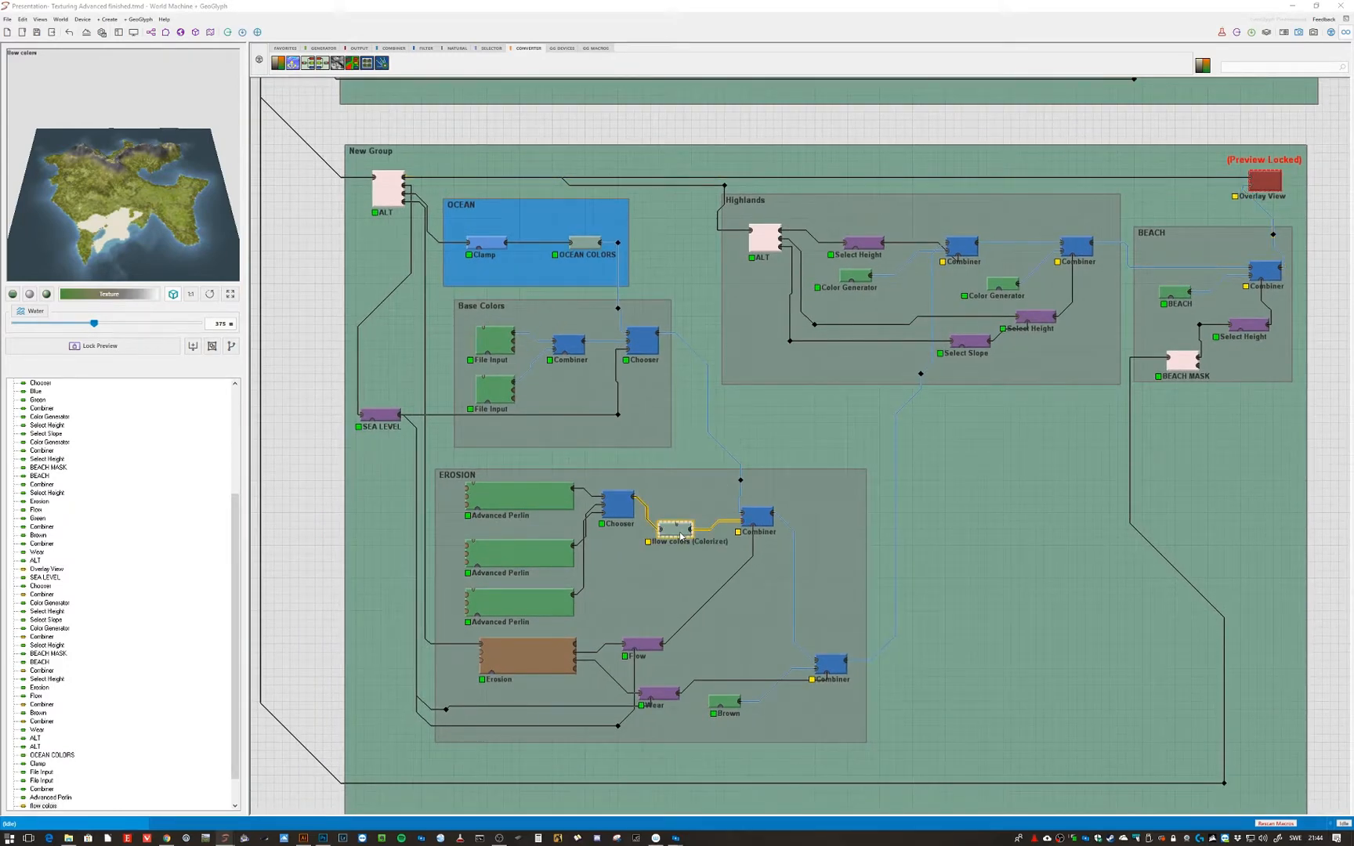
key("ctrl+f")
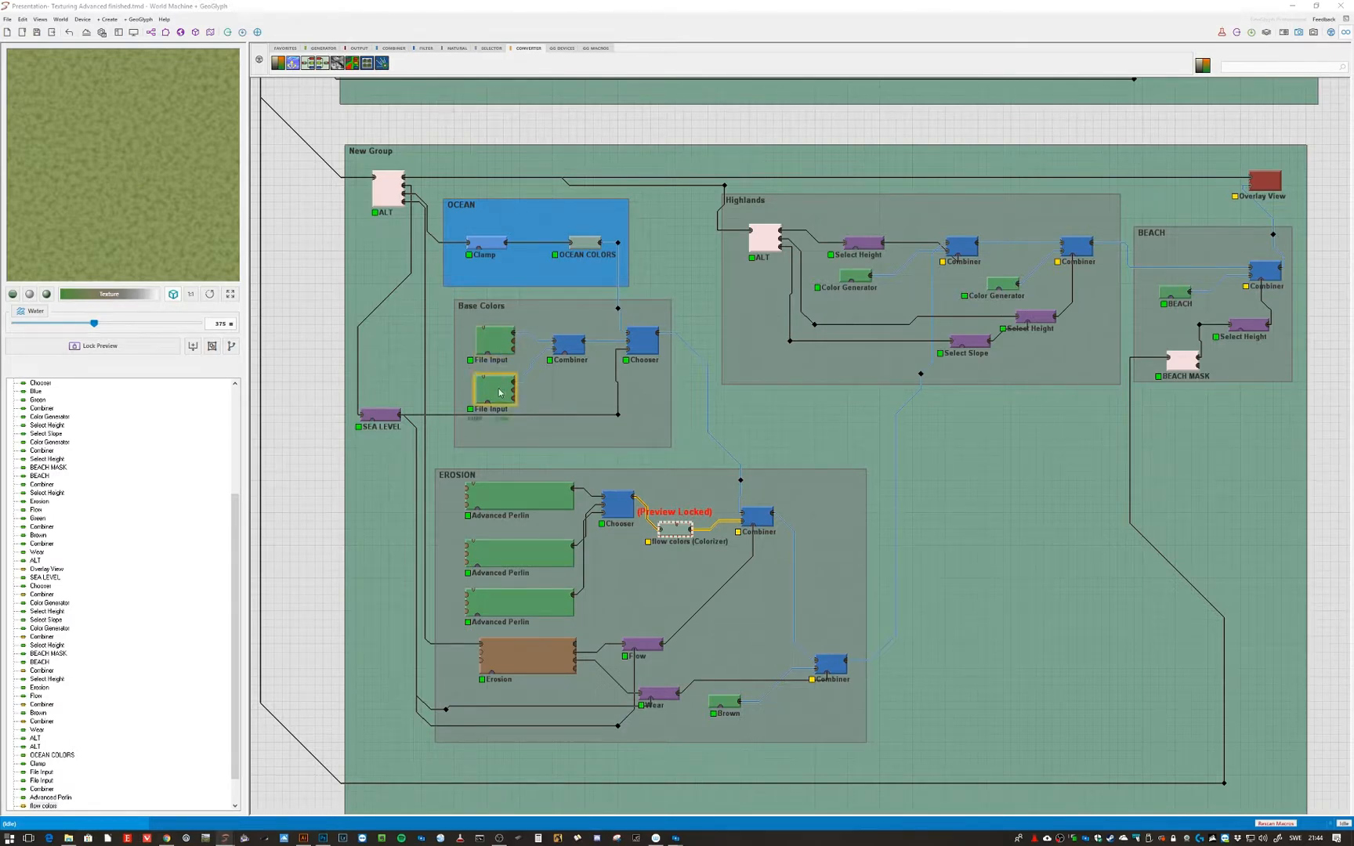
- Inspect the settings of the first two Advanced Perlin generators in the EROSION group without changing them
left_click(494, 339)
double_click(521, 496)
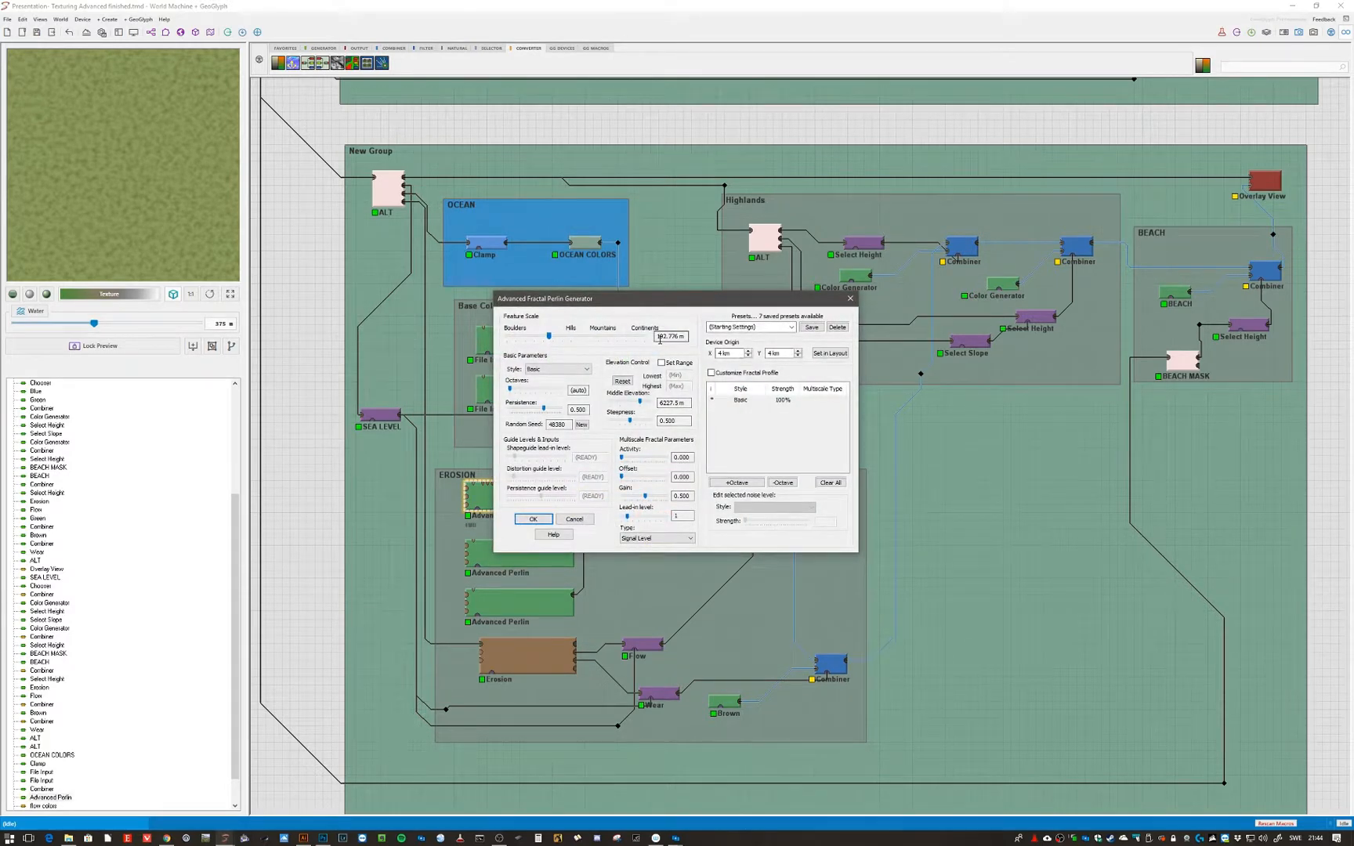
left_click(576, 519)
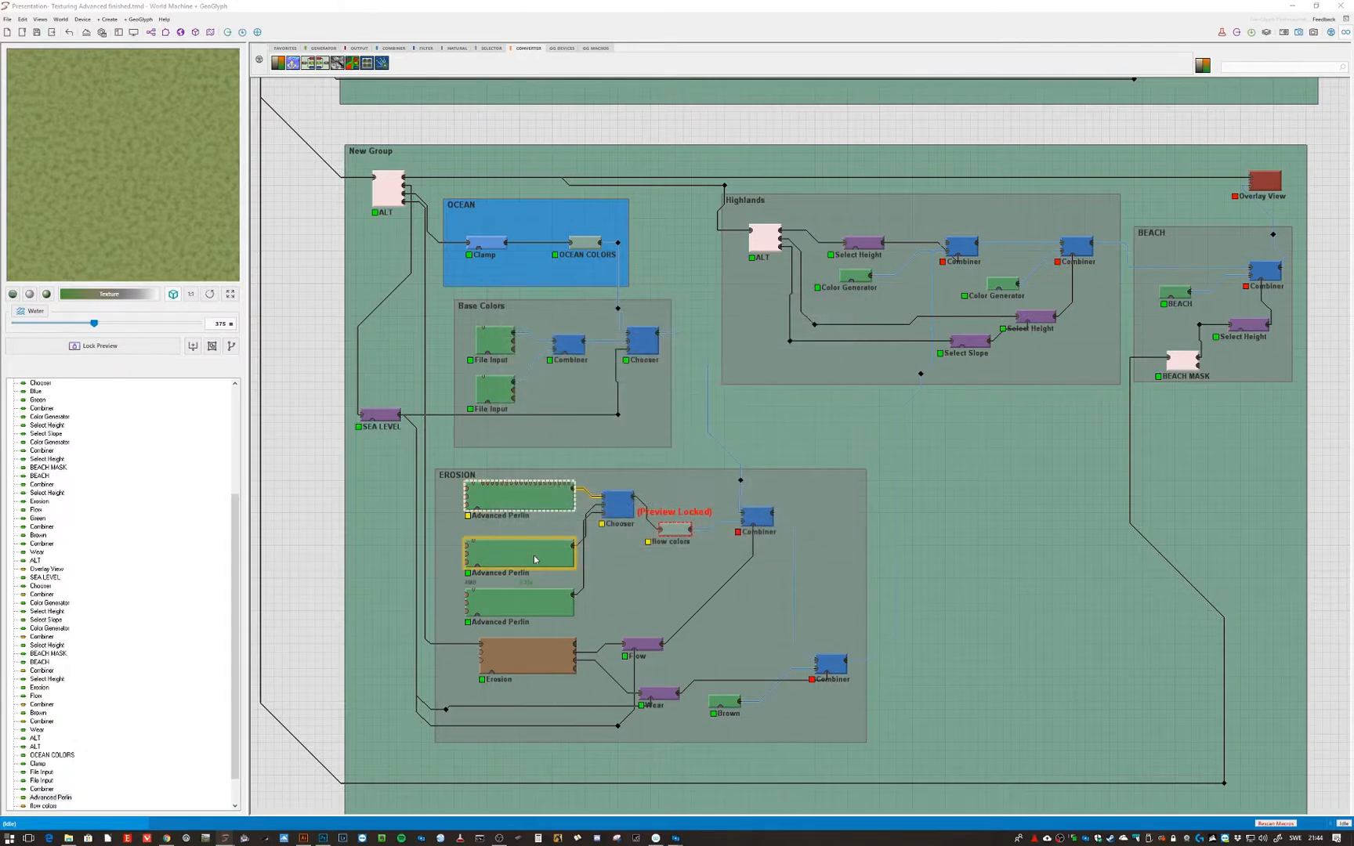
double_click(536, 559)
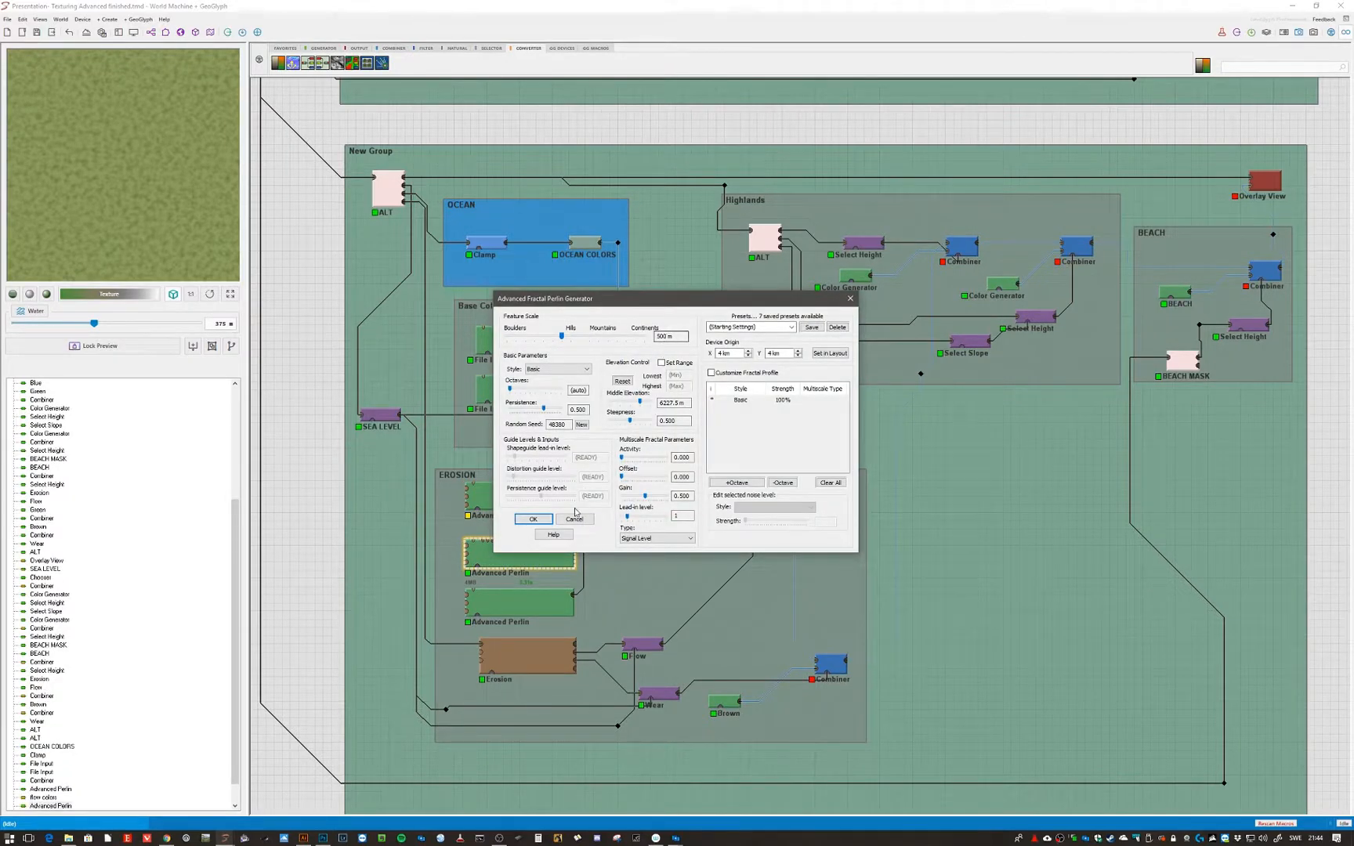
left_click(573, 519)
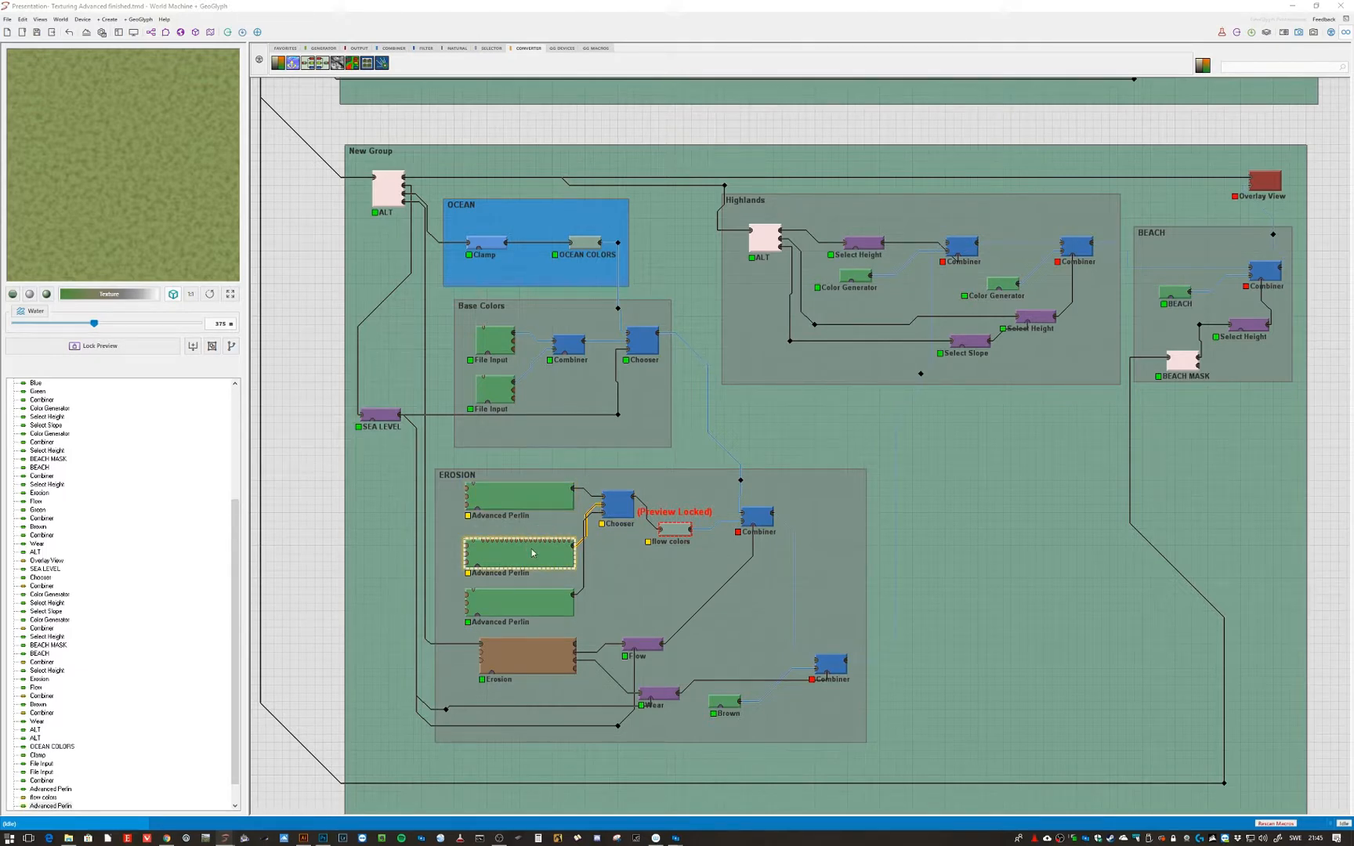
- Adjust the third Advanced Perlin generator's feature scale, middle elevation and steepness sliders in the EROSION group
left_click(536, 605)
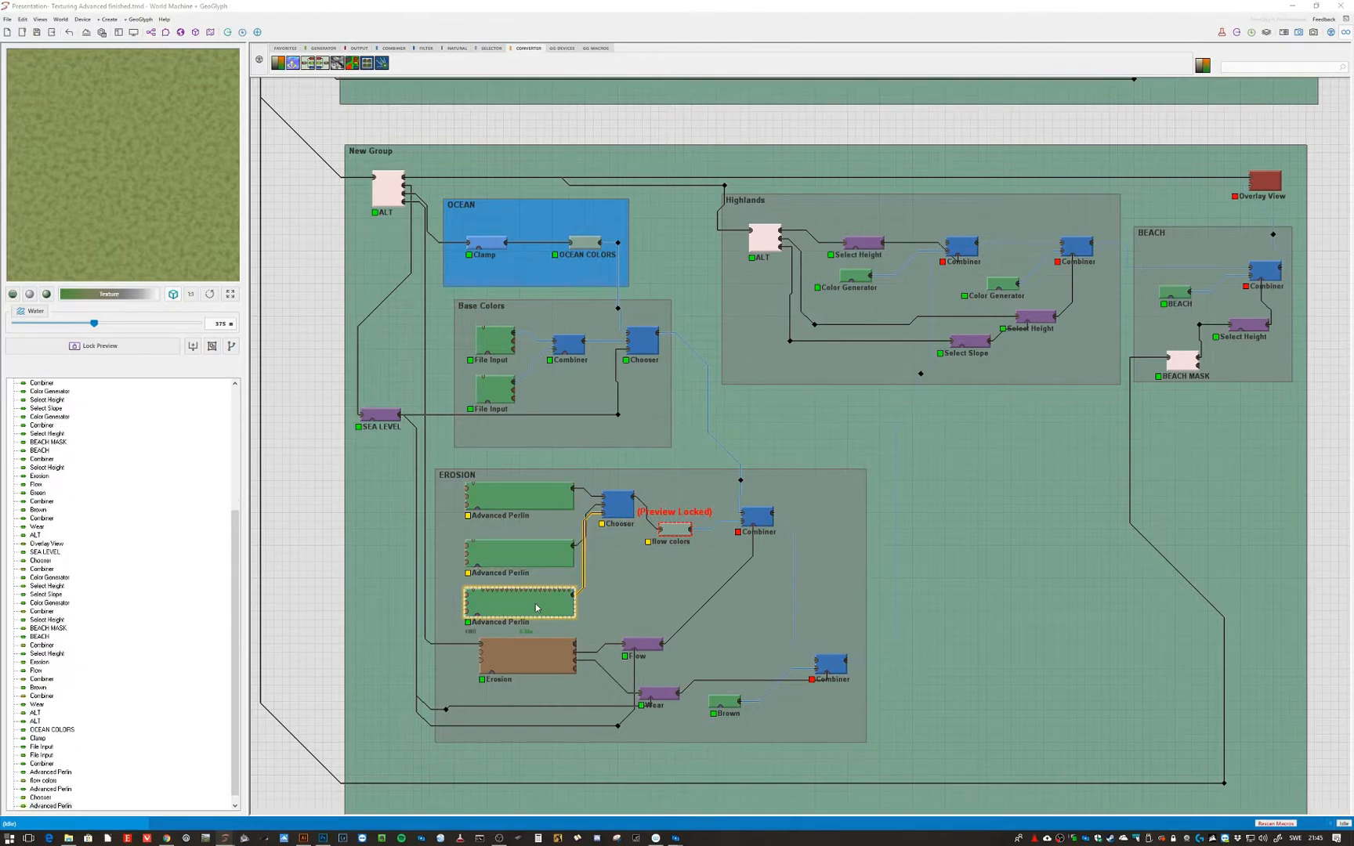
double_click(536, 607)
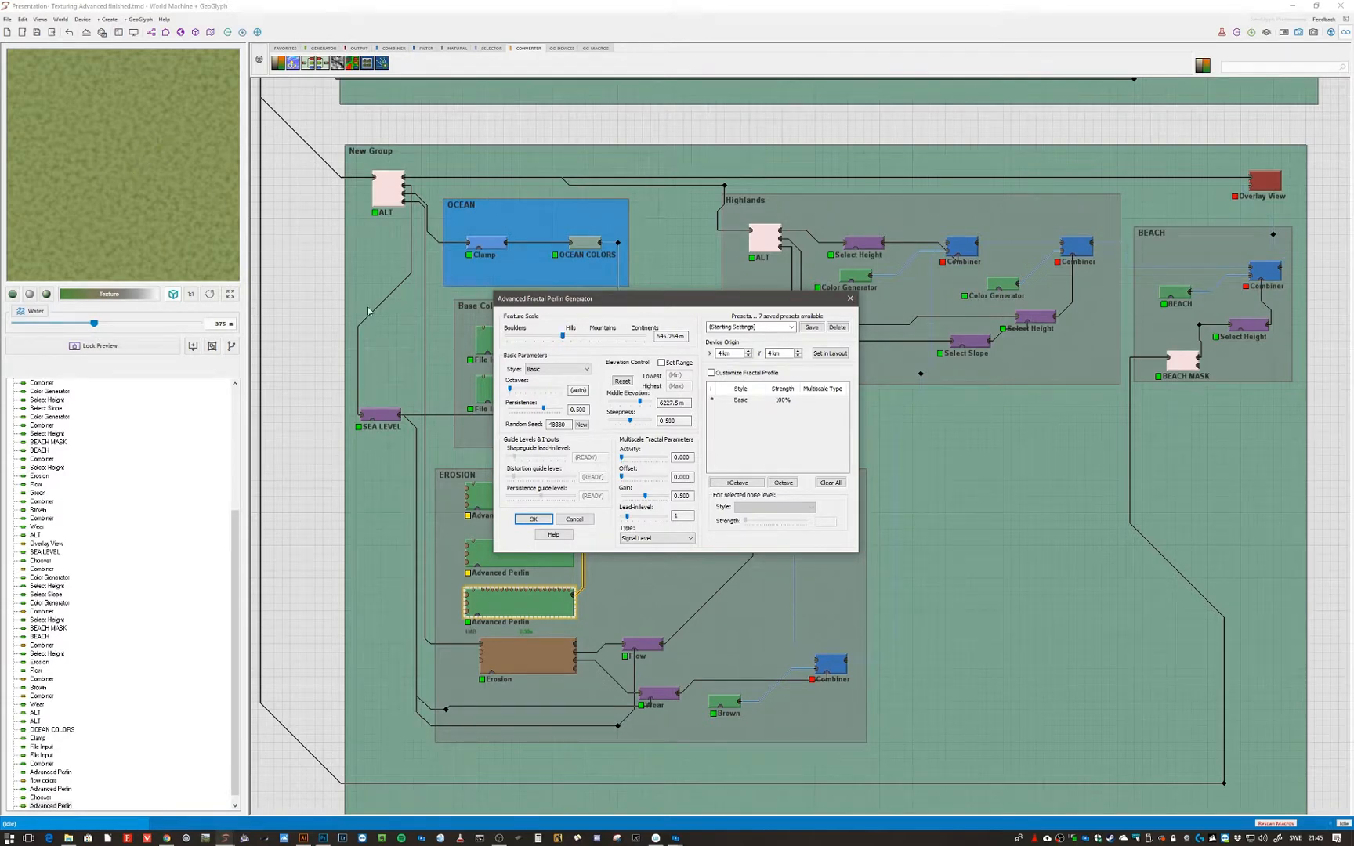
mouse_move(563, 336)
left_mouse_down()
mouse_move(603, 342)
mouse_move(533, 342)
mouse_move(565, 343)
left_mouse_up()
left_click(569, 519)
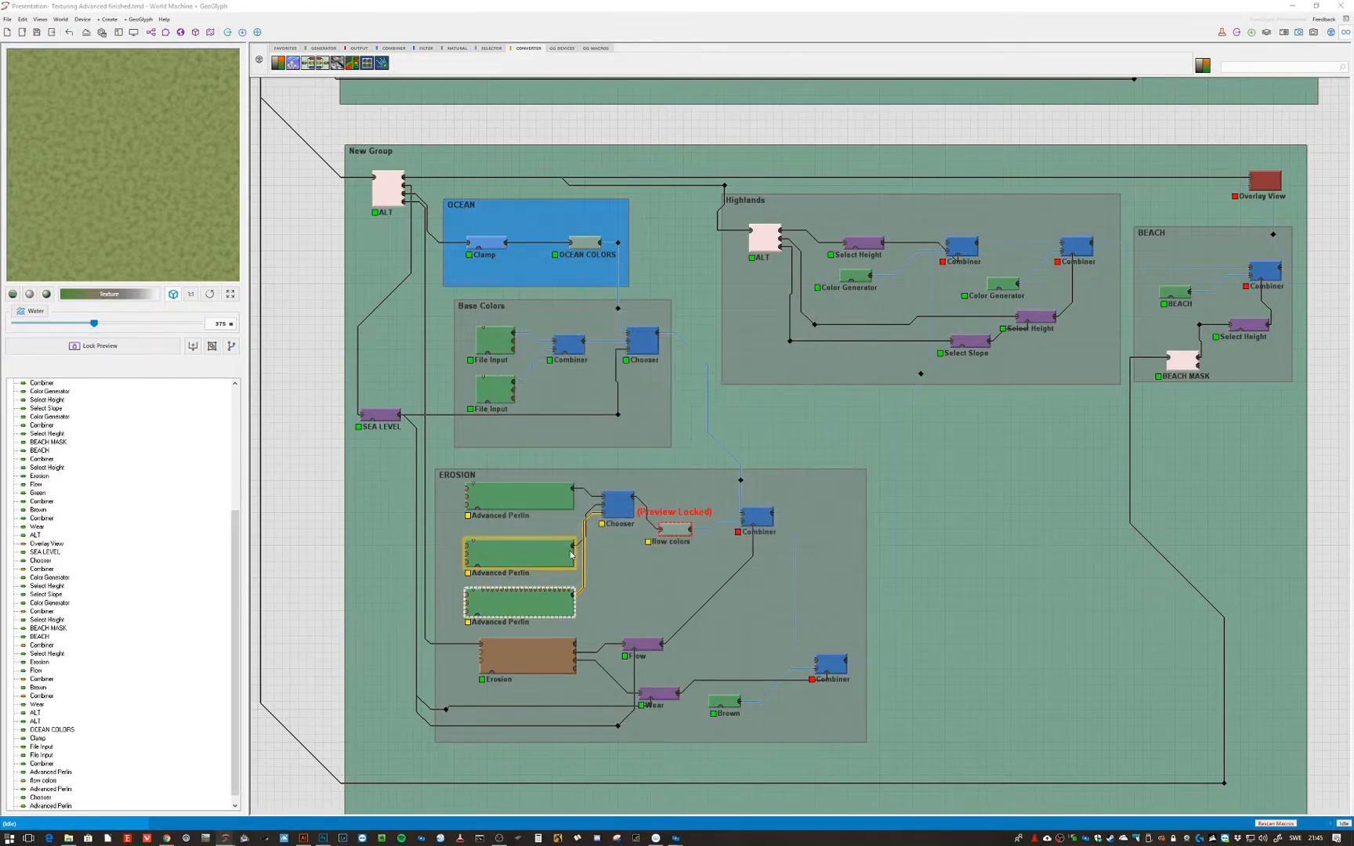
left_click(561, 586)
double_click(557, 601)
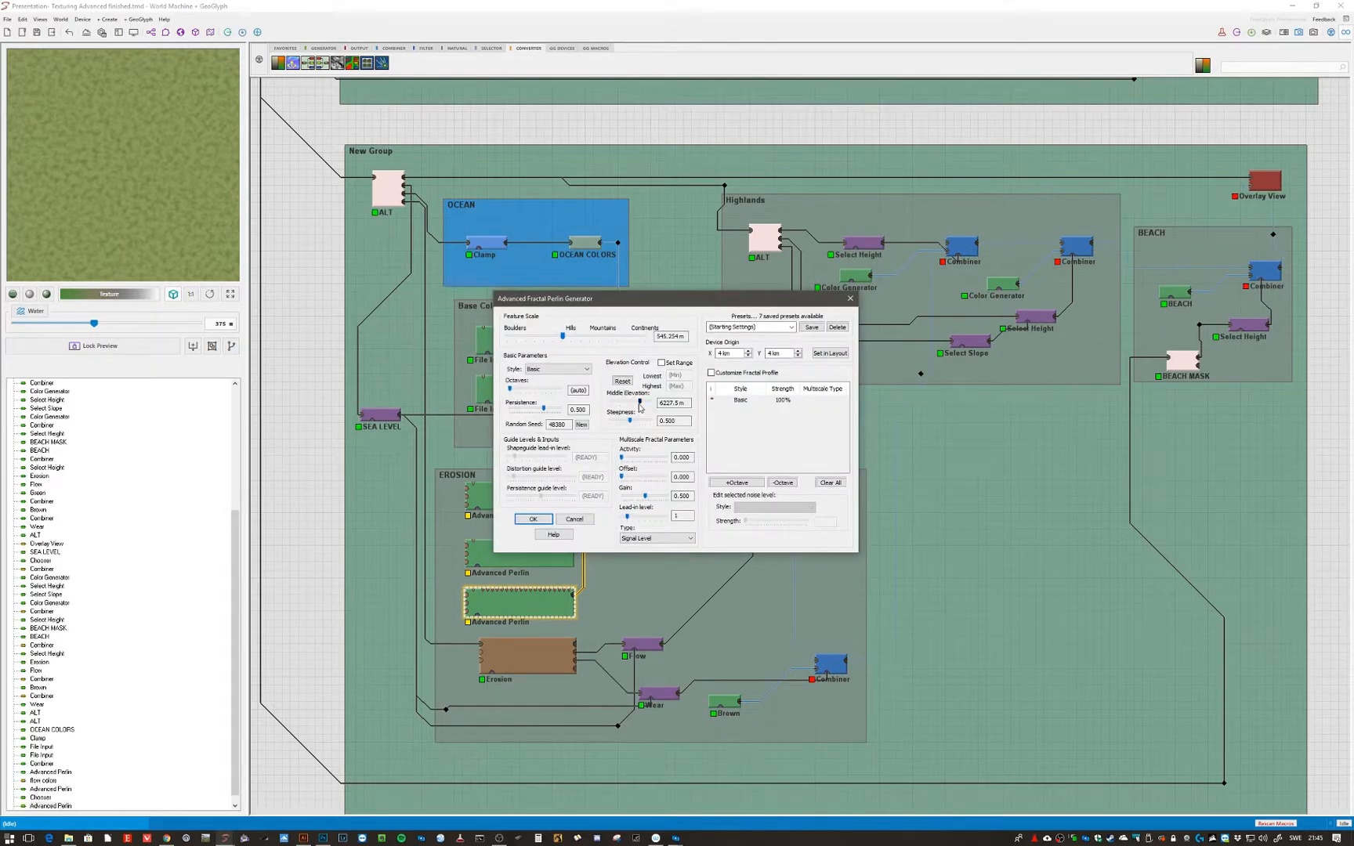
mouse_move(638, 402)
left_mouse_down()
mouse_move(619, 402)
mouse_move(649, 422)
mouse_move(635, 420)
left_mouse_up()
mouse_move(562, 336)
left_mouse_down()
mouse_move(571, 343)
mouse_move(554, 342)
left_mouse_up()
mouse_move(626, 405)
left_mouse_down()
mouse_move(652, 410)
mouse_move(638, 410)
left_mouse_up()
mouse_move(555, 340)
left_mouse_down()
mouse_move(586, 350)
mouse_move(546, 349)
left_mouse_up()
left_click(546, 519)
- Adjust the feature scale sliders of the first and second Advanced Perlin generators in the EROSION group
left_click(535, 501)
double_click(535, 501)
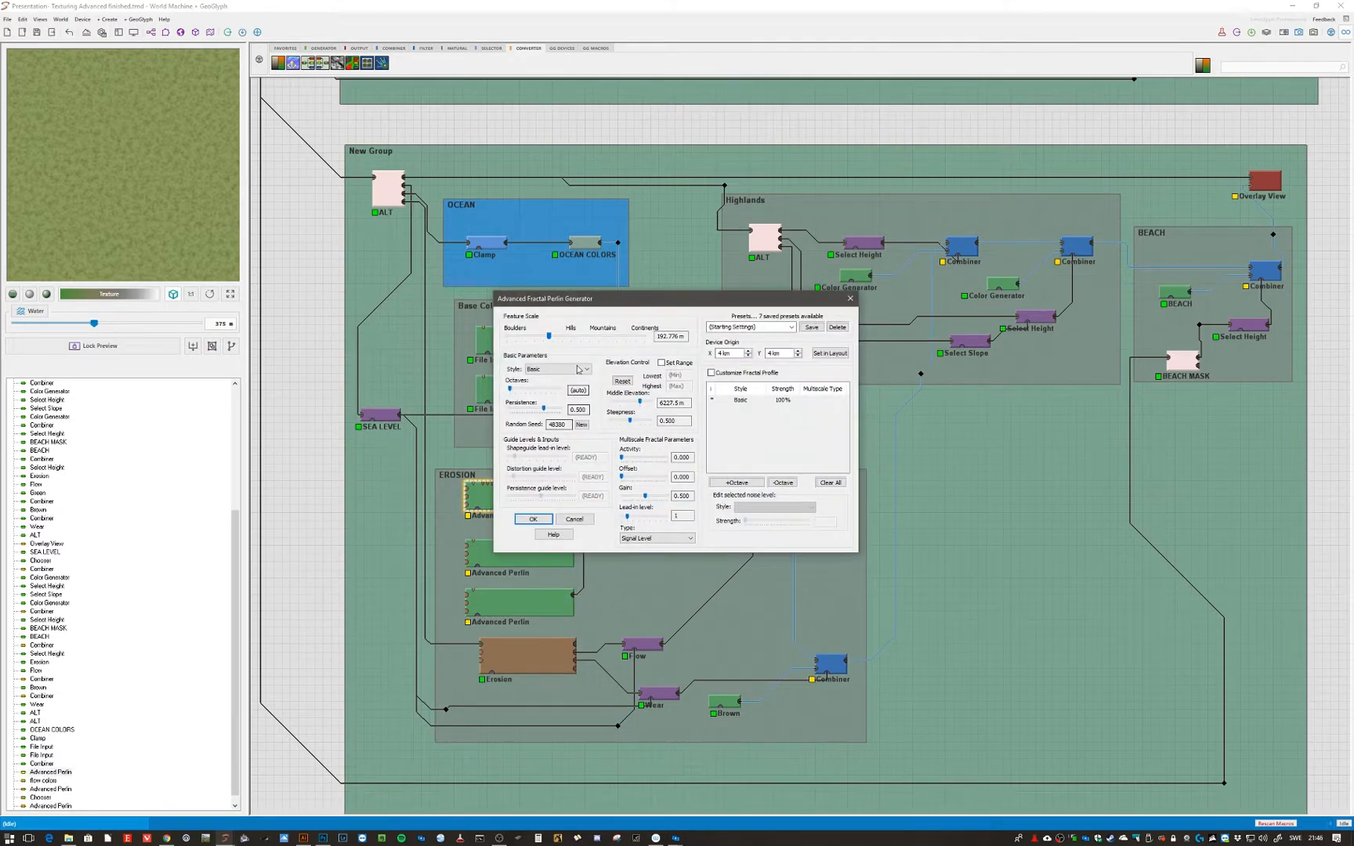
left_click_drag(549, 337, 569, 354)
left_click(533, 519)
double_click(524, 556)
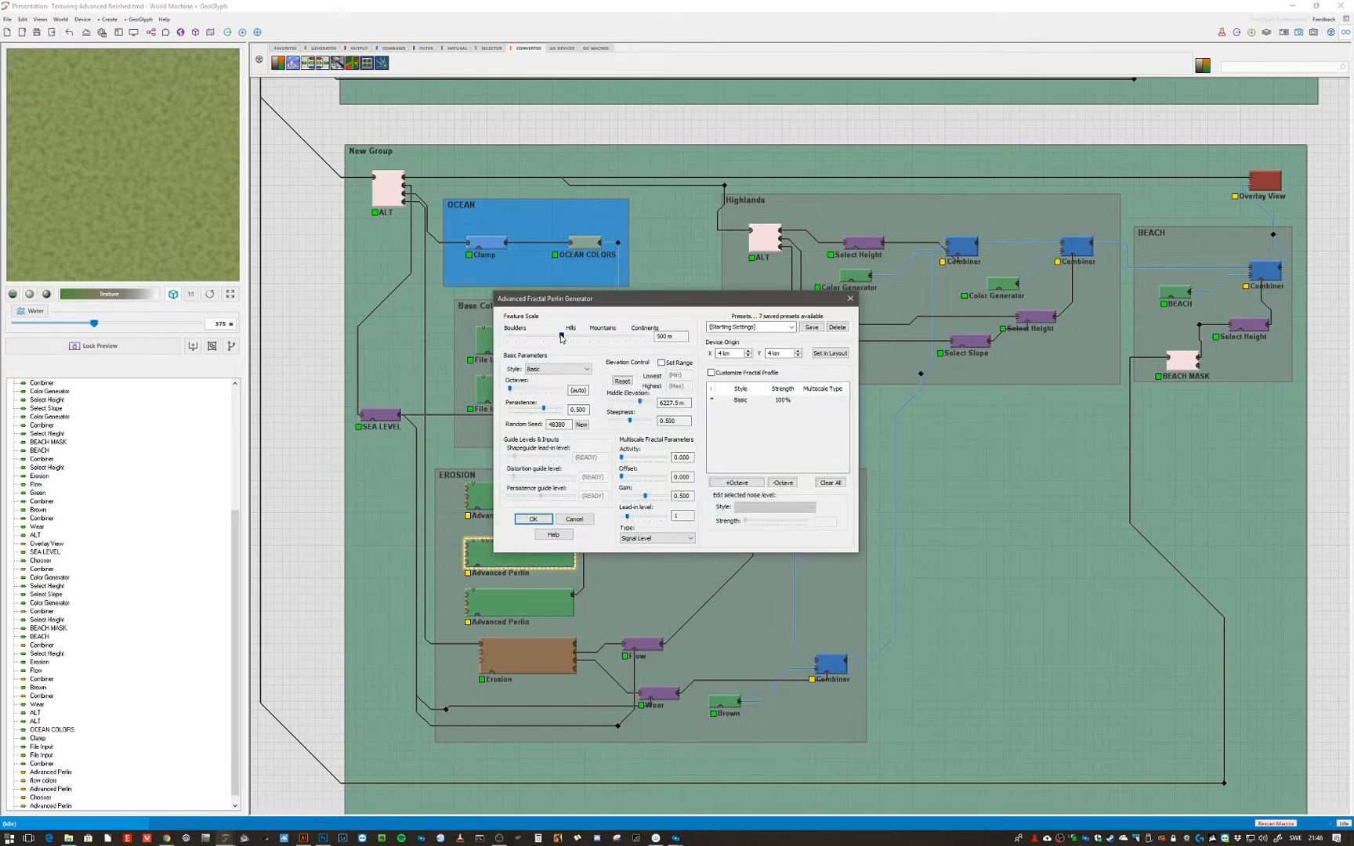
mouse_move(561, 337)
left_mouse_down()
mouse_move(588, 347)
mouse_move(560, 350)
left_mouse_up()
left_click(529, 519)
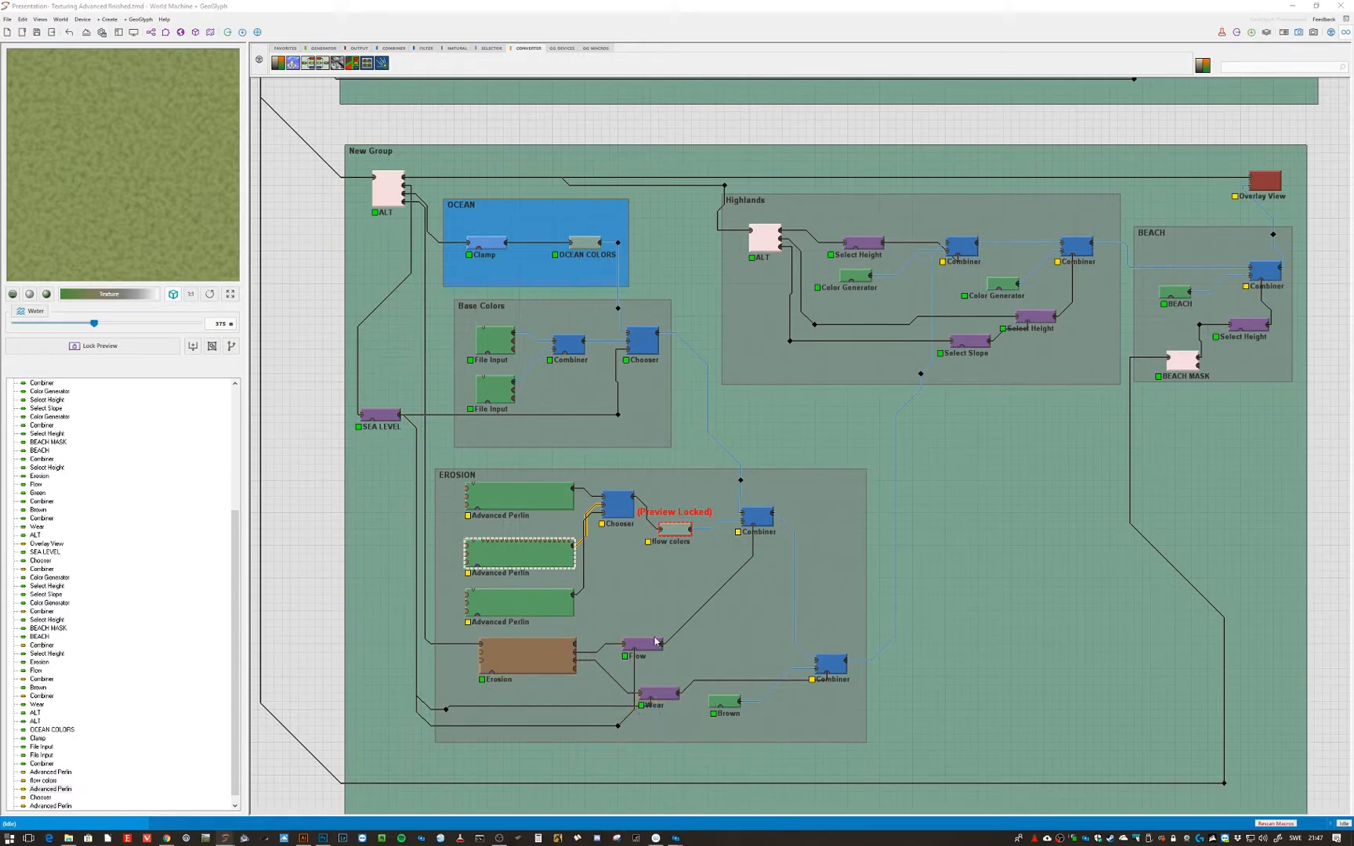
- Lock the preview on the EROSION group's upper Combiner and open the Brown Color Generator
left_click(762, 521)
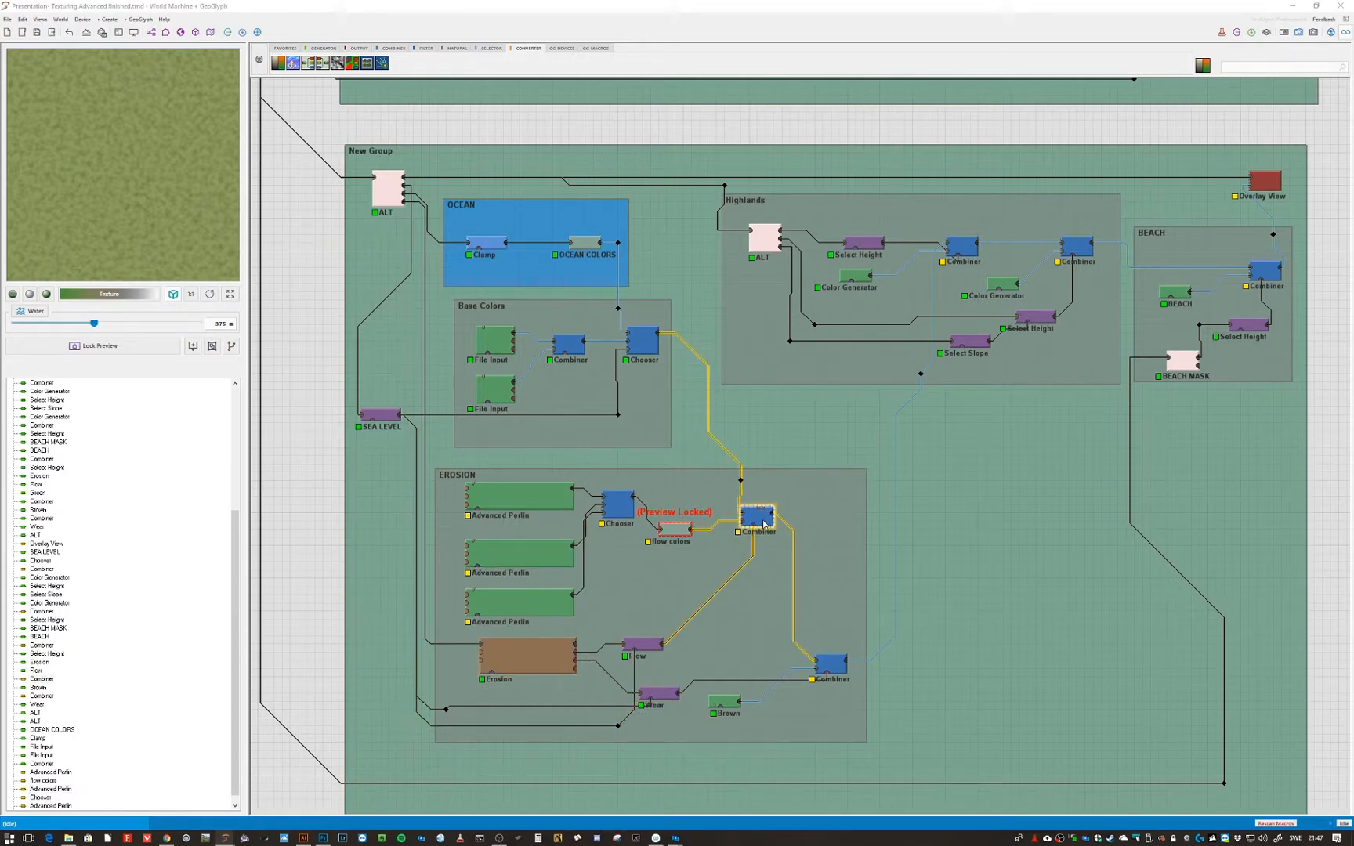
key("f")
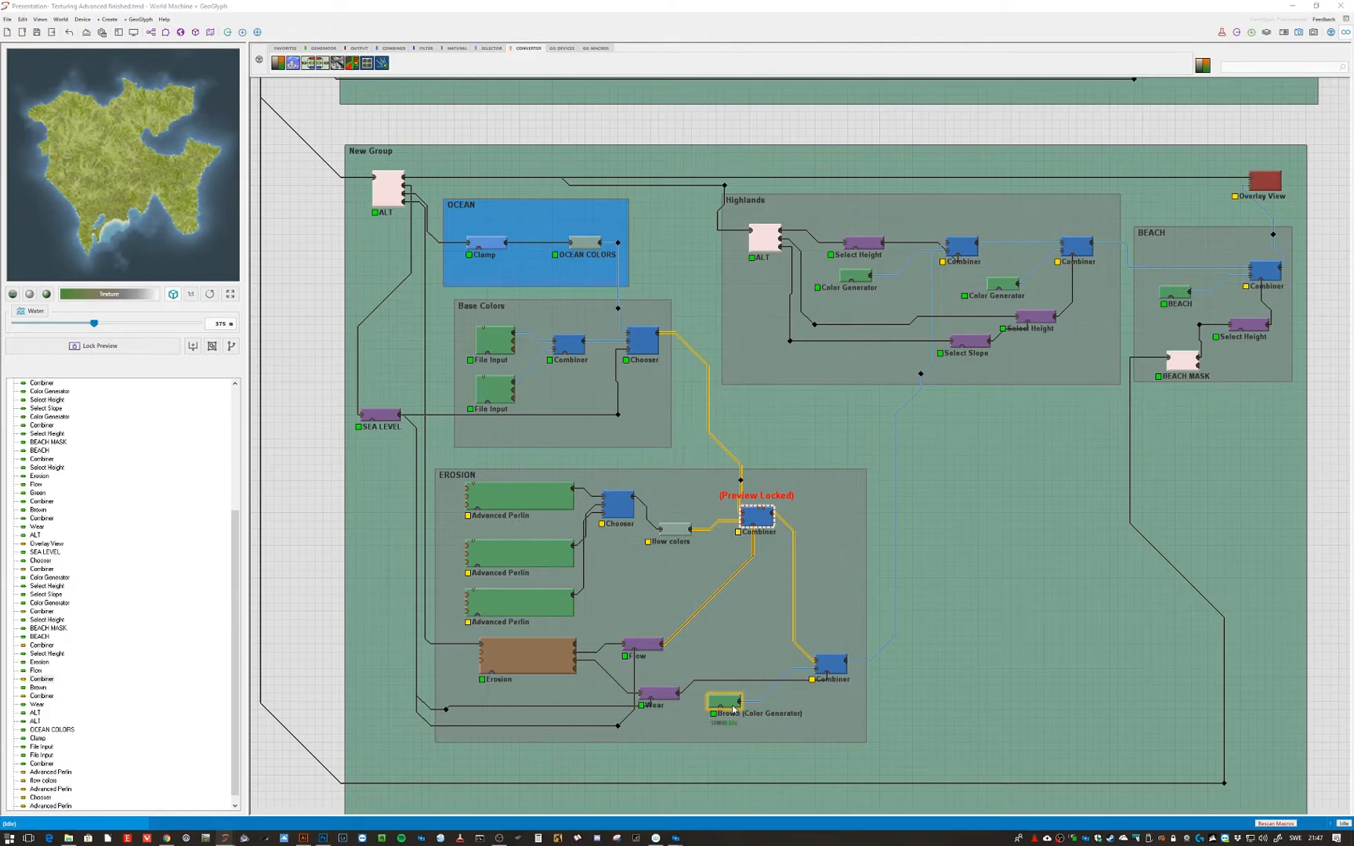
double_click(733, 709)
left_click(679, 449)
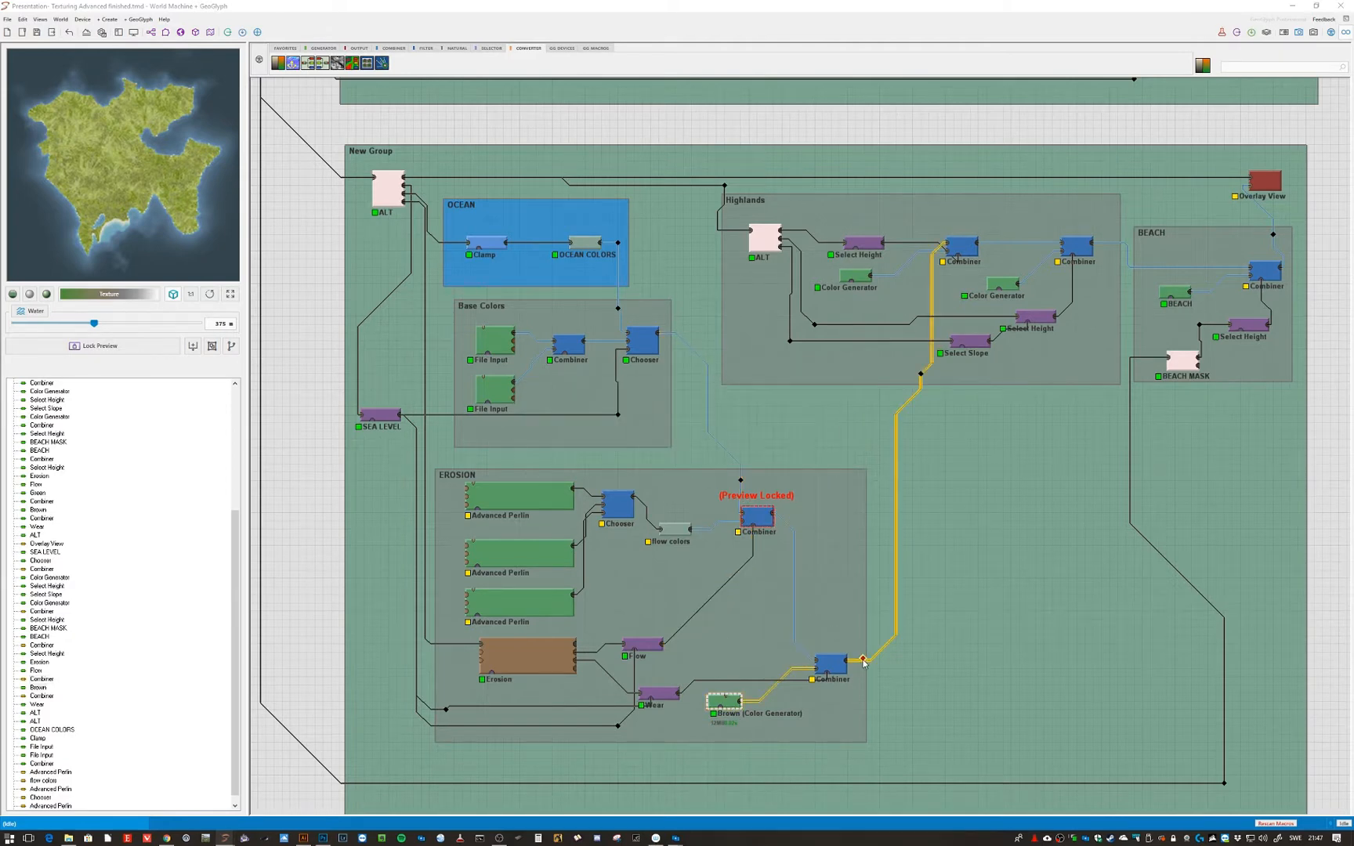
- Lock the preview on the lower EROSION Combiner and try setting its method to Average with a different strength
left_click(835, 671)
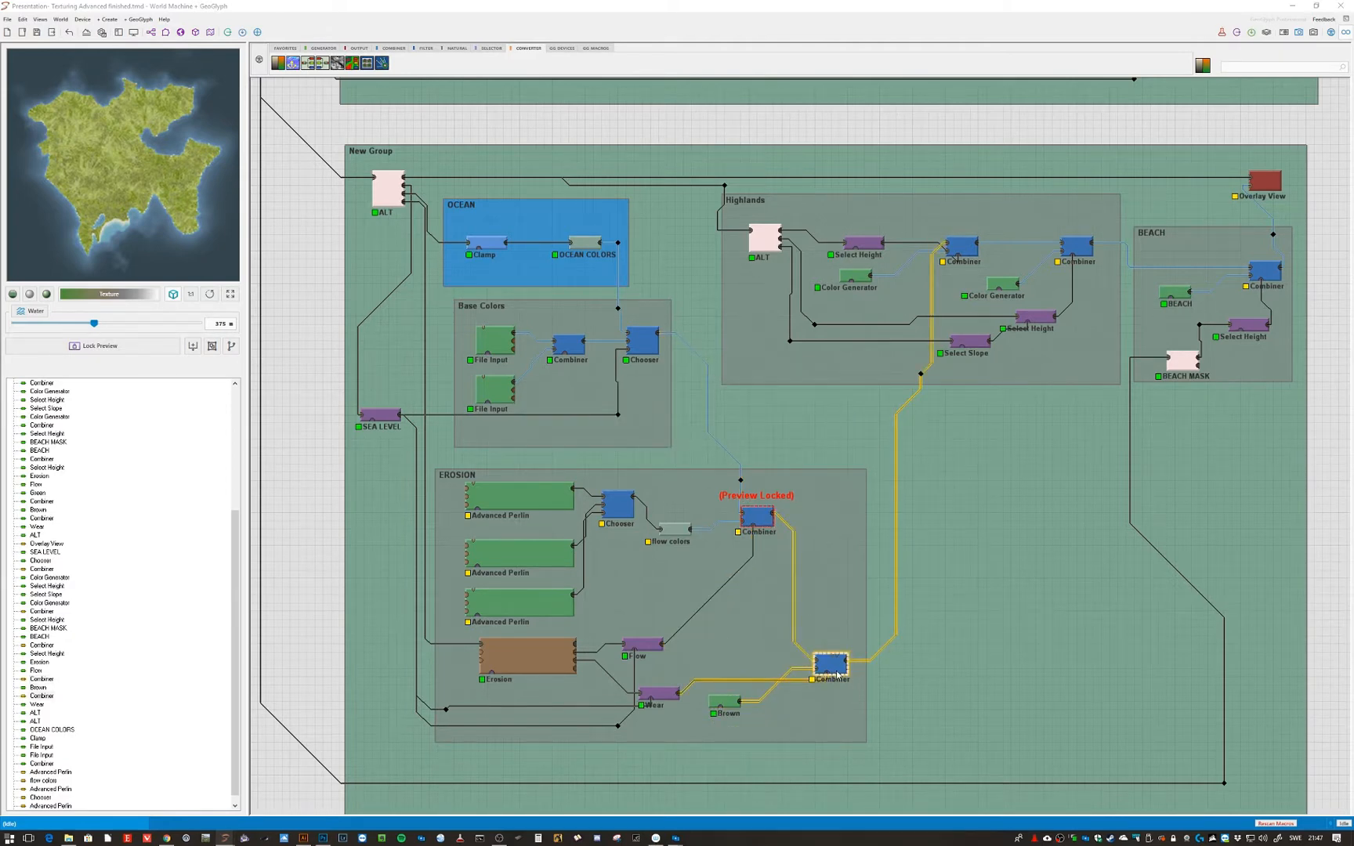
key("ctrl+f")
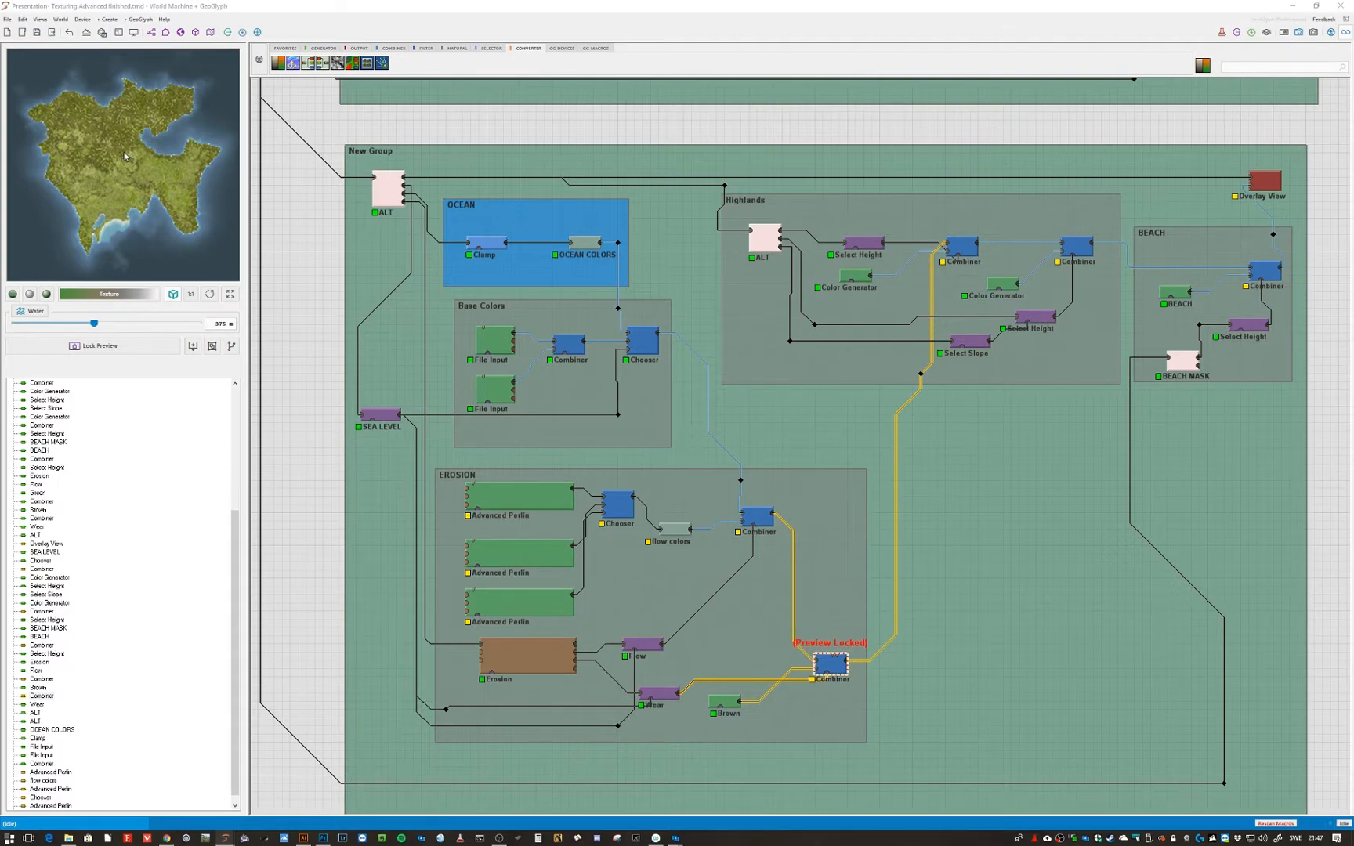
double_click(834, 666)
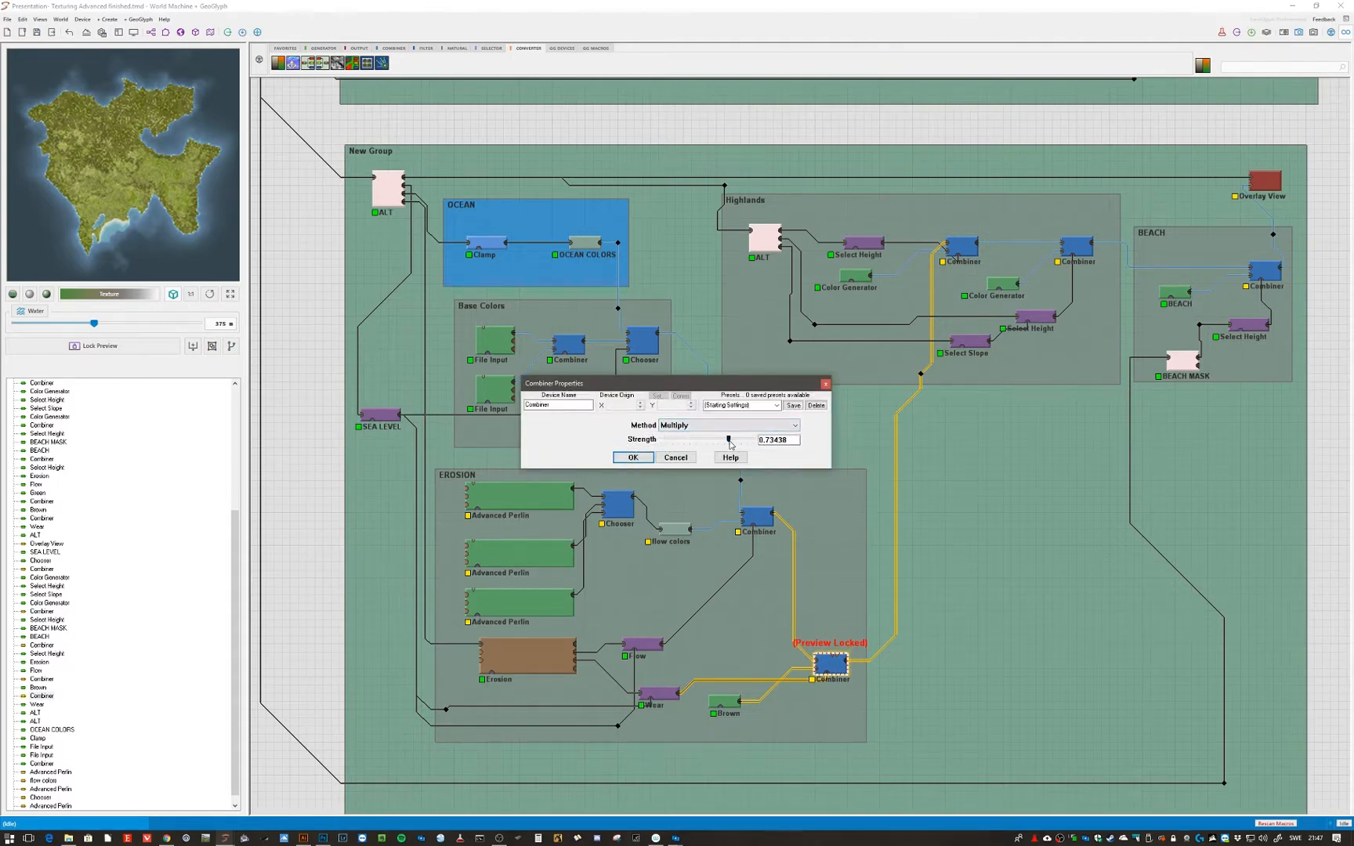
left_click_drag(730, 444, 723, 444)
left_click(705, 425)
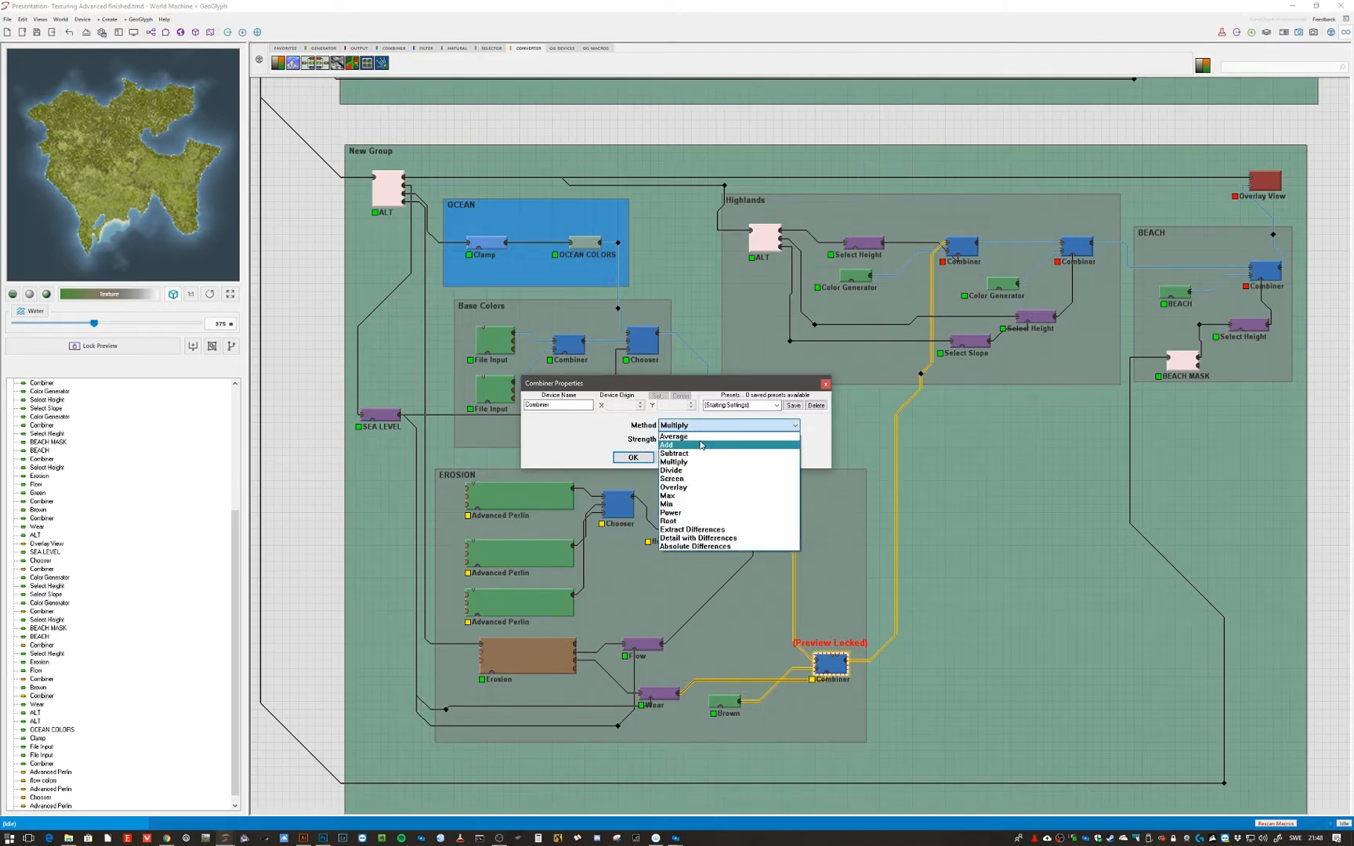
left_click(702, 436)
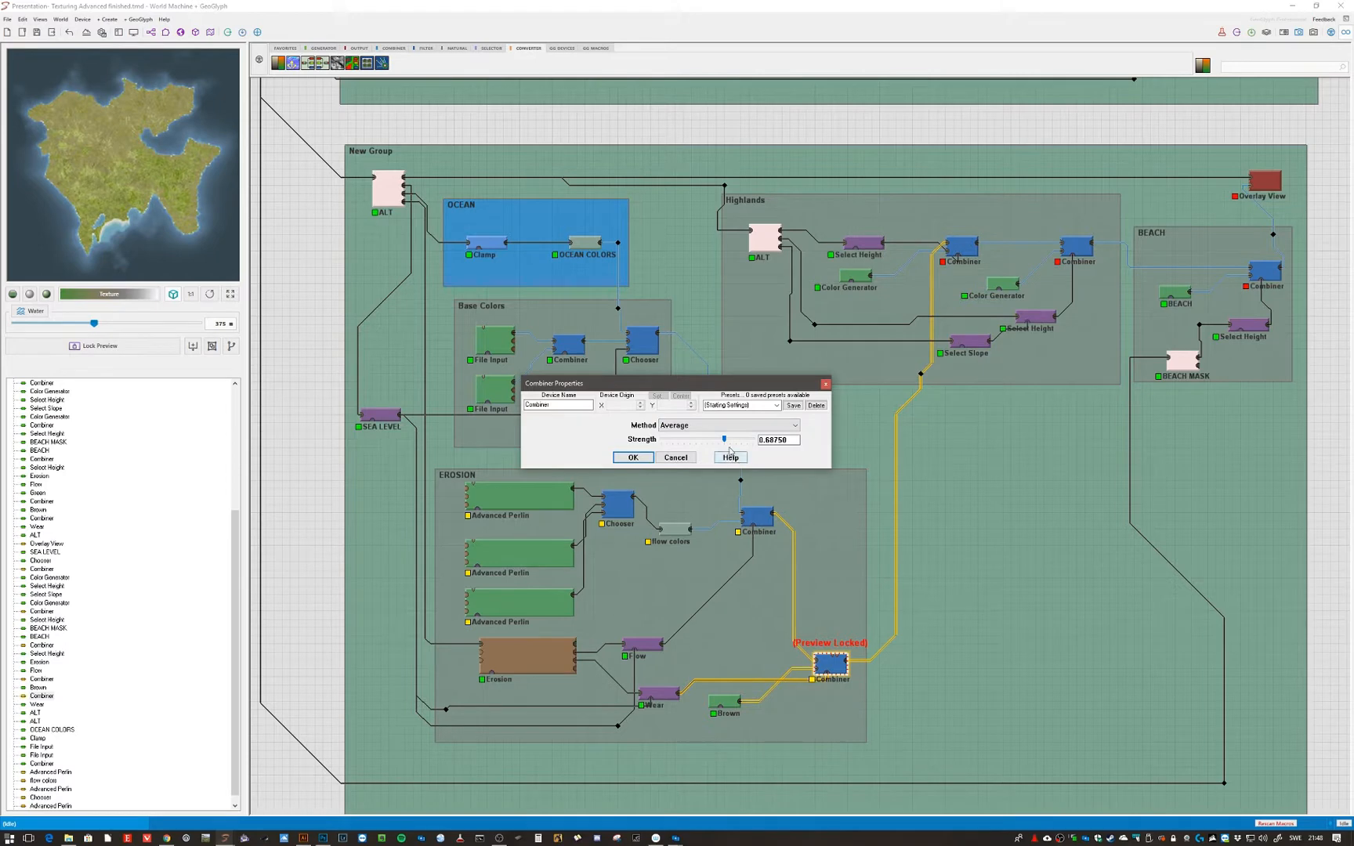
mouse_move(725, 442)
left_mouse_down()
mouse_move(699, 442)
mouse_move(740, 442)
mouse_move(728, 451)
left_mouse_up()
left_click(633, 458)
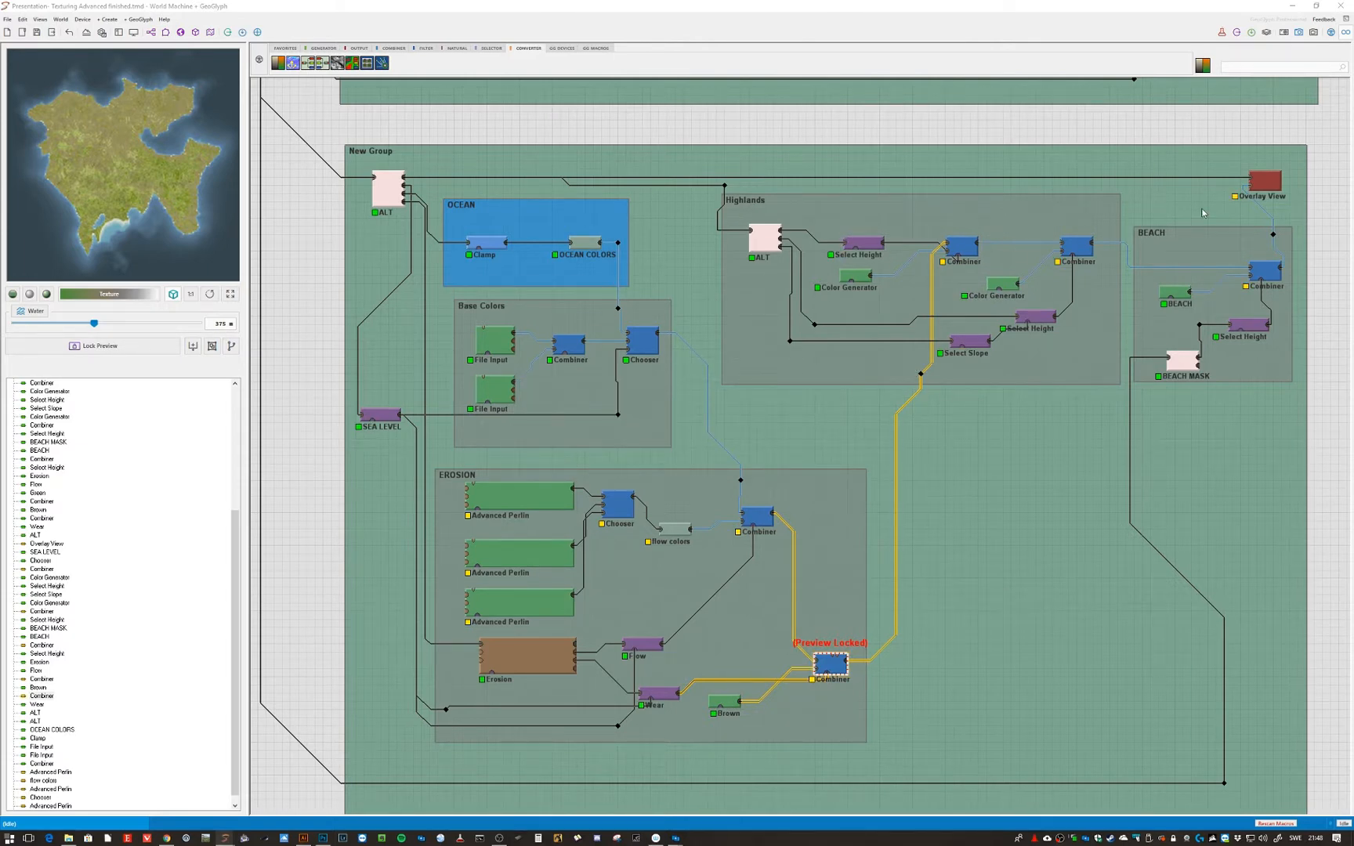
- Lock the preview on the Overlay View node in the New Group
left_click(1266, 183)
left_click(1266, 182)
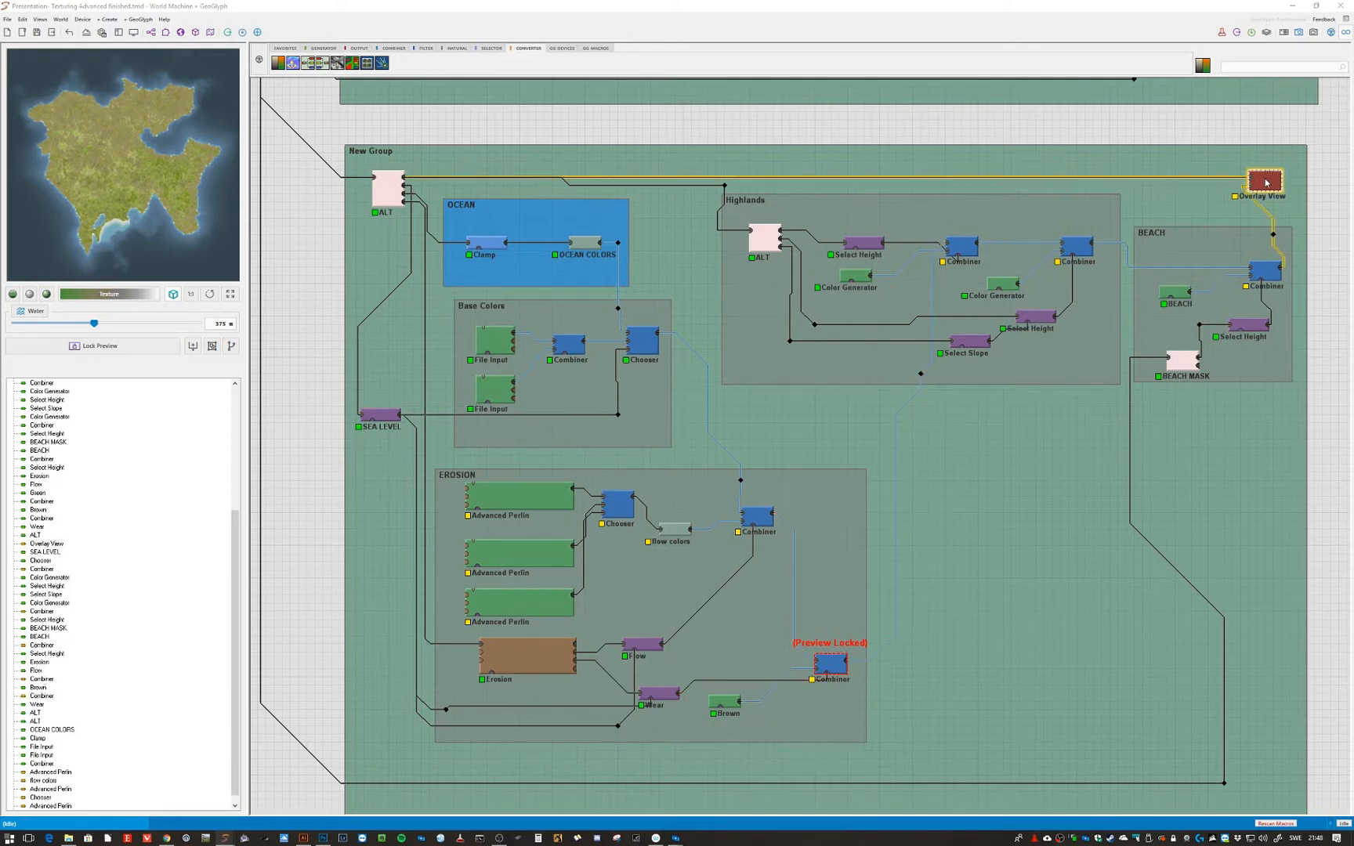
key("ctrl+f")
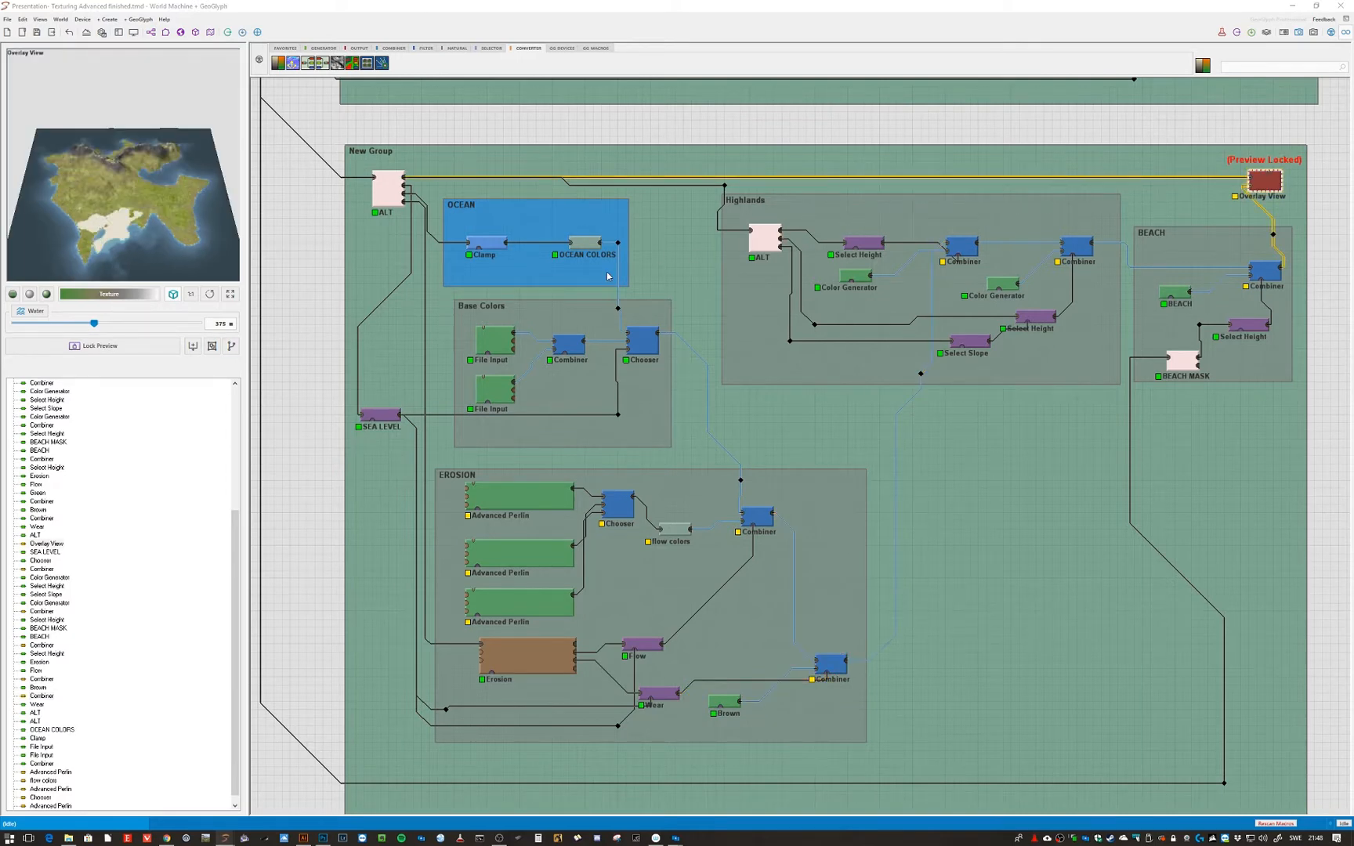
- Set the lower EROSION Combiner's method back to Multiply and lower its strength slightly
double_click(830, 662)
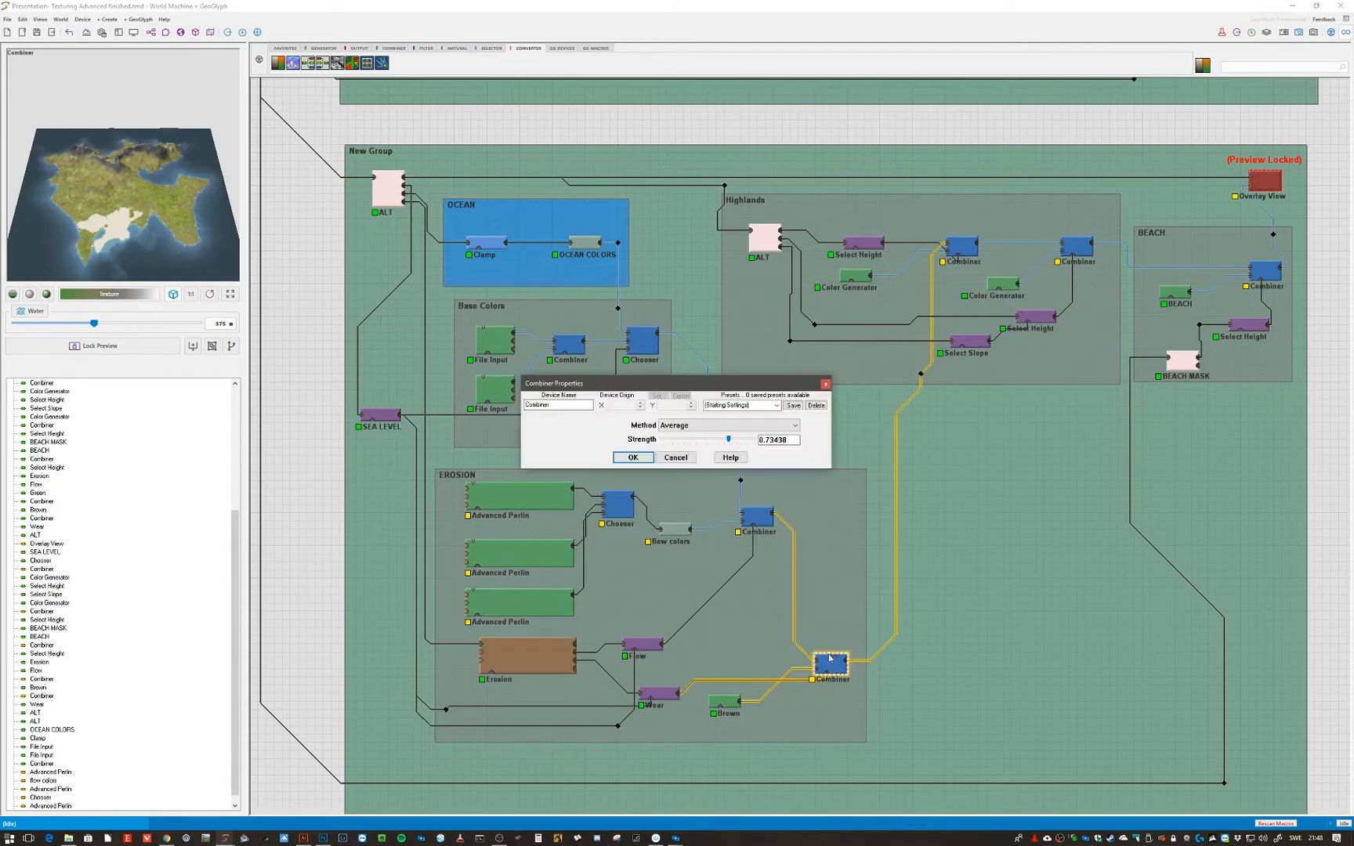
left_click(687, 424)
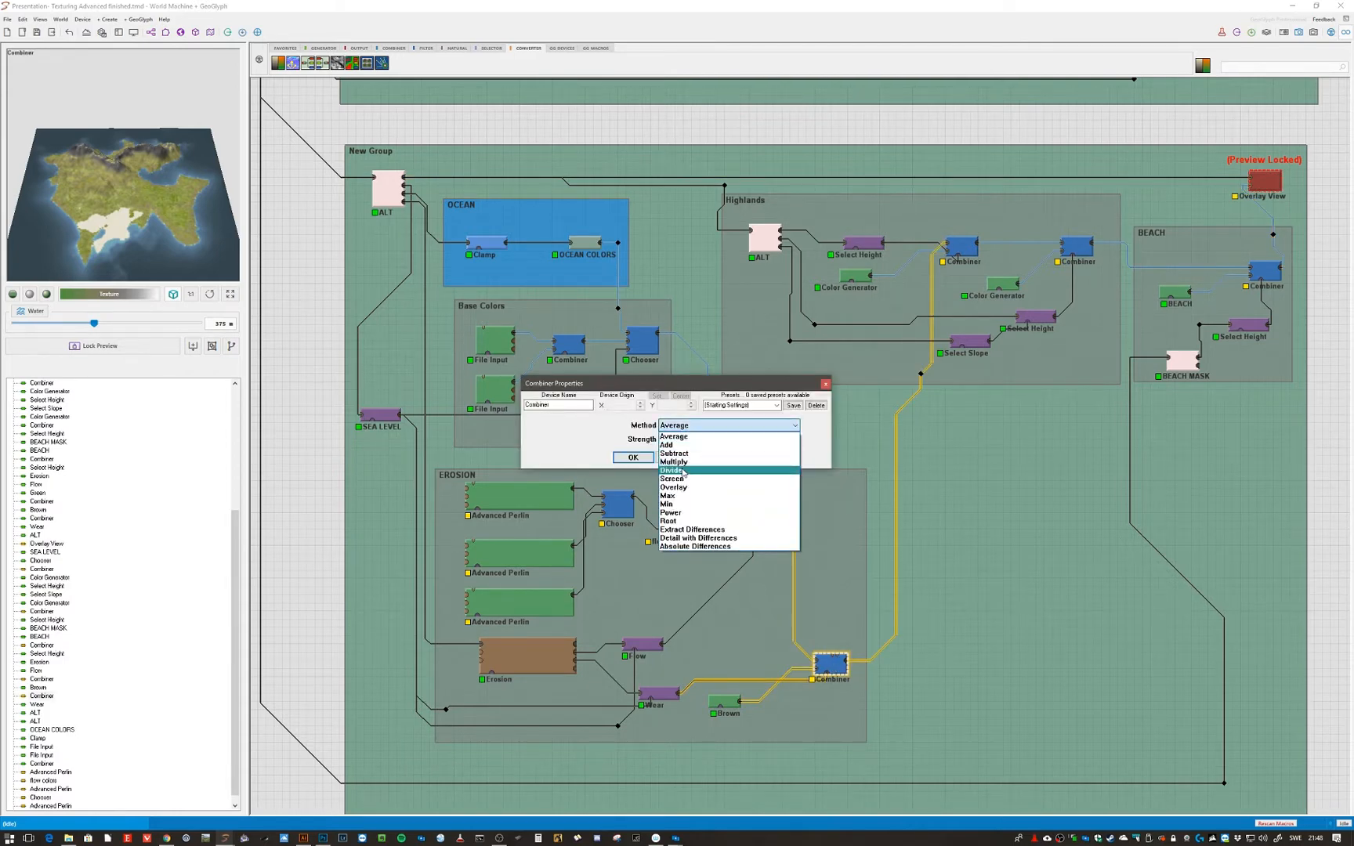
left_click(680, 465)
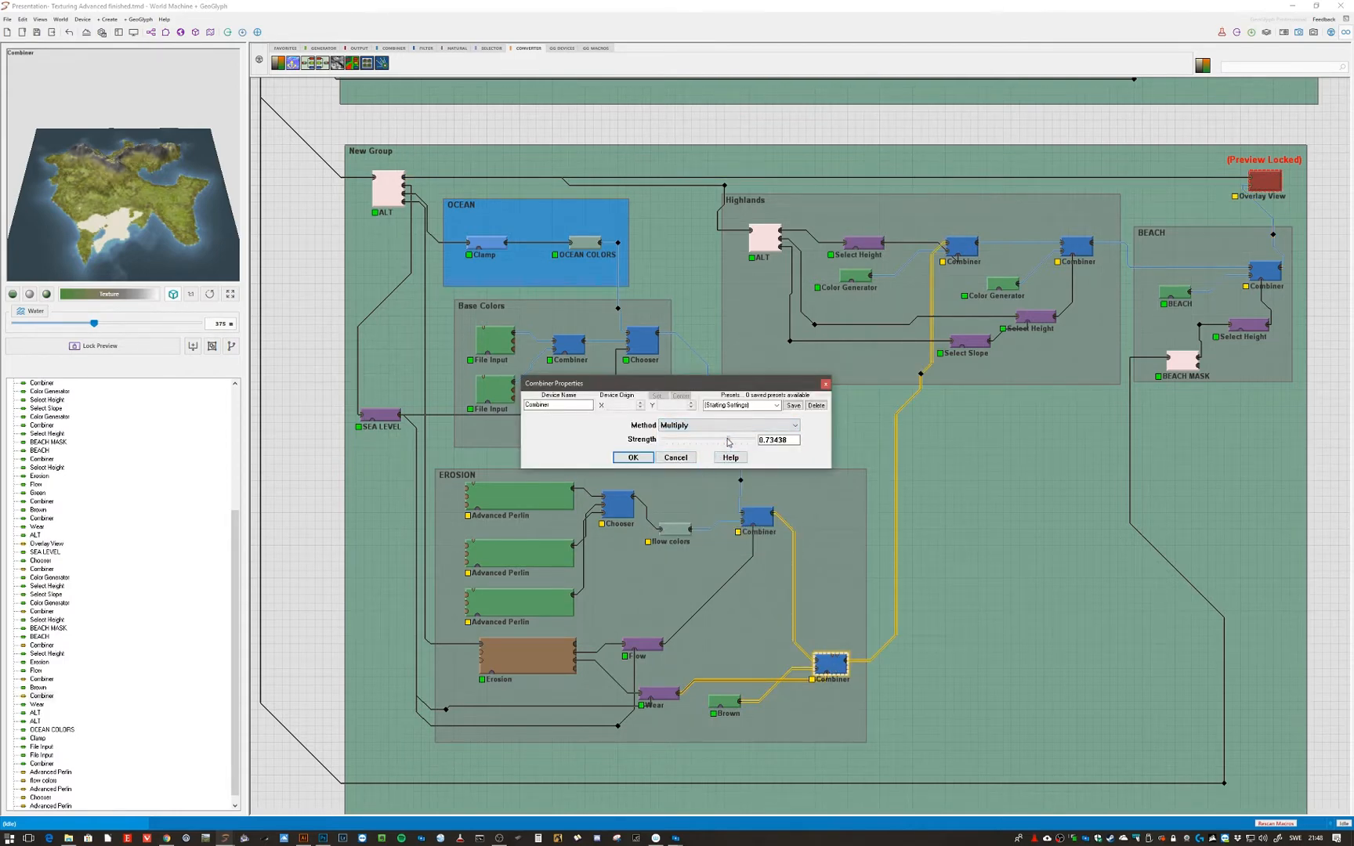
mouse_move(728, 440)
left_mouse_down()
mouse_move(703, 439)
mouse_move(715, 443)
left_mouse_up()
left_click(645, 461)
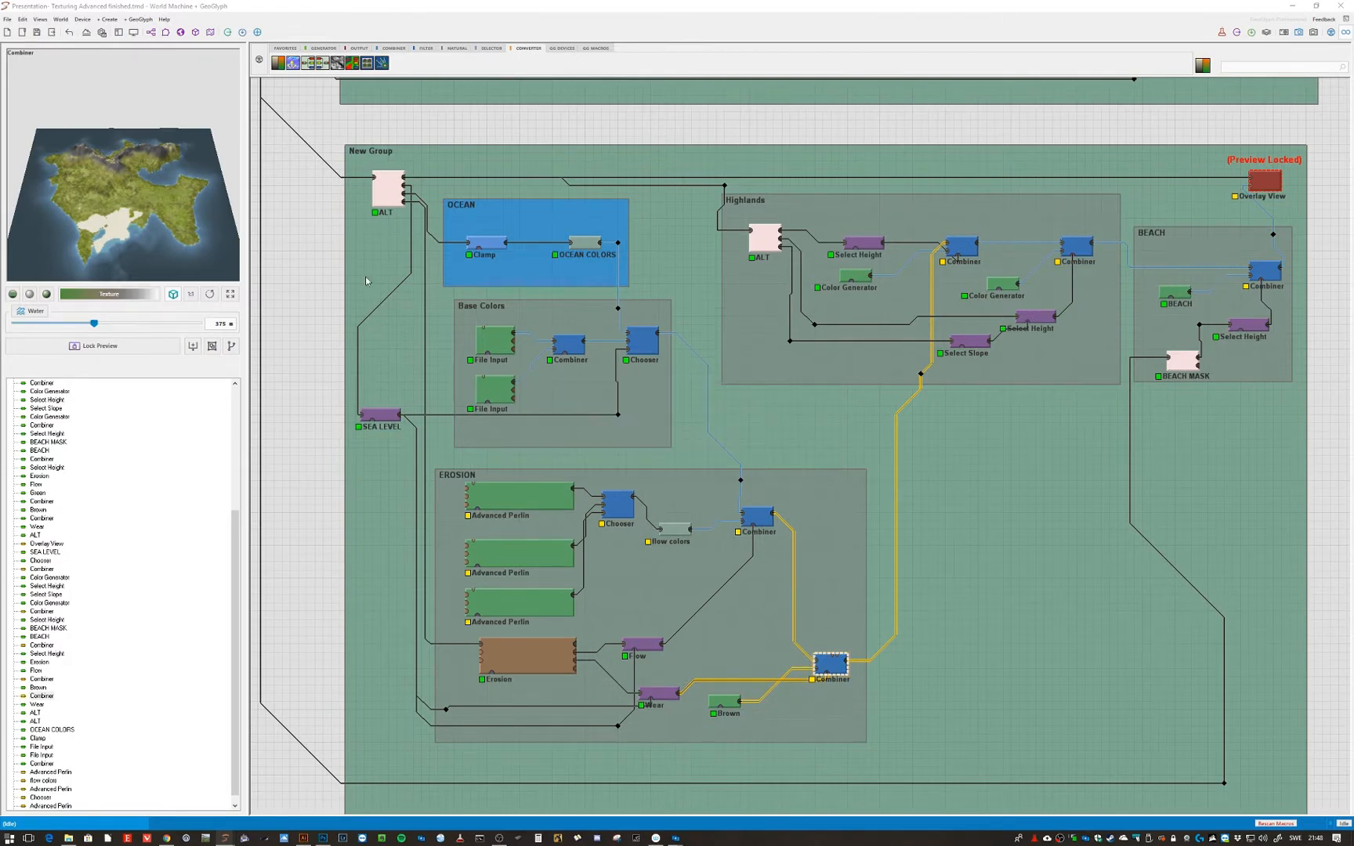
- Build the world and view the textured terrain in the 3D view
left_click(196, 33)
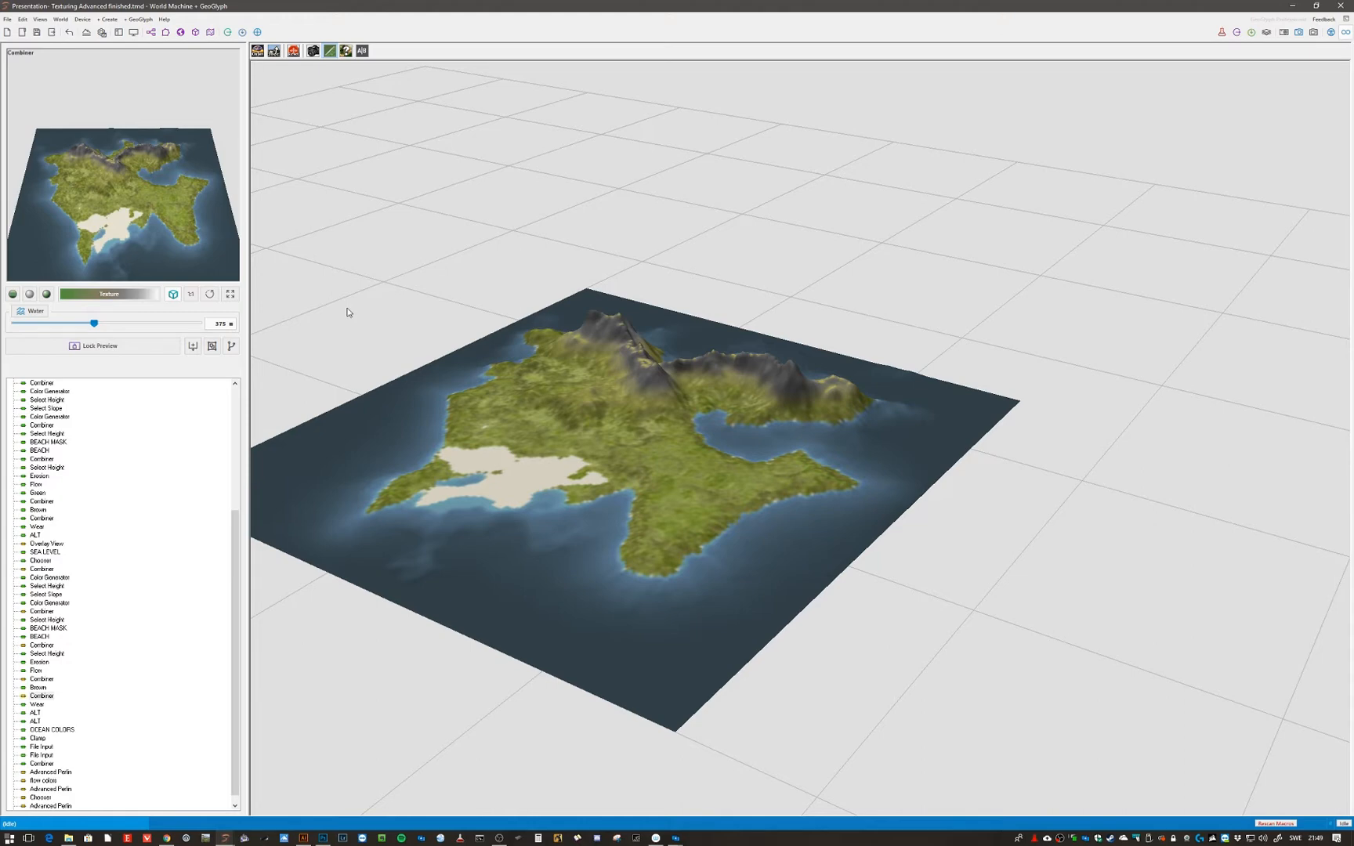
left_click(228, 33)
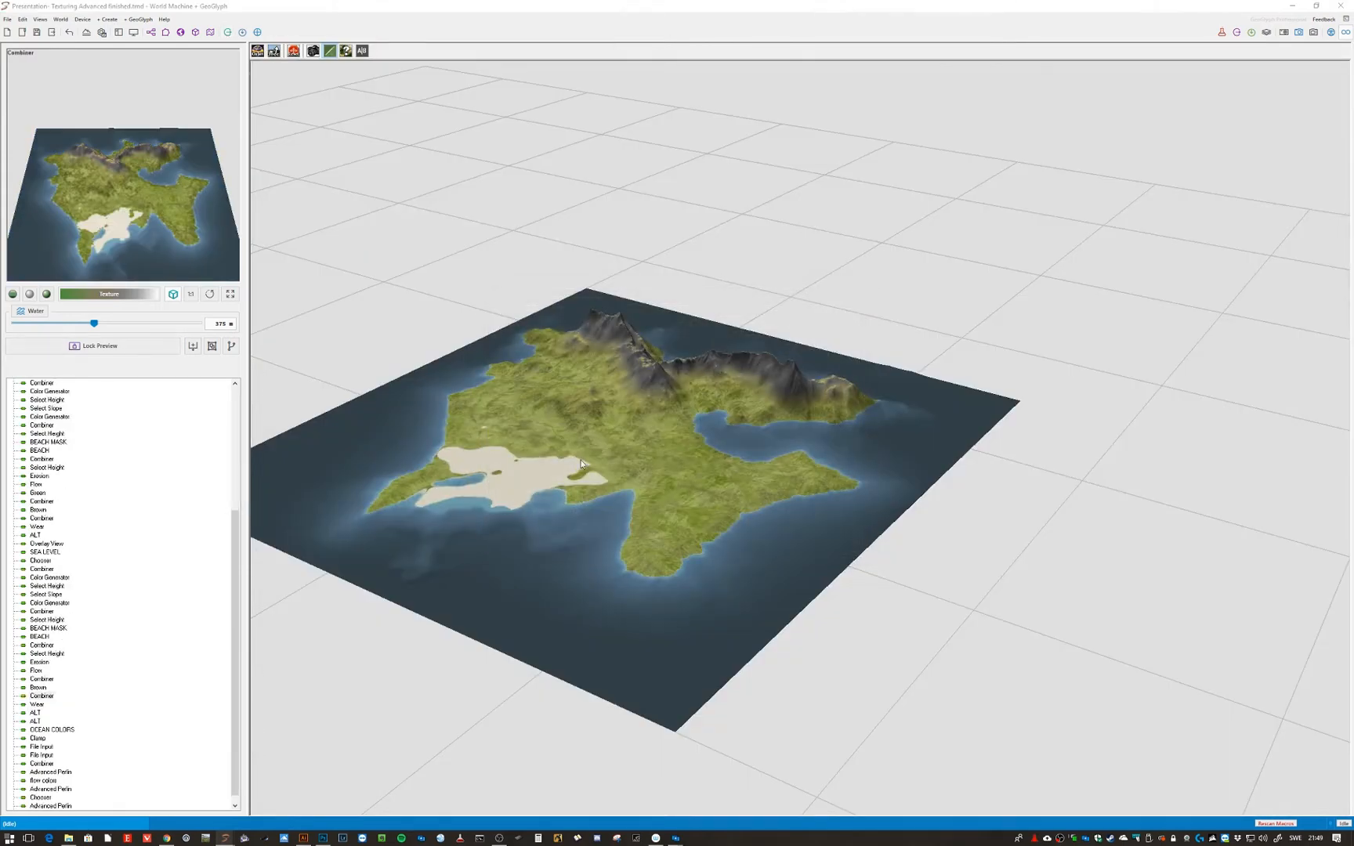
- Orbit and zoom around the textured terrain in the 3D view to inspect the coast, beach and mountain textures
scroll(604, 490, "up", 8)
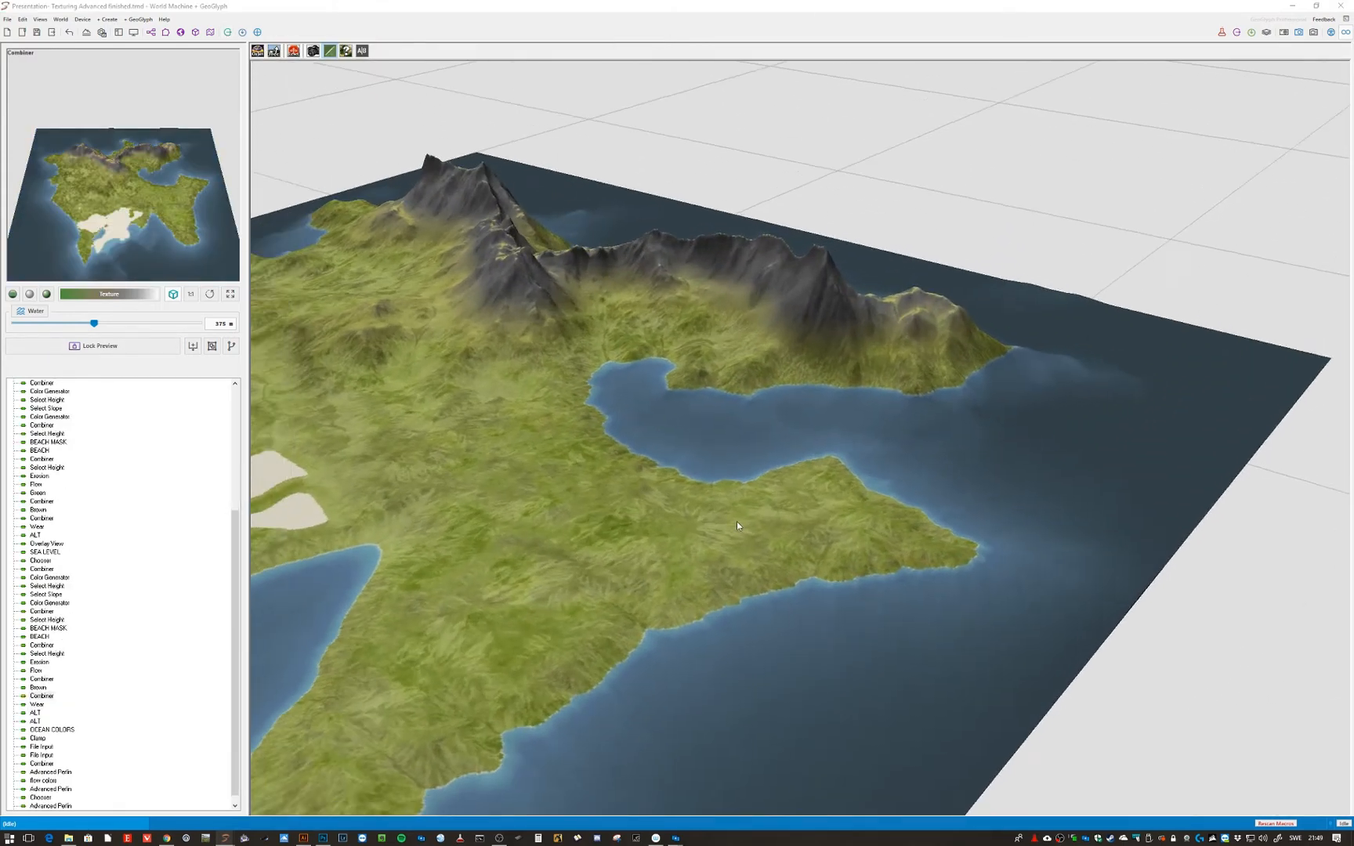
left_click_drag(737, 525, 661, 517)
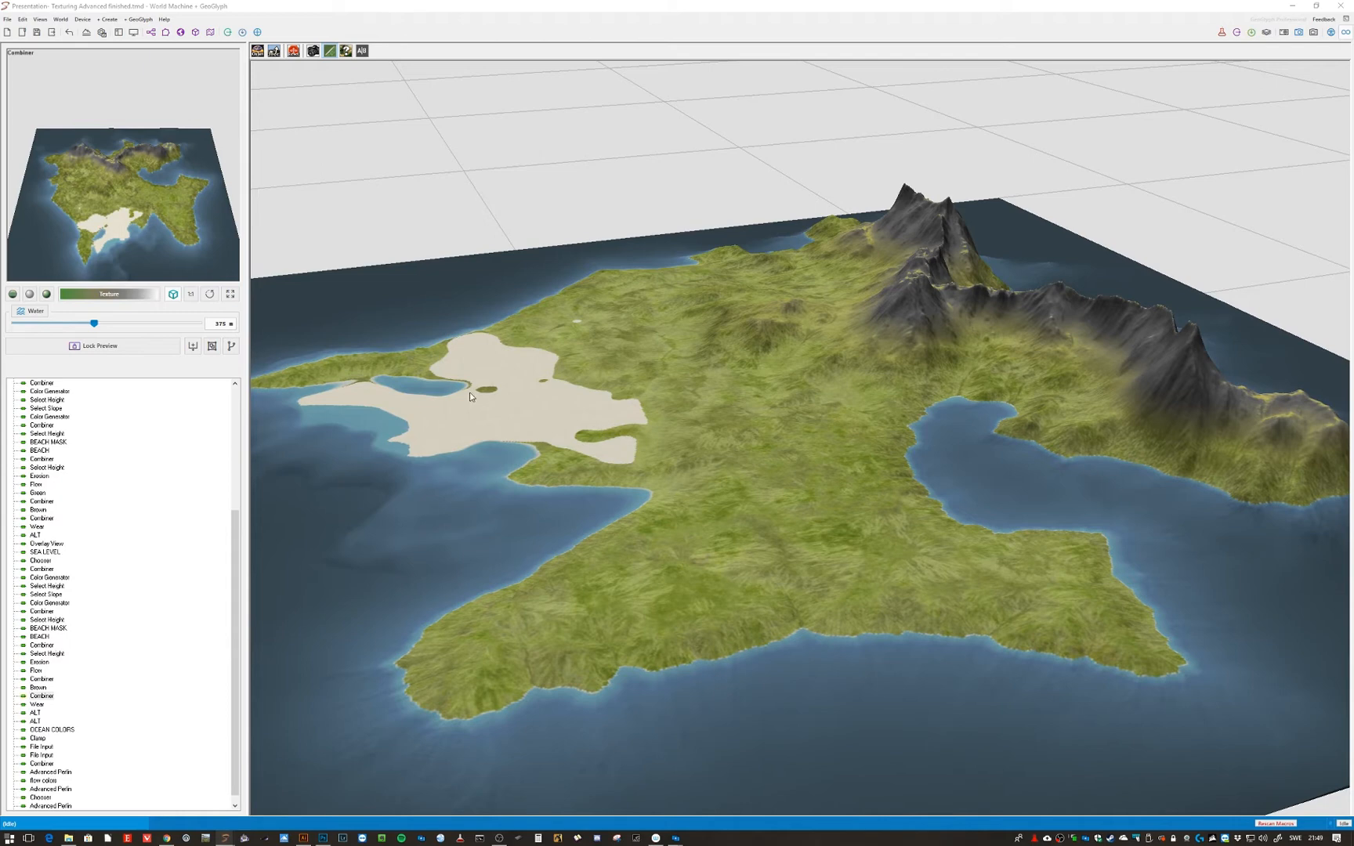
left_click_drag(600, 481, 656, 486)
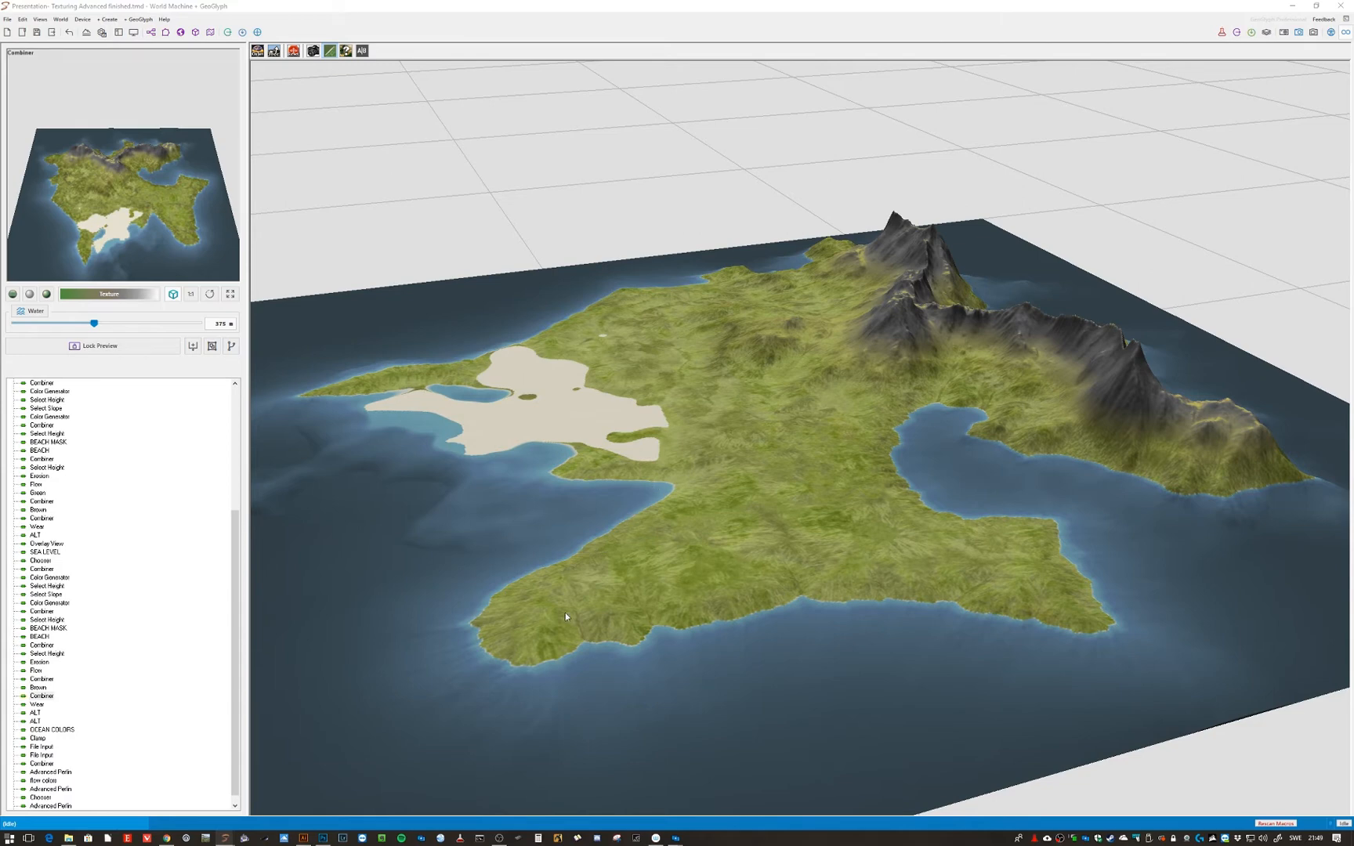
scroll(586, 632, "up", 3)
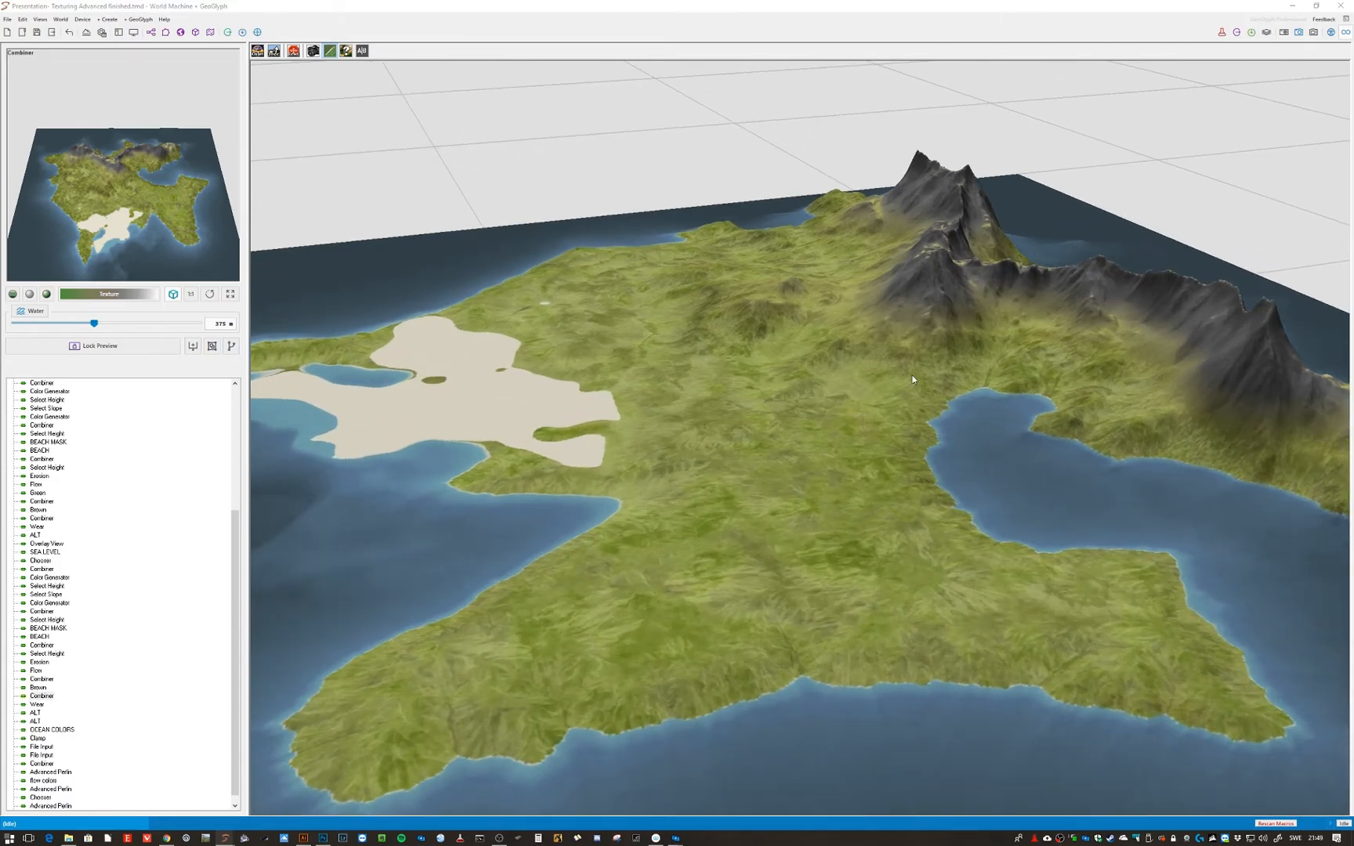
scroll(912, 375, "down", 2)
left_click_drag(909, 381, 746, 519)
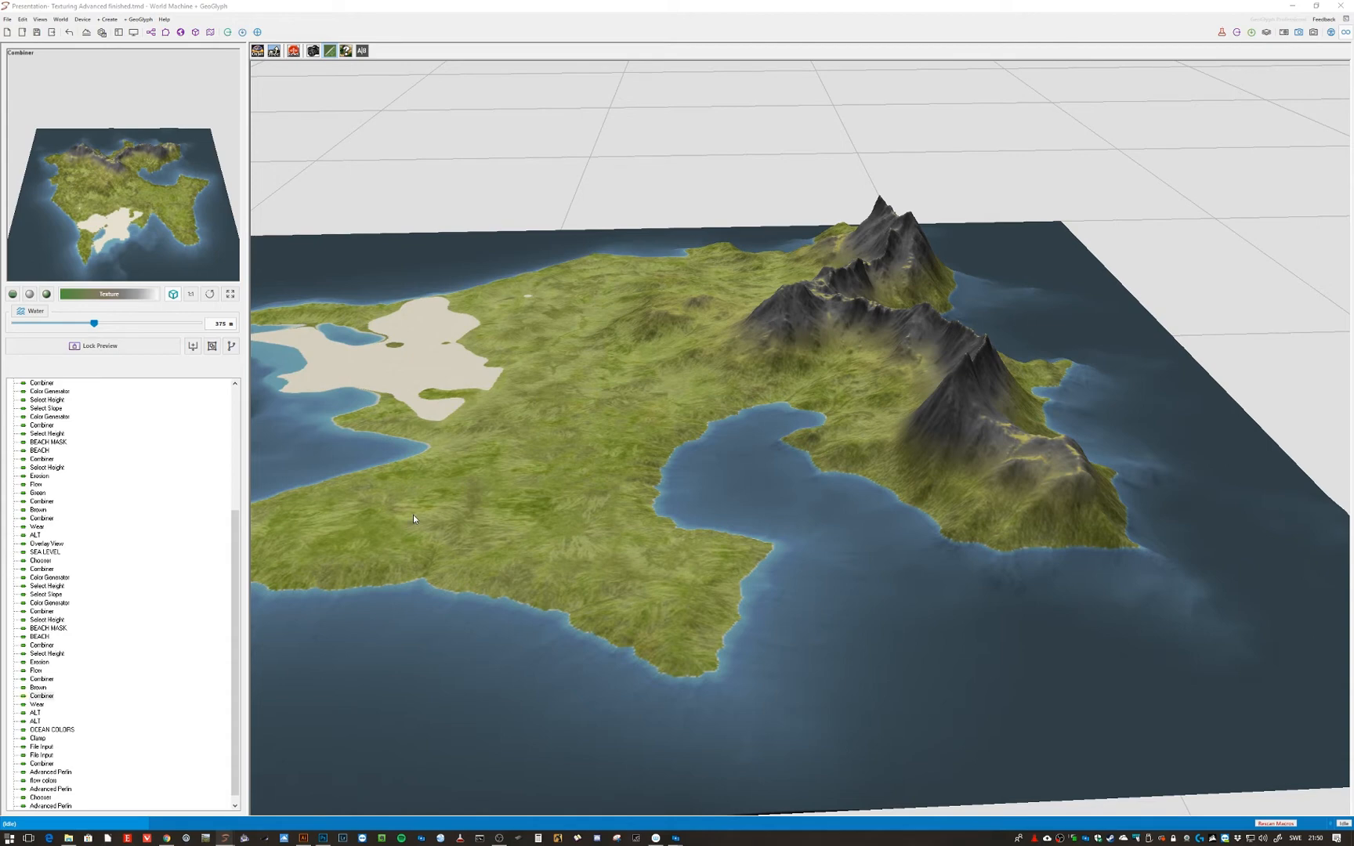
left_click_drag(412, 514, 531, 551)
key("a")
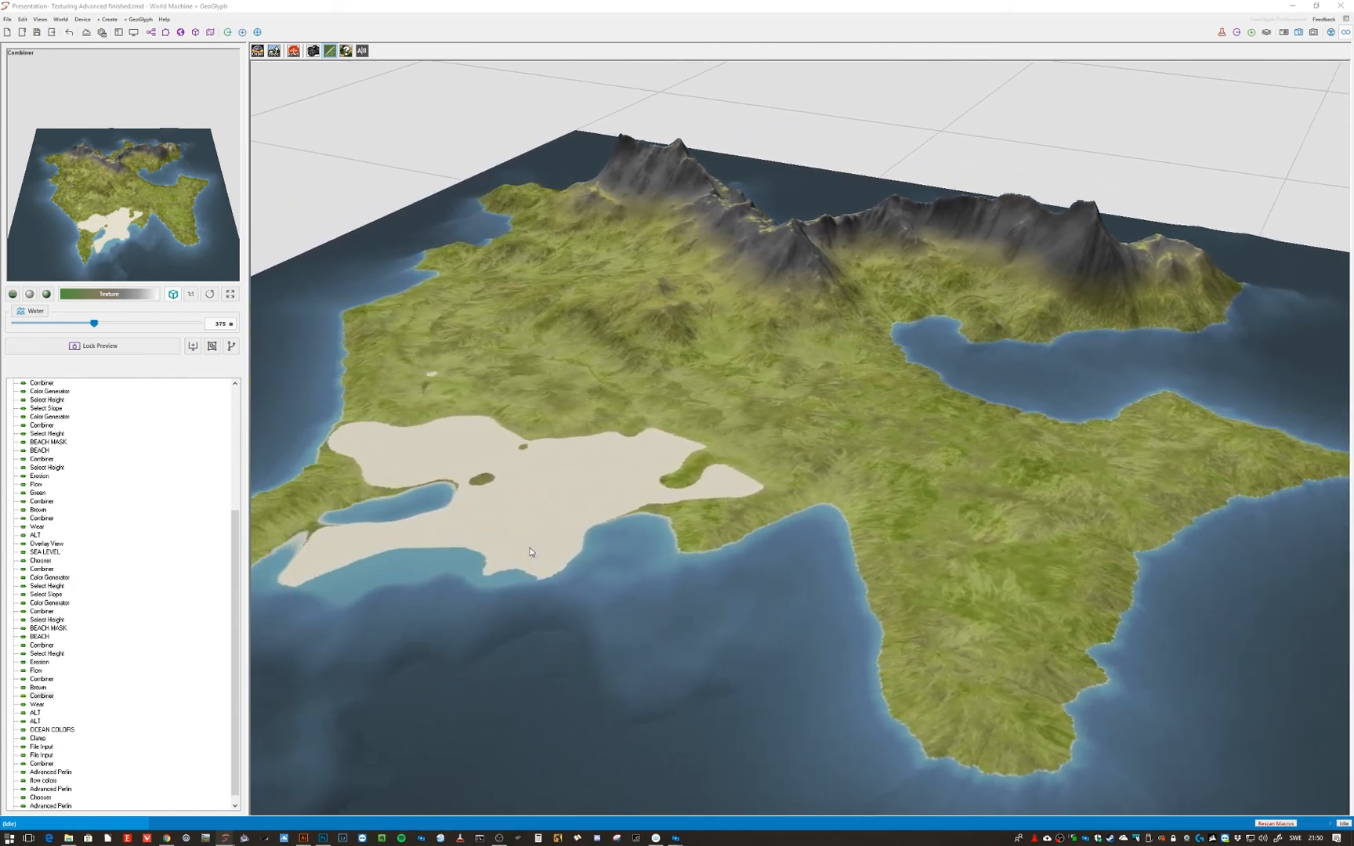